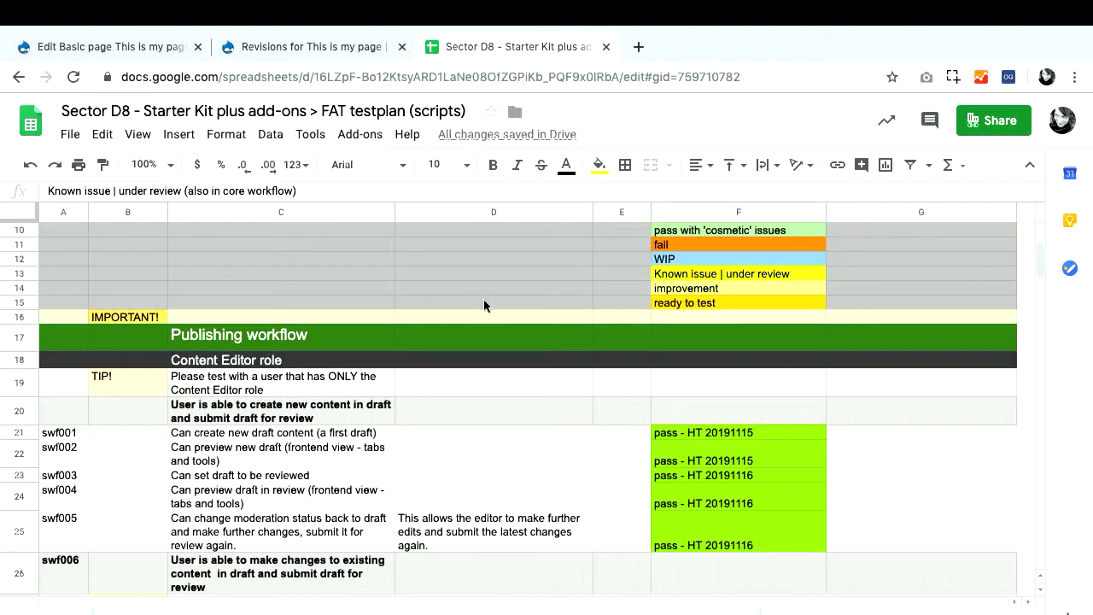
- Review the publishing workflow test cases for the Content Editor and Content Moderator roles in the FAT testplan sheet
scroll(483, 305, "down", 2)
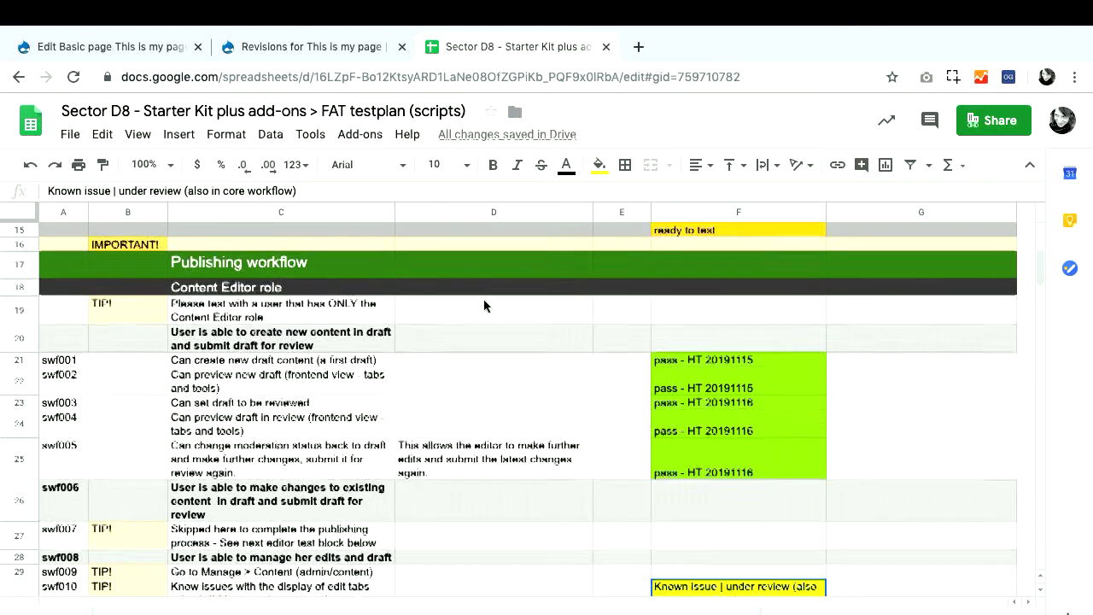
scroll(483, 305, "down", 5)
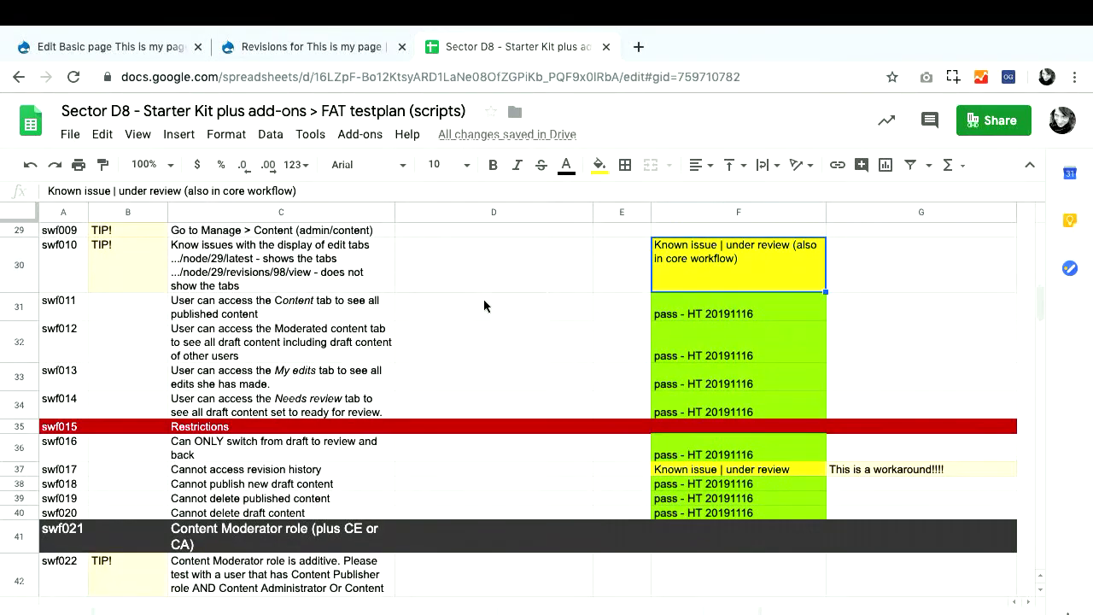
scroll(483, 305, "down", 4)
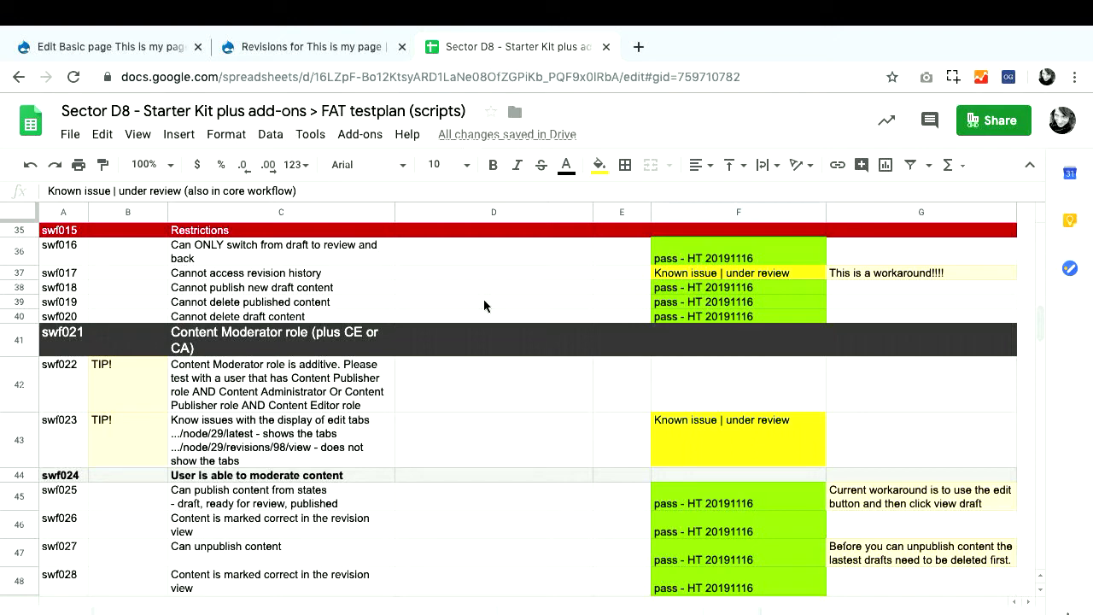
- Switch to the slide presentation and advance it to the "Sector Workflow. Configuration" slide
key("ctrl+Right")
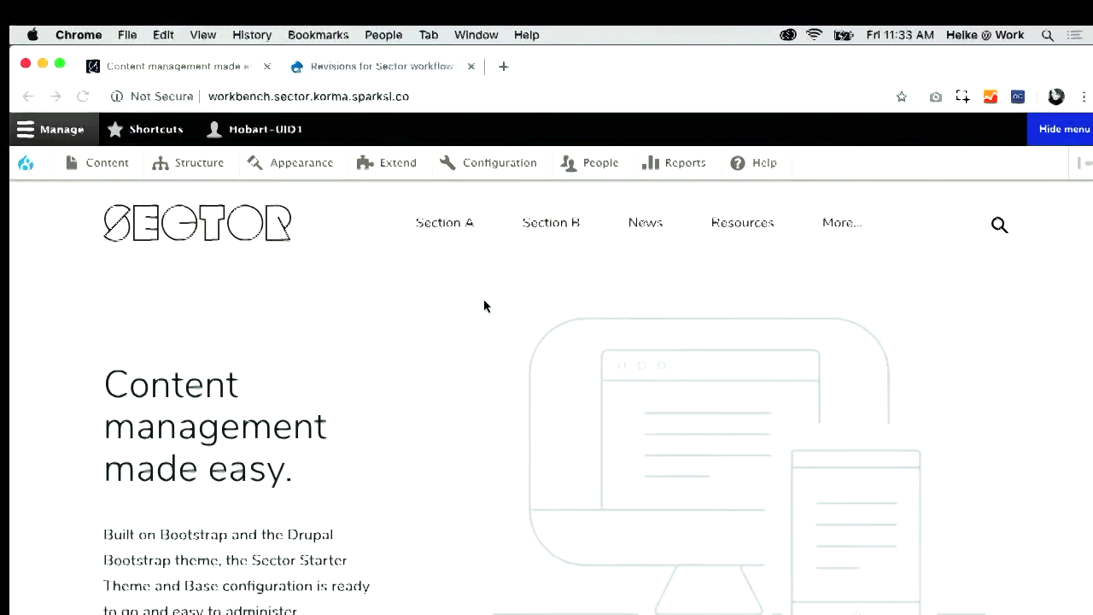
key("ctrl+Right")
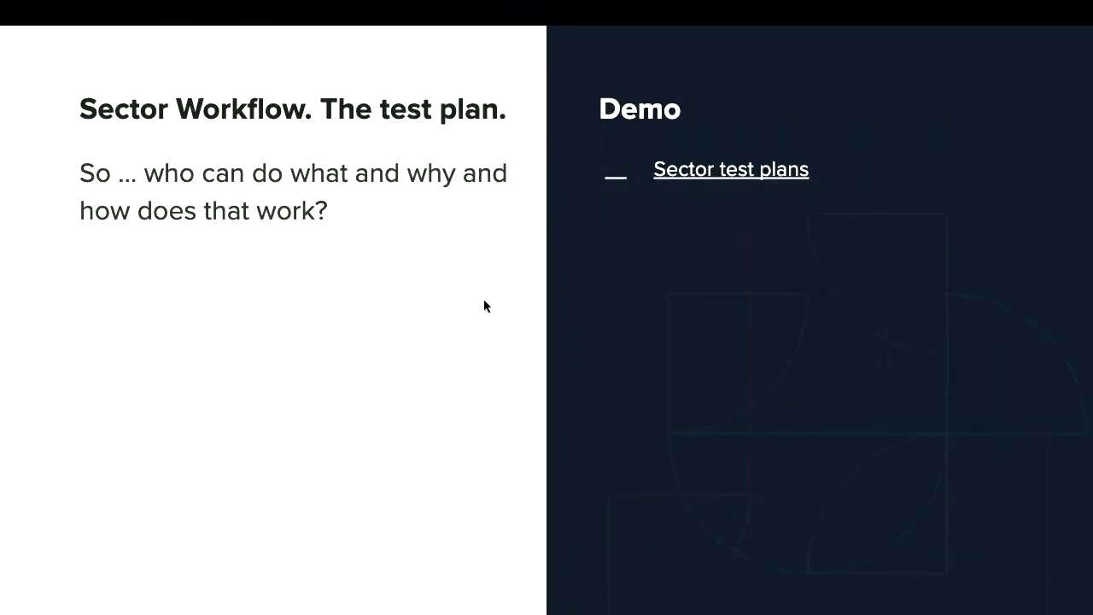
key("Right")
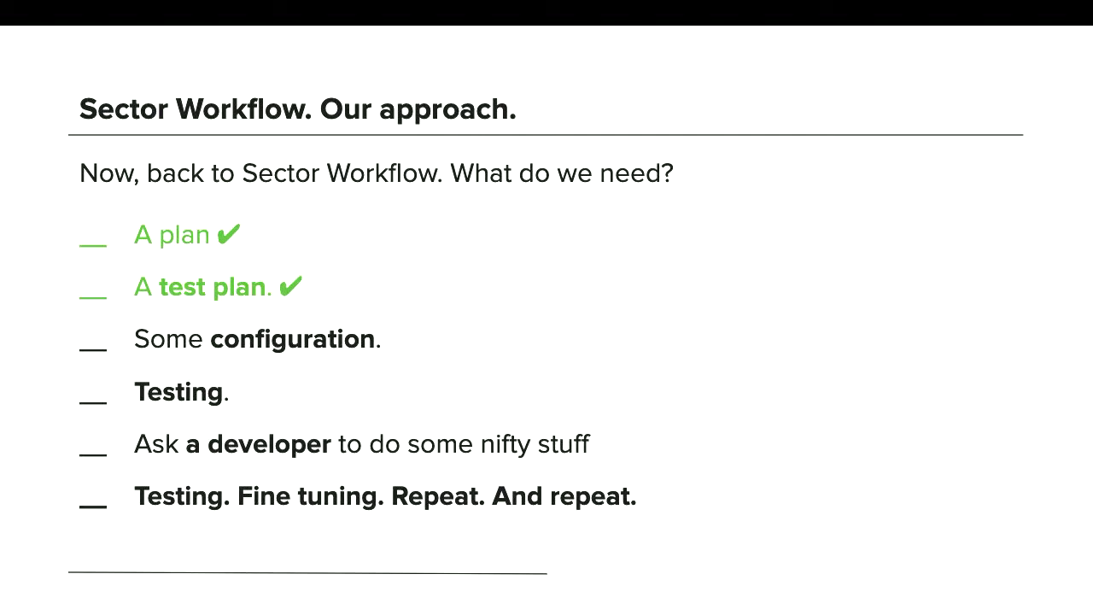
key("Right")
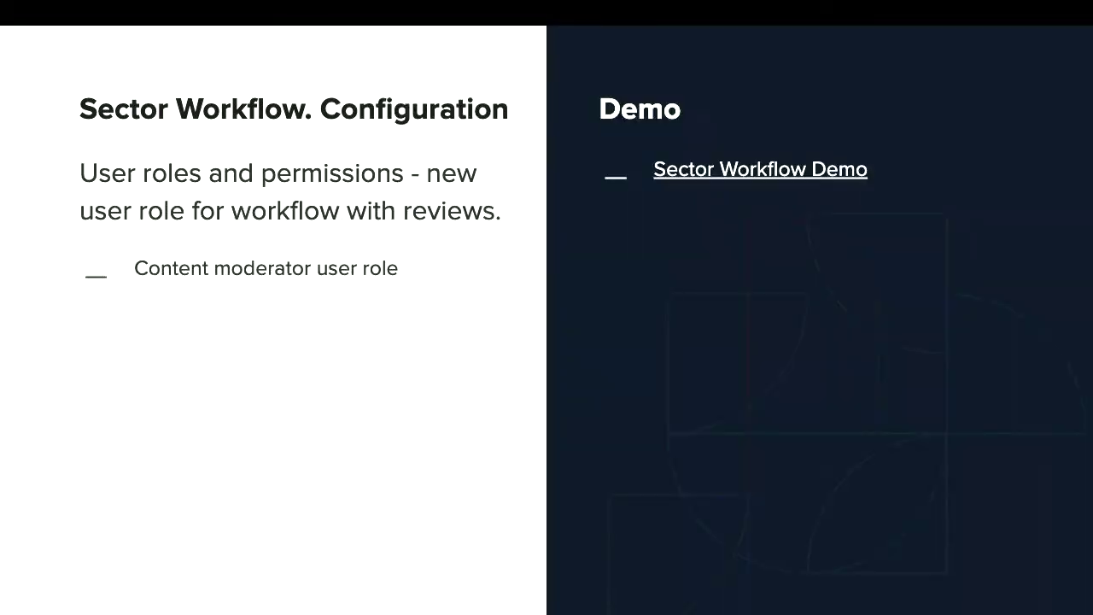
- Switch to the Sector Workbench site in Chrome and open the Sector editorial workflow for editing
left_click(814, 196)
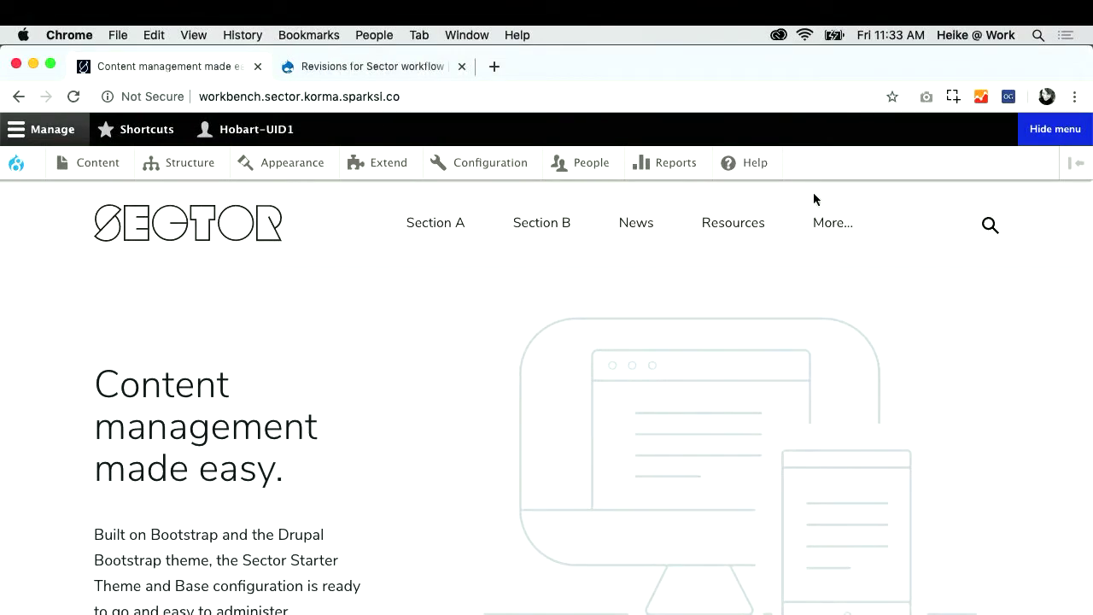
mouse_move(504, 174)
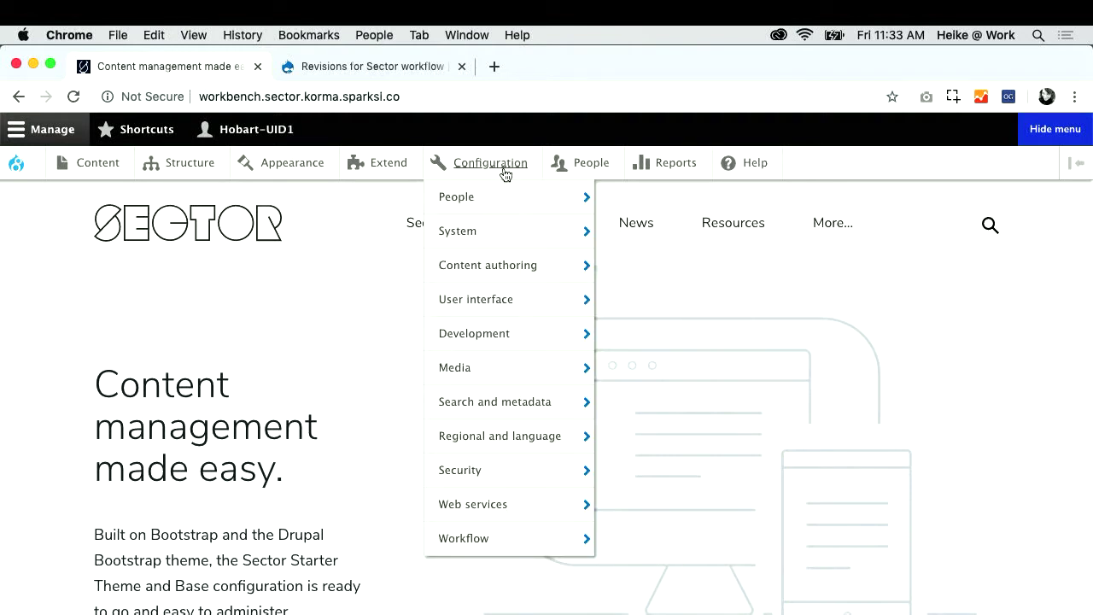
left_click(489, 538)
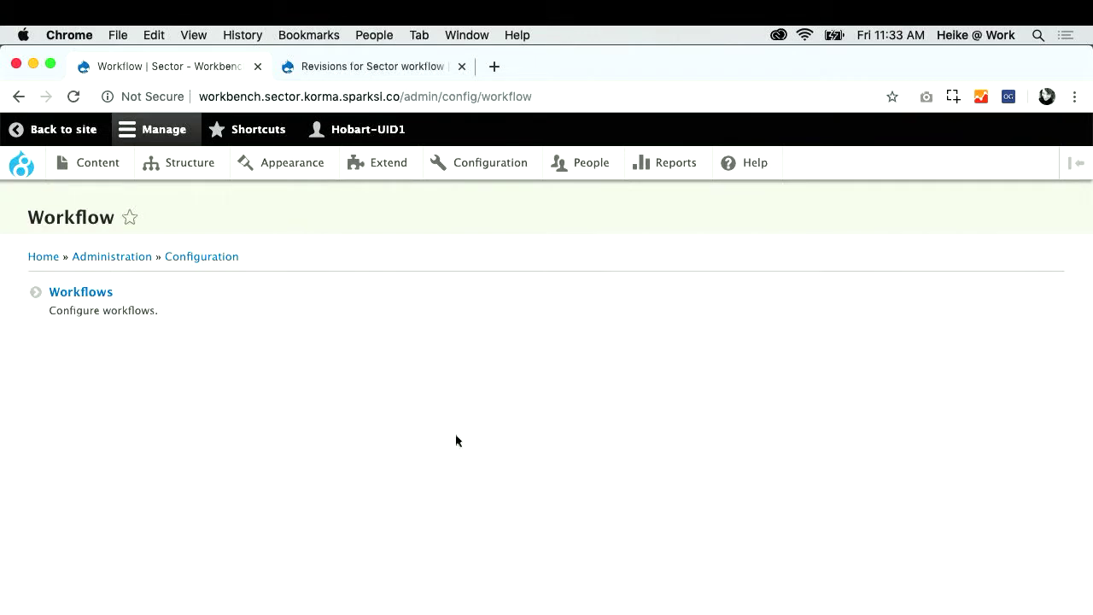
left_click(104, 293)
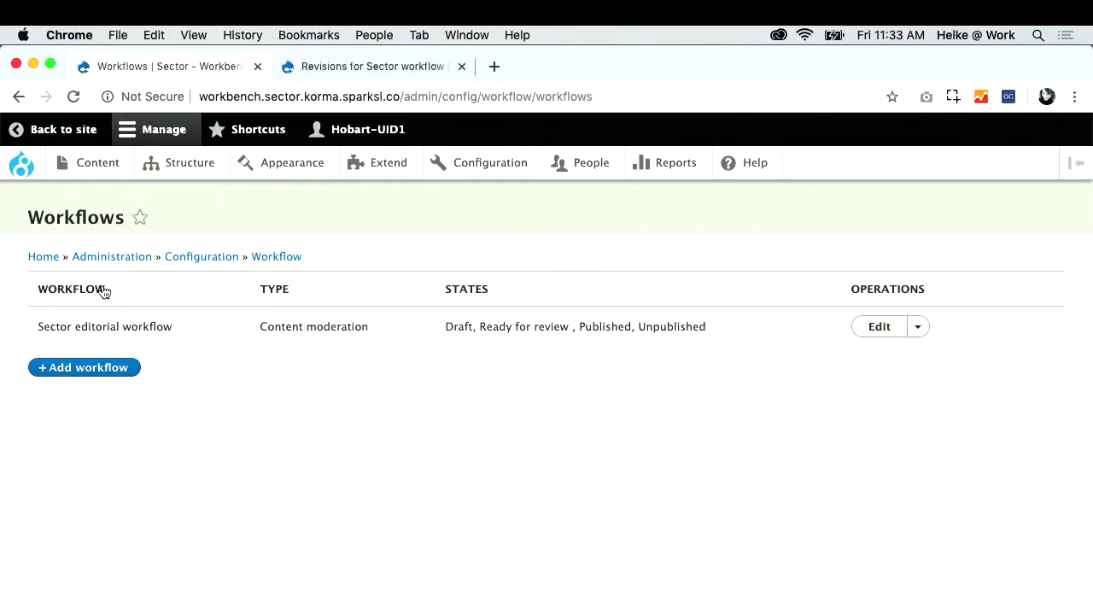
left_click(885, 329)
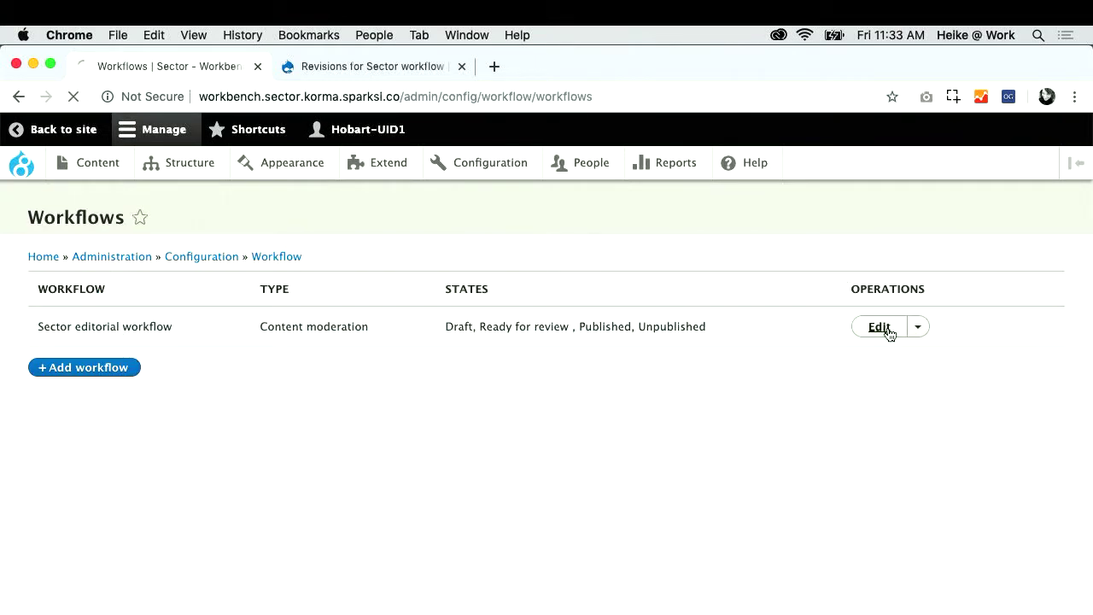
- Examine the Sector editorial workflow's states, transitions and the content types it applies to
scroll(708, 442, "down", 3)
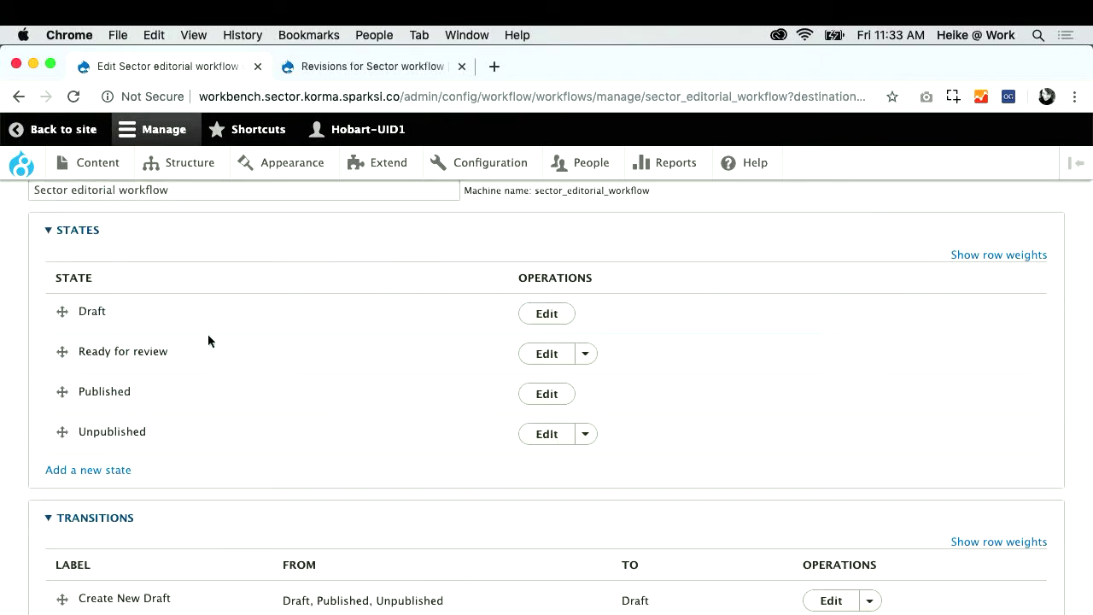
scroll(208, 338, "down", 7)
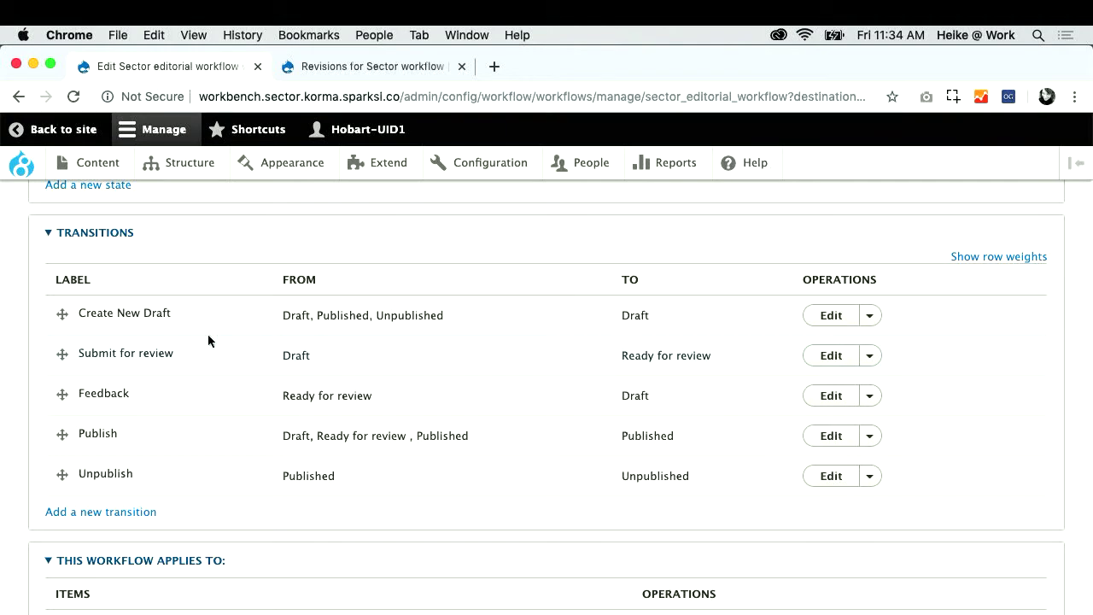
scroll(209, 340, "down", 3)
scroll(208, 340, "up", 2)
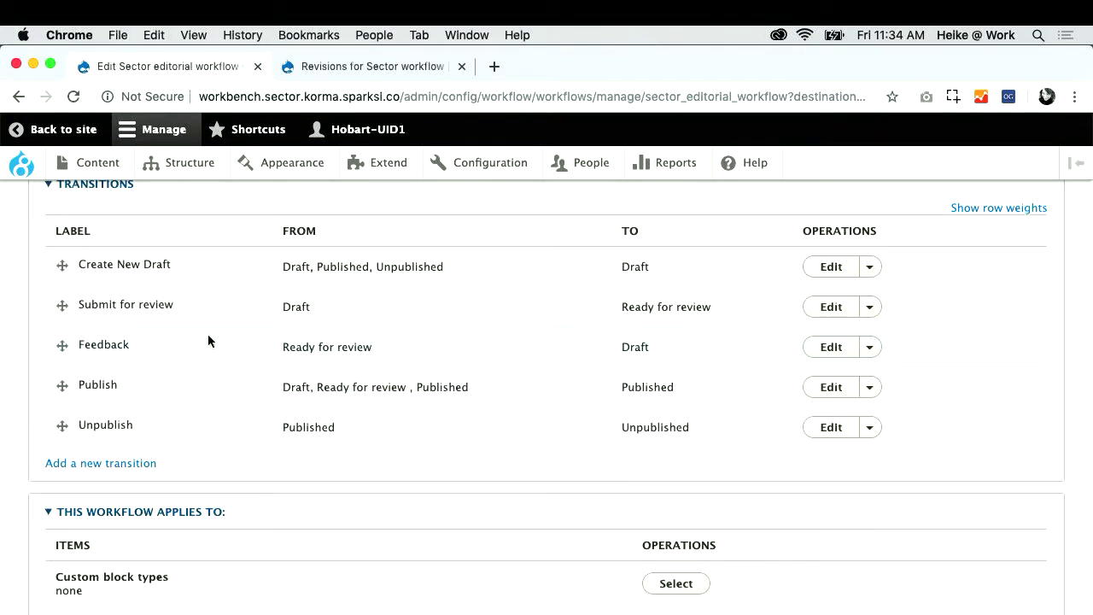
scroll(208, 334, "down", 5)
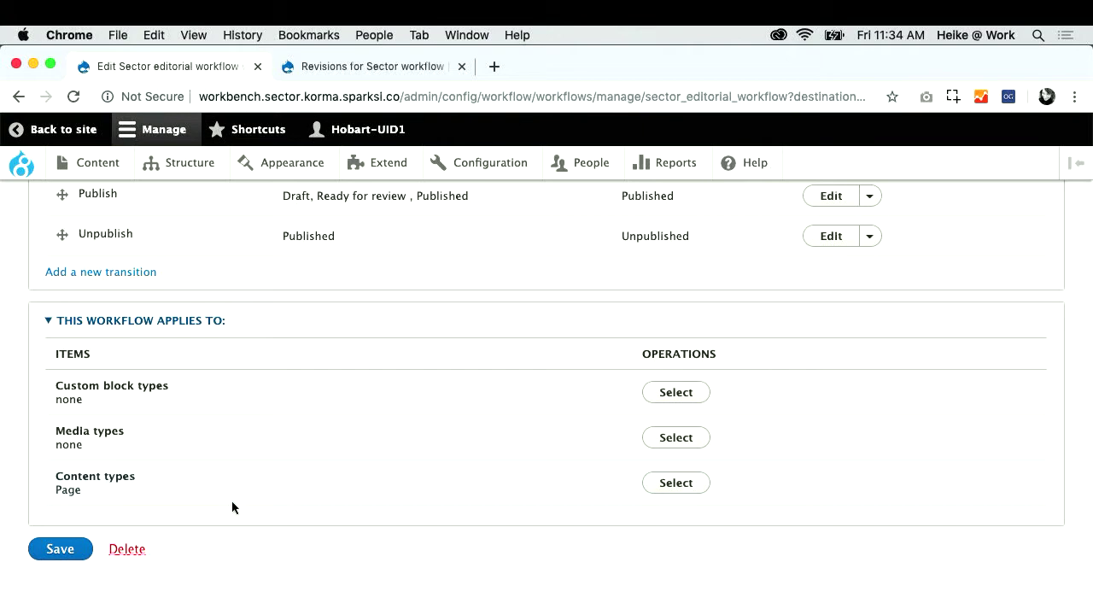
scroll(231, 502, "up", 15)
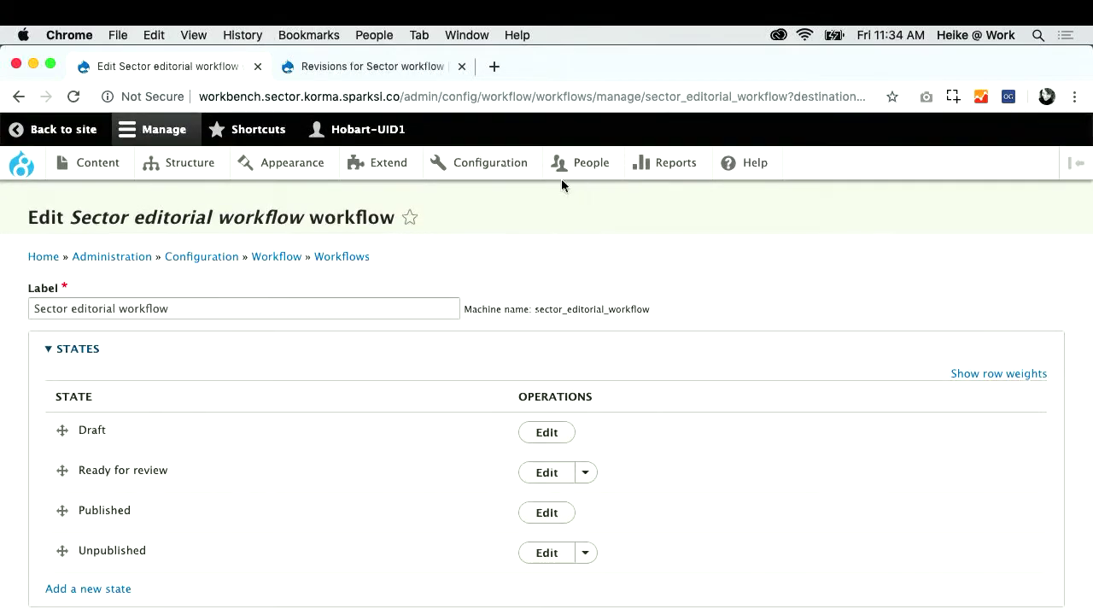
- Open the site's user roles list and look through the defined roles, down to Content Moderator
mouse_move(581, 168)
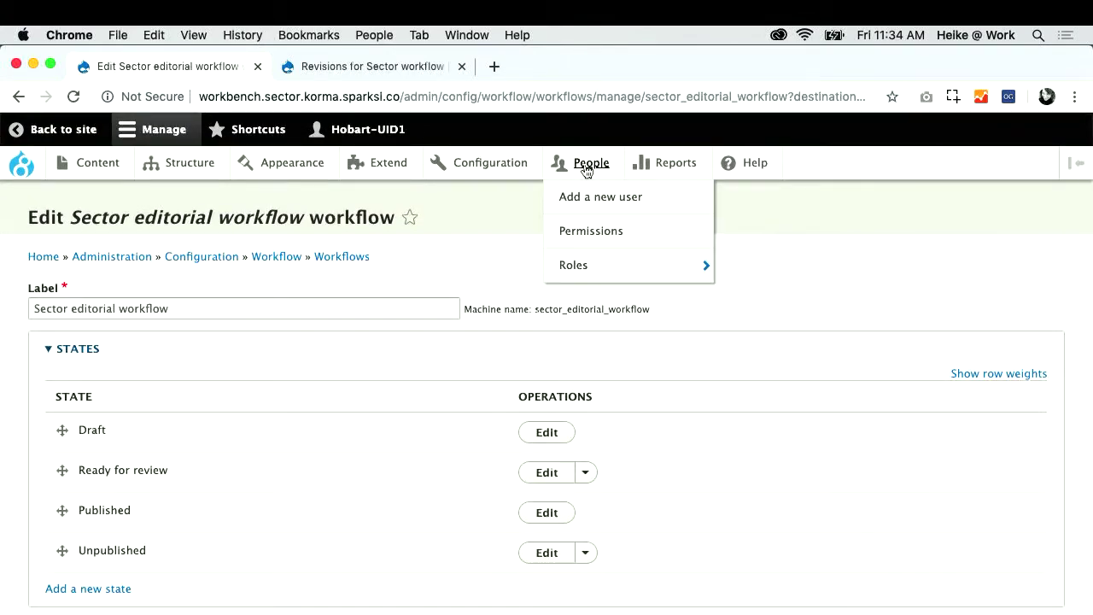
left_click(584, 270)
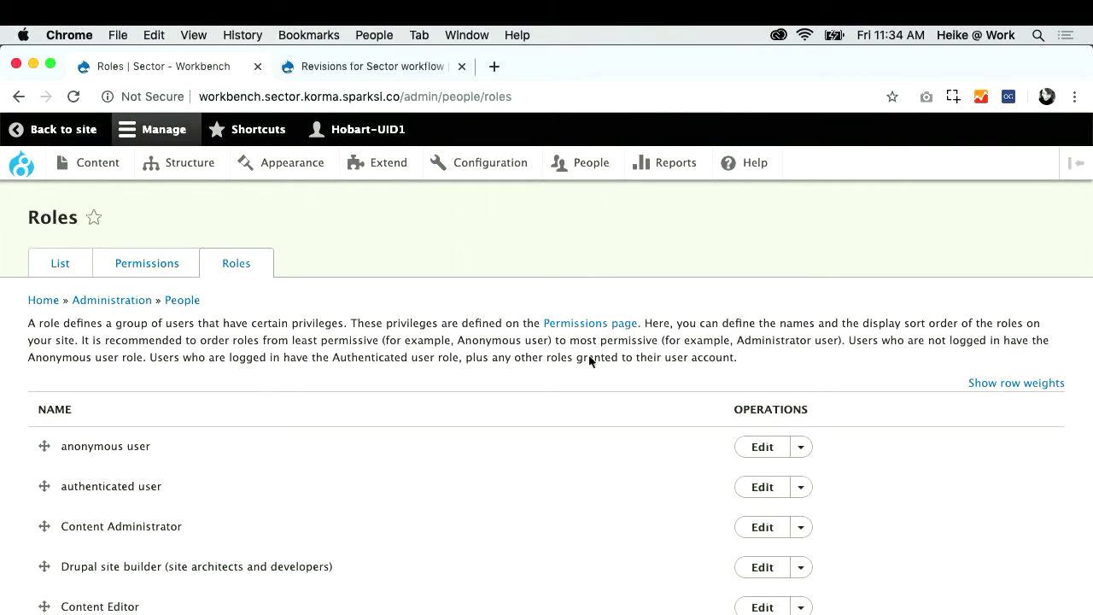
scroll(507, 444, "down", 4)
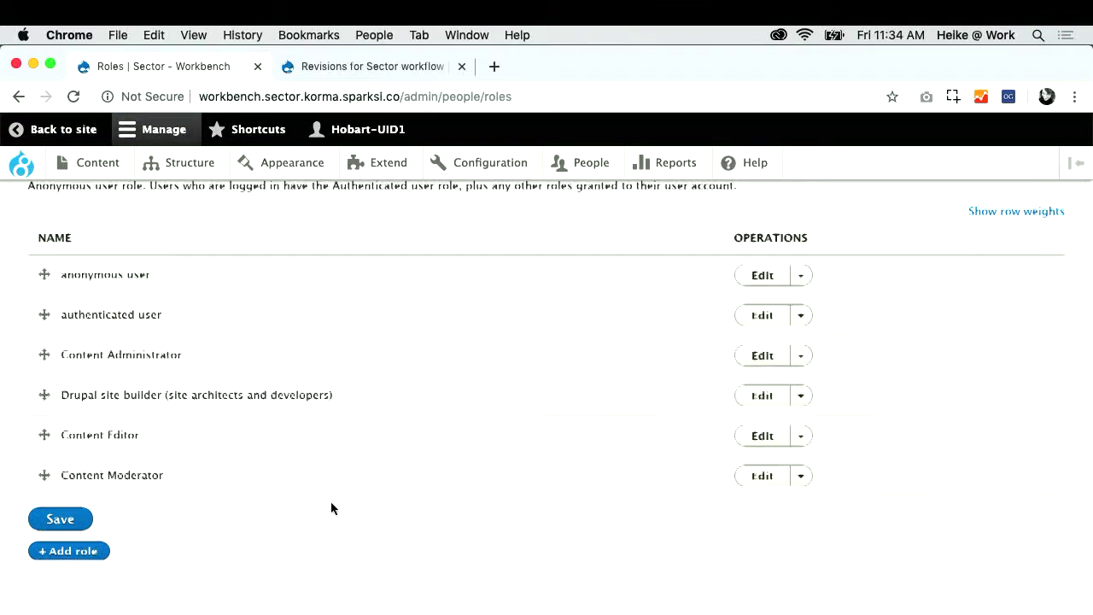
scroll(330, 501, "up", 4)
- Open the Permissions page and examine which roles may use each Sector editorial workflow transition and view unpublished content
left_click(164, 272)
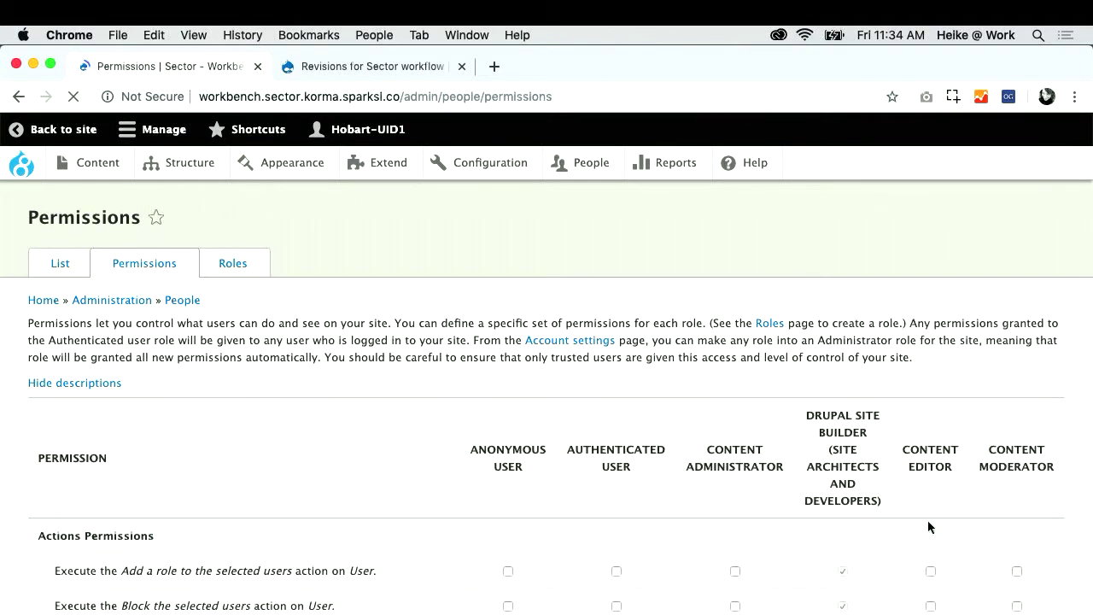
scroll(928, 520, "down", 2)
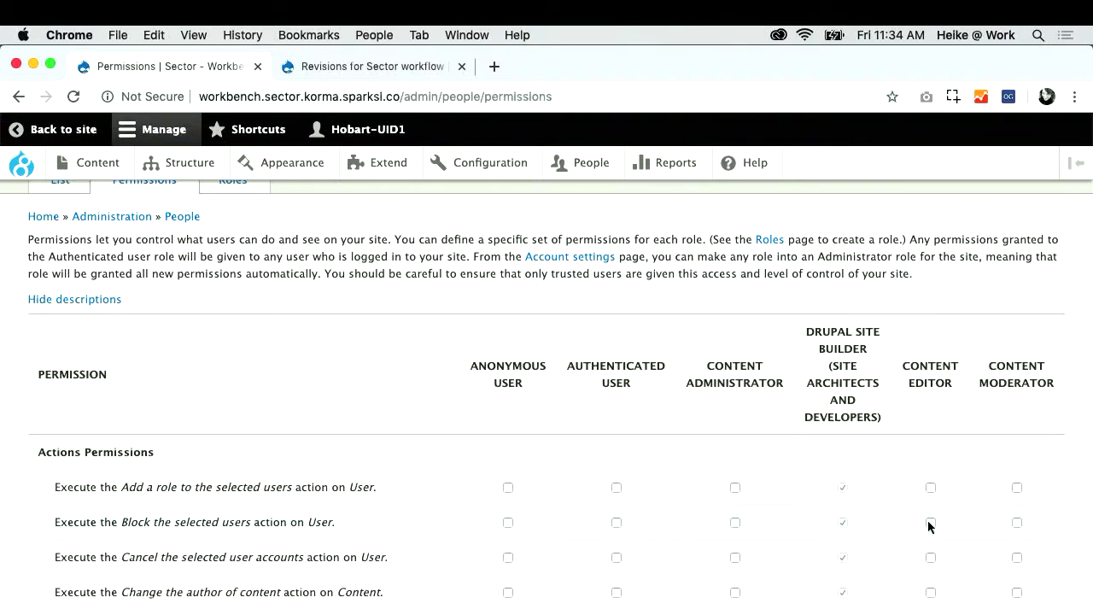
scroll(929, 525, "down", 15)
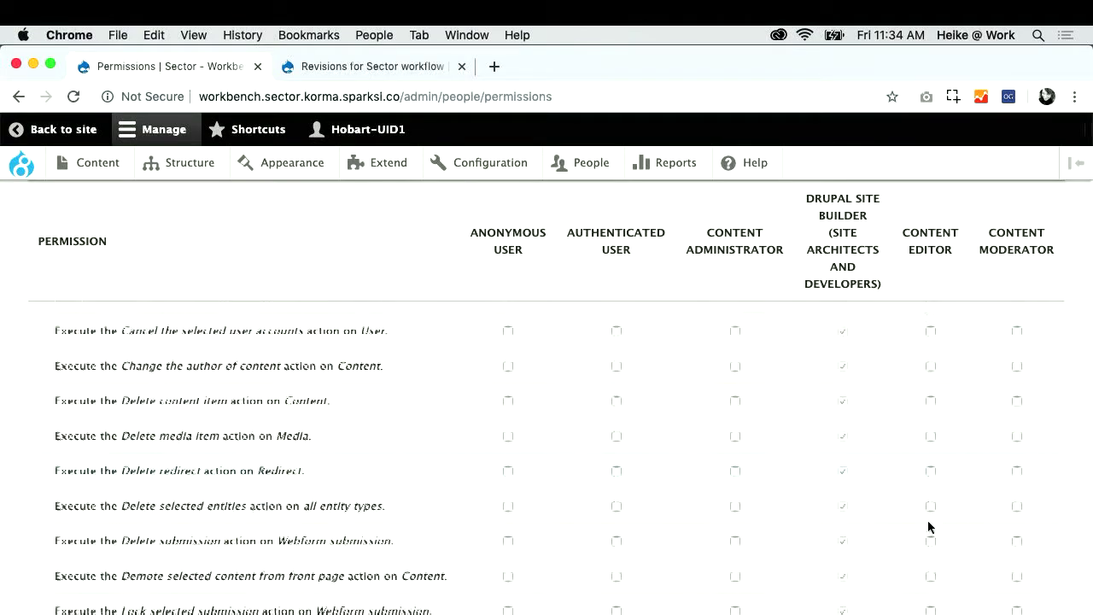
scroll(929, 525, "down", 15)
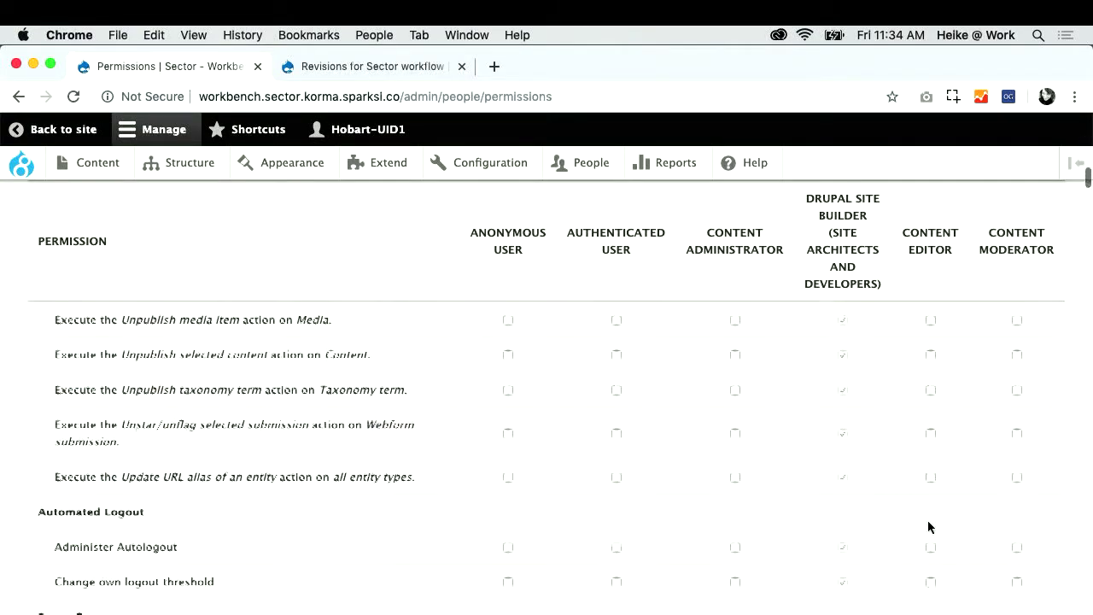
scroll(930, 527, "down", 10)
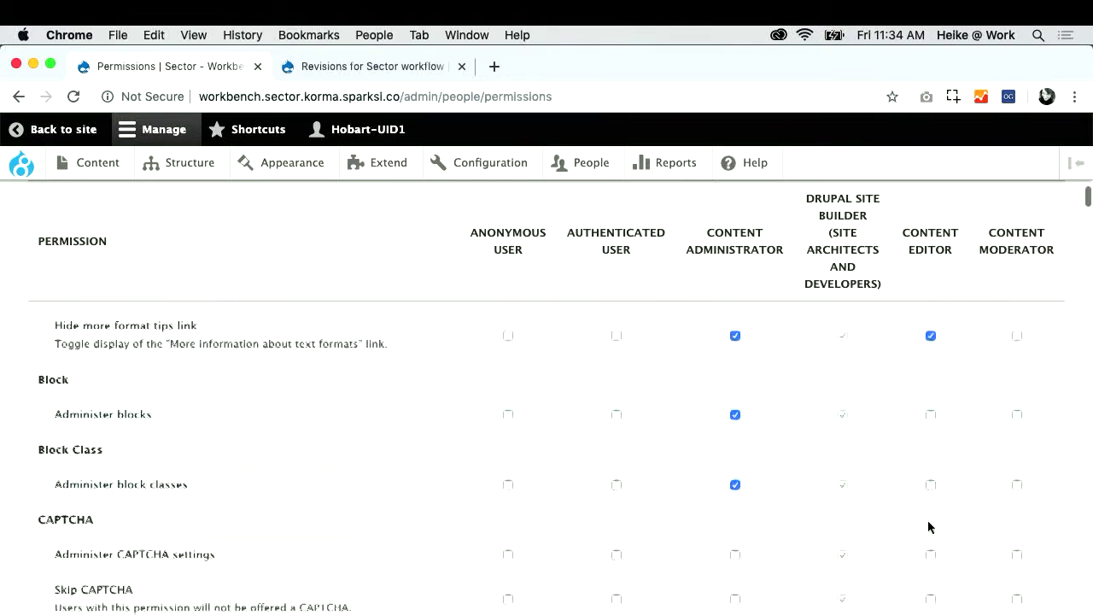
scroll(929, 523, "down", 7)
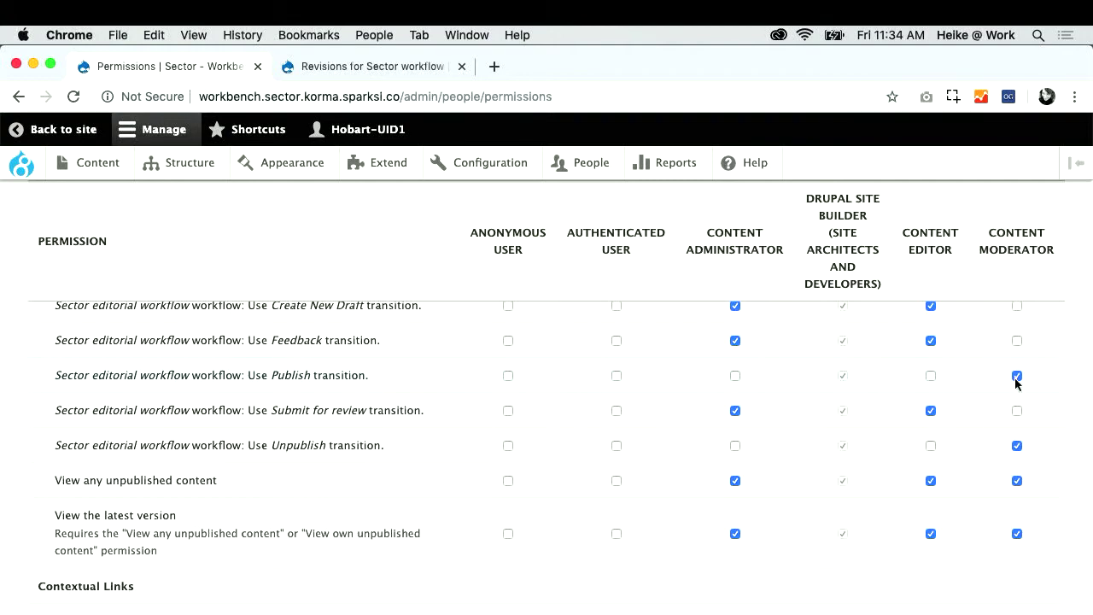
scroll(1046, 482, "down", 2)
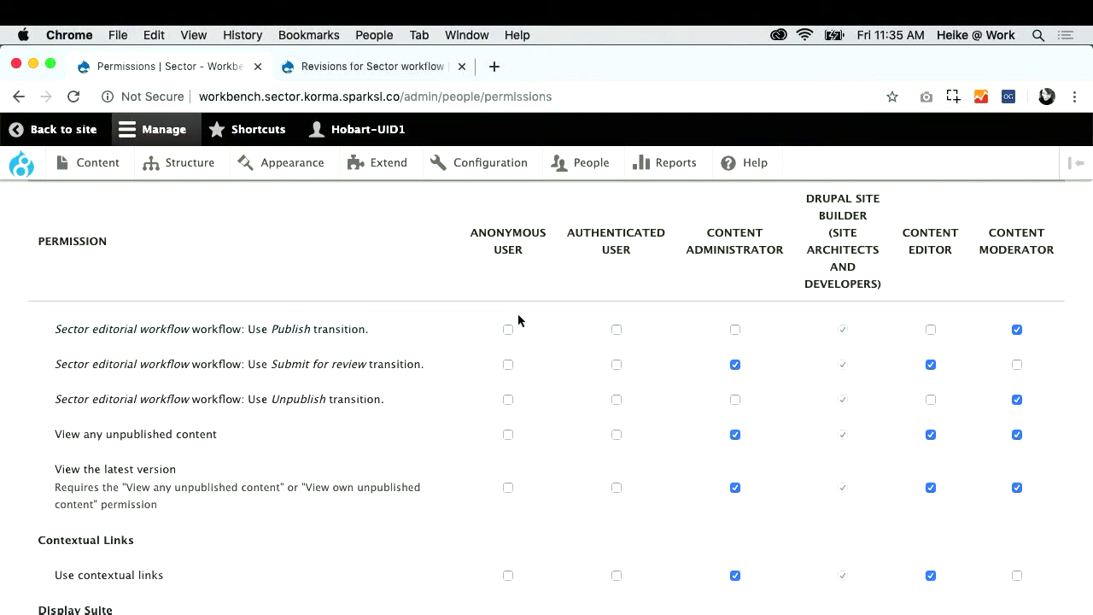
- Return to the slide presentation and advance it to the "Sector Workflow. Custom utils." slide
key("ctrl+Left")
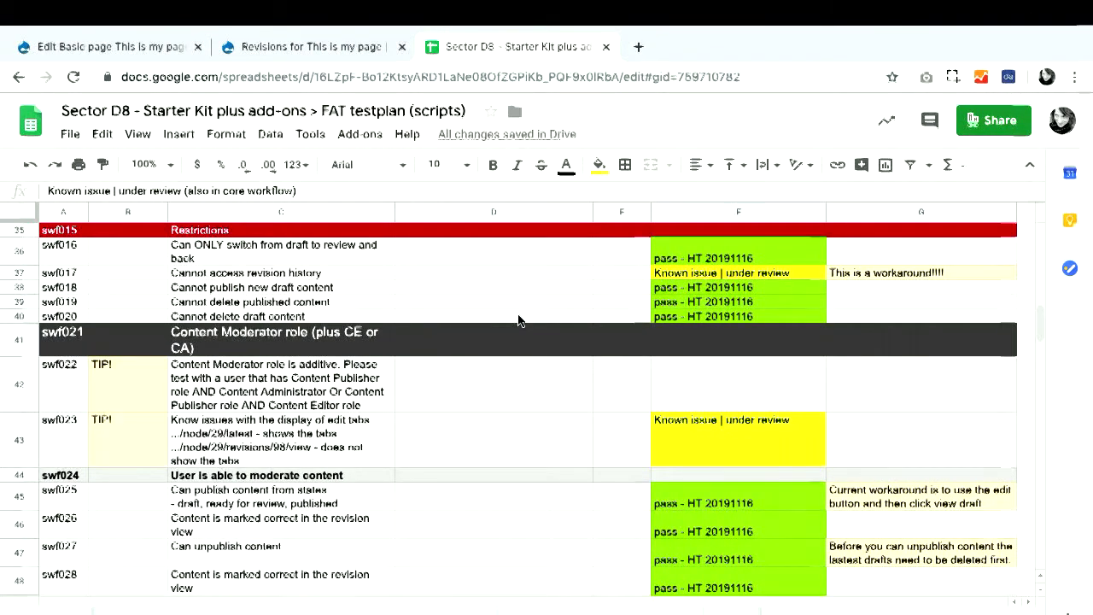
key("ctrl+Right")
key("ctrl+Right")
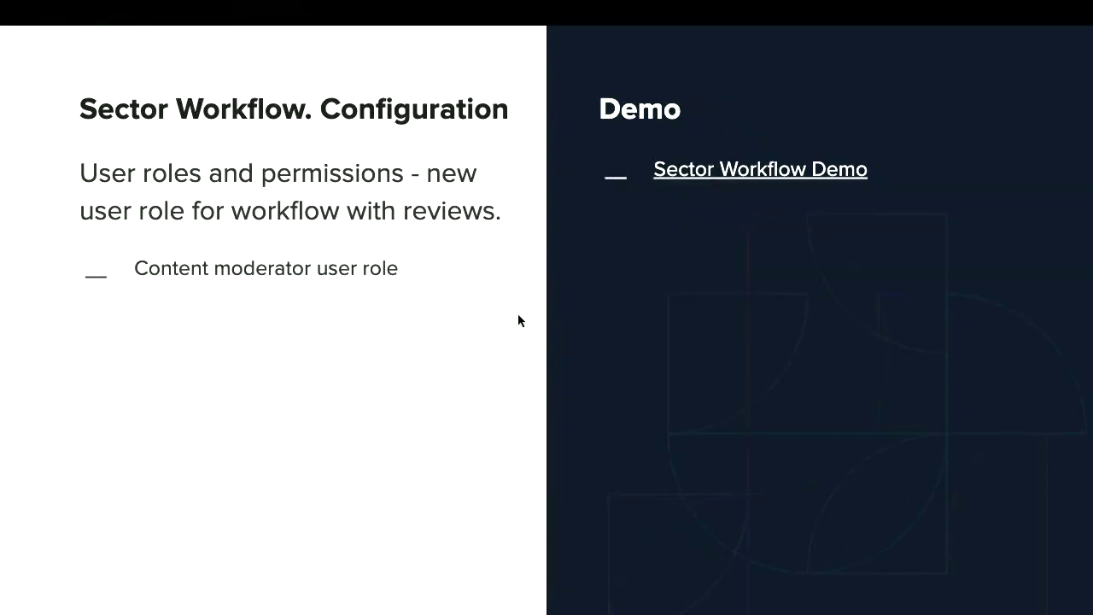
key("Right")
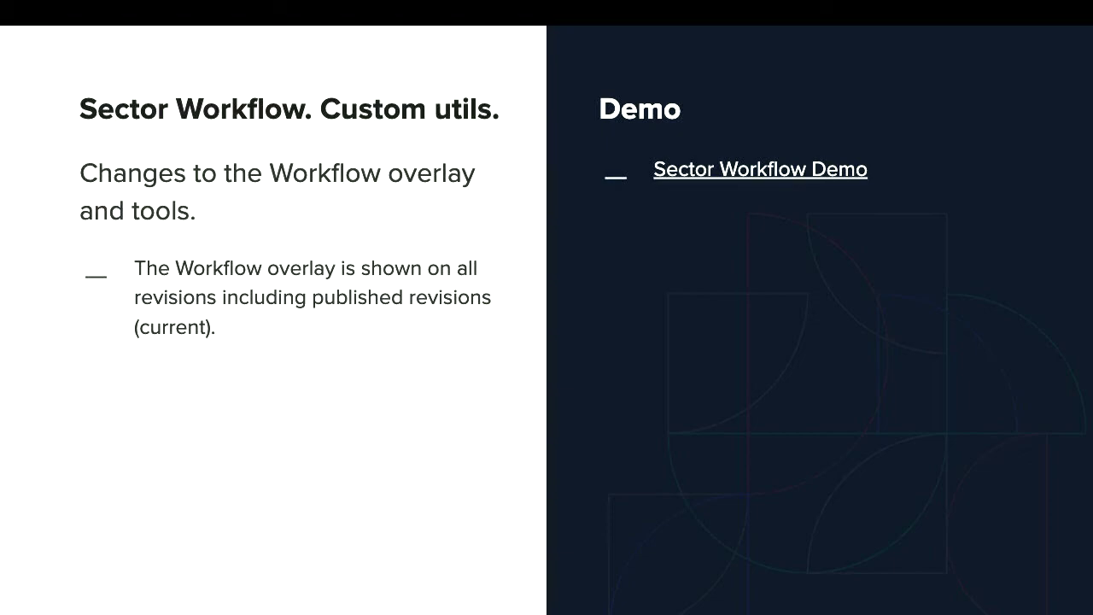
key("ctrl+Left")
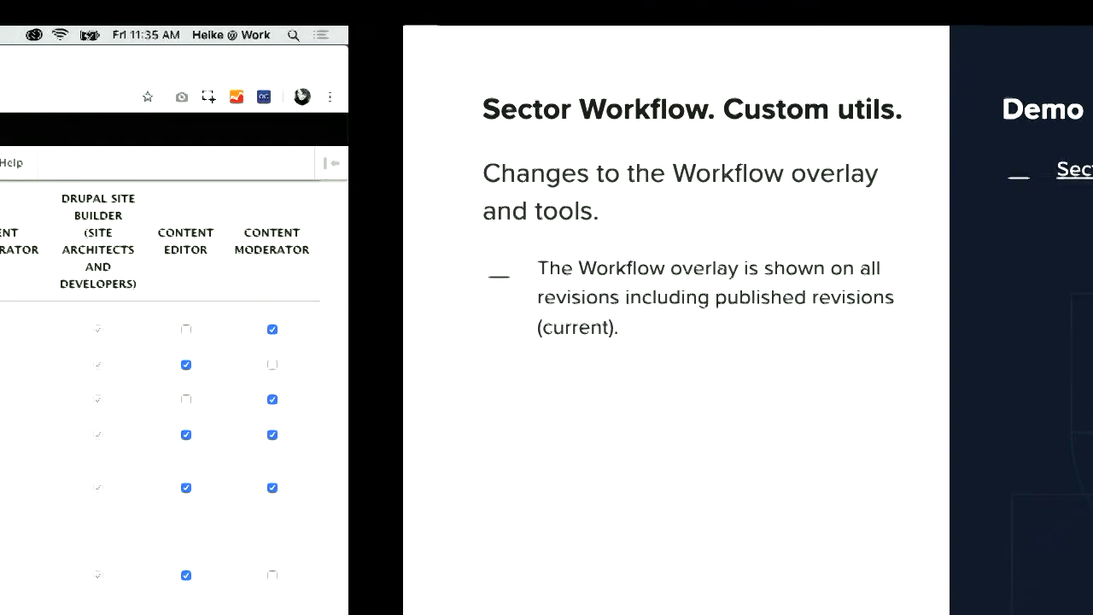
key("ctrl+Left")
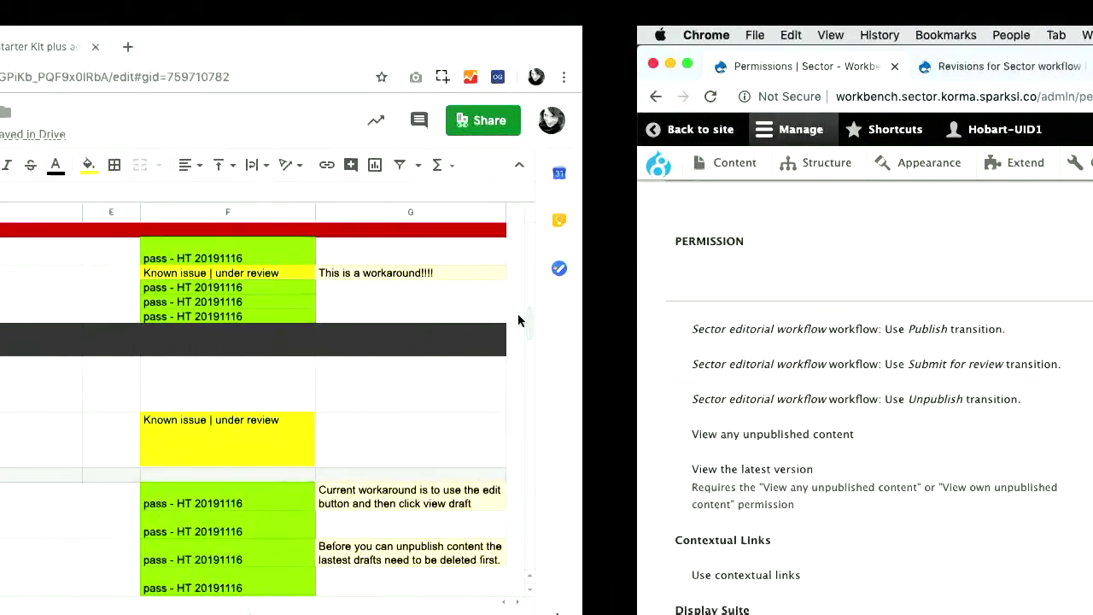
key("ctrl+Right")
key("ctrl+Right")
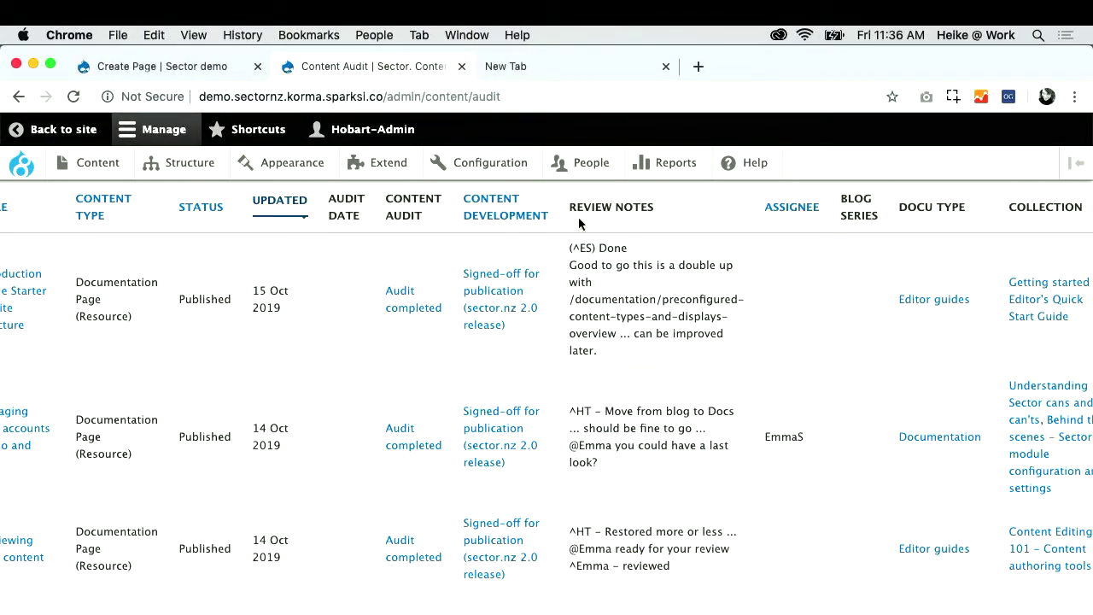
key("ctrl+Right")
key("ctrl+Left")
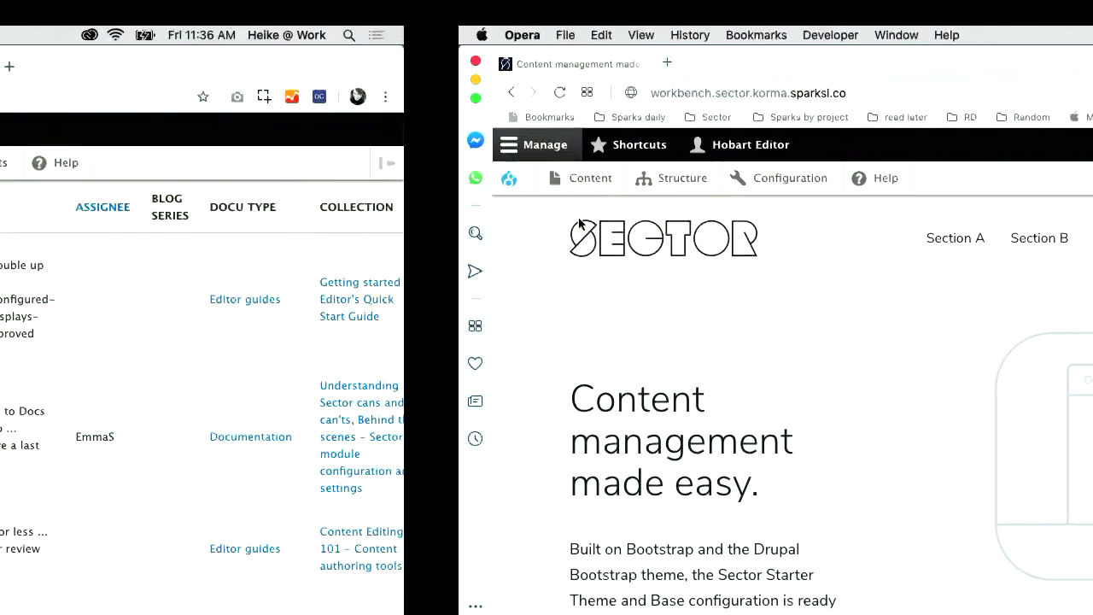
key("ctrl+Left")
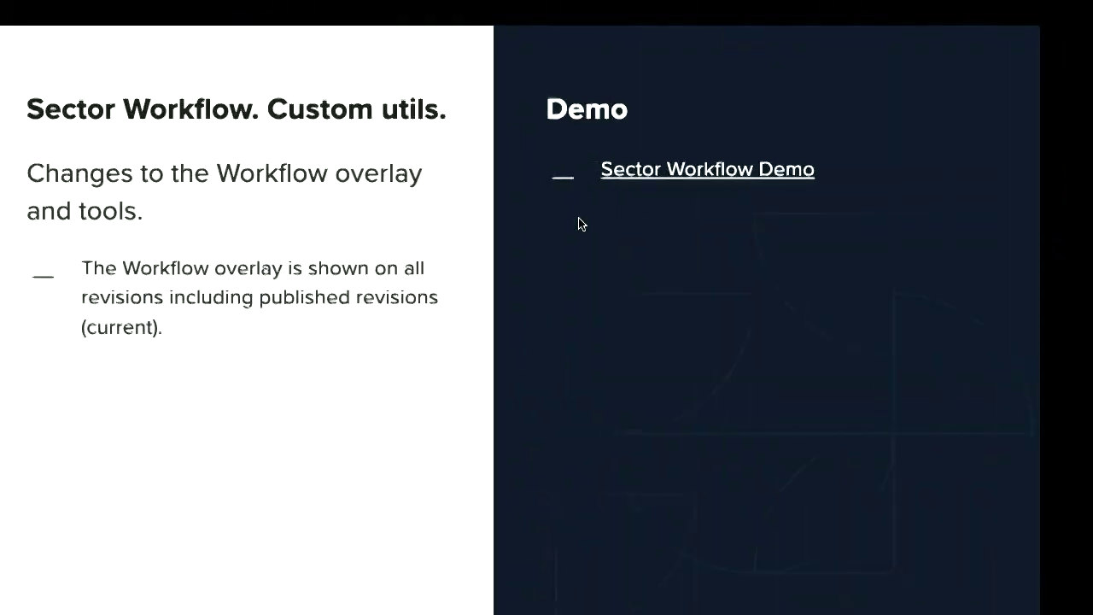
- Switch to the Workflow with Drupal 8 site and view the most recently updated "This is my page" from the content list
key("ctrl+Left")
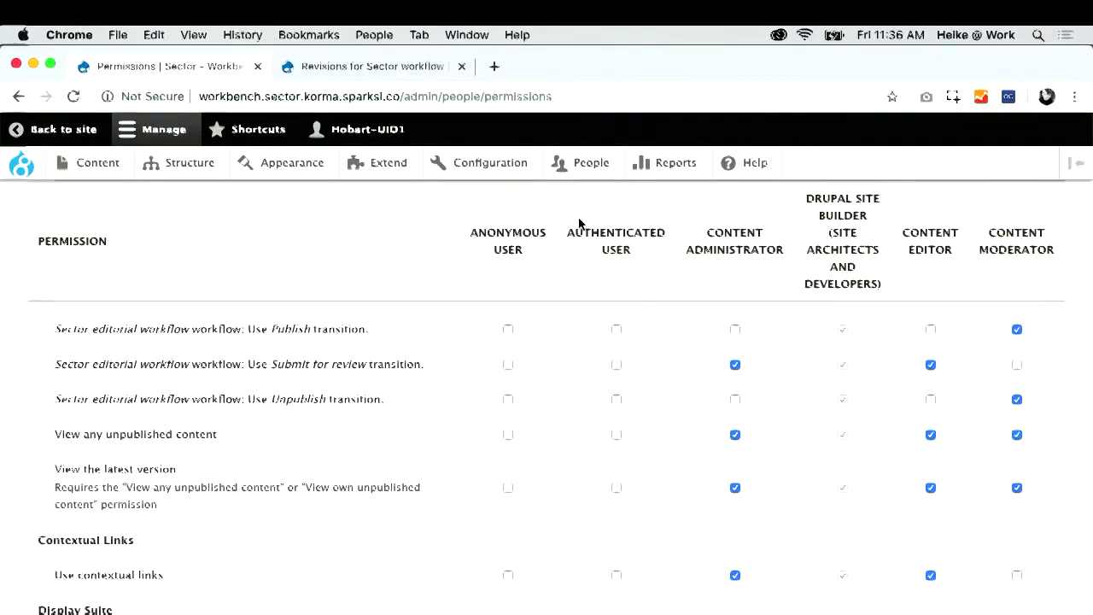
key("ctrl+Left")
left_click(85, 51)
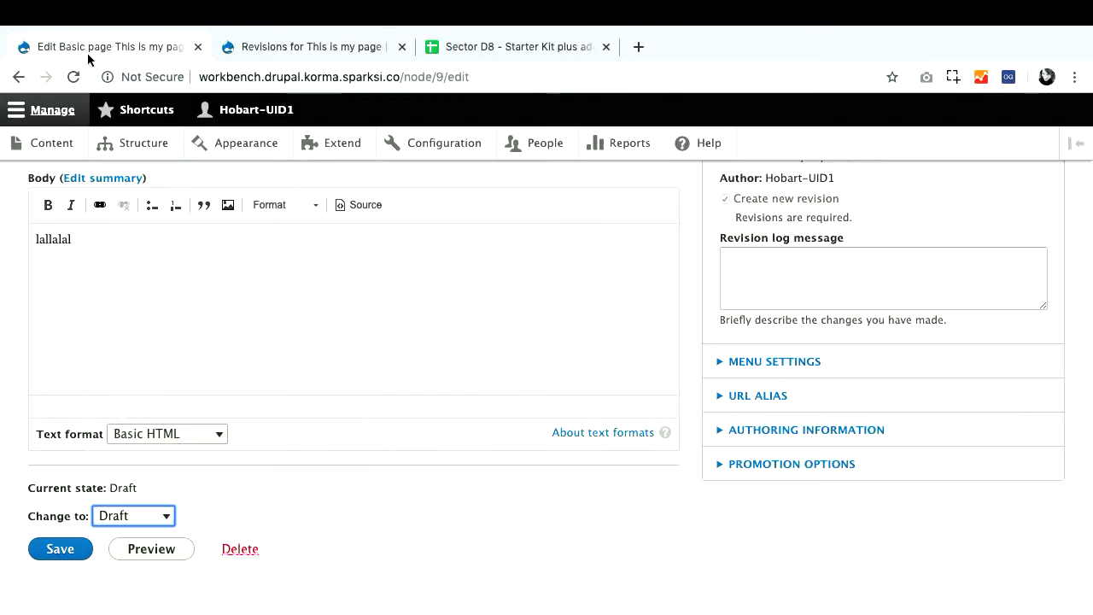
key("ctrl+Up")
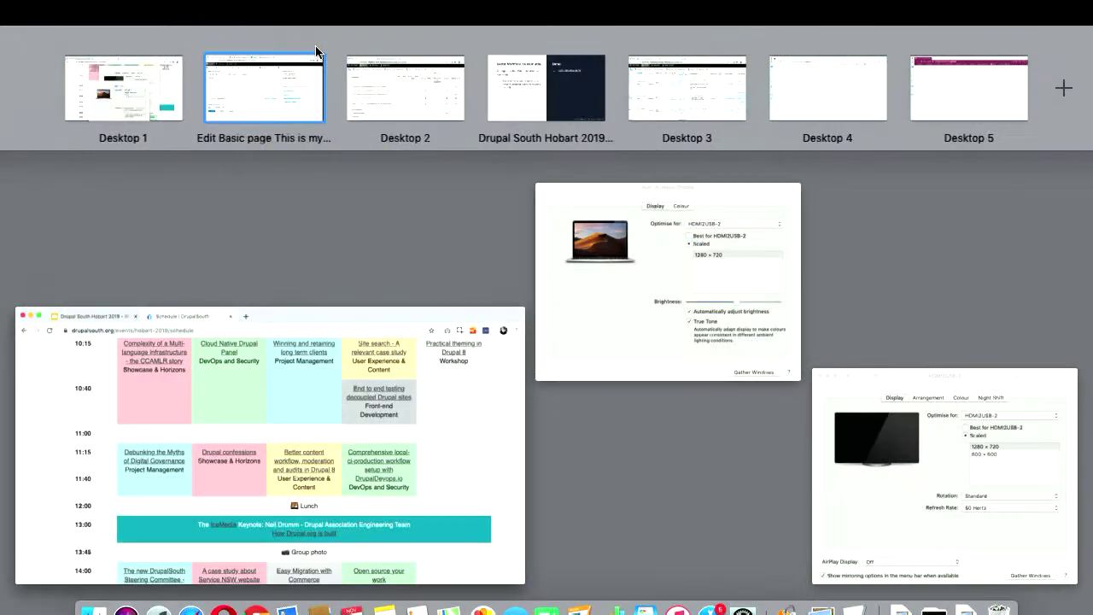
left_click_drag(276, 64, 430, 61)
left_click(423, 89)
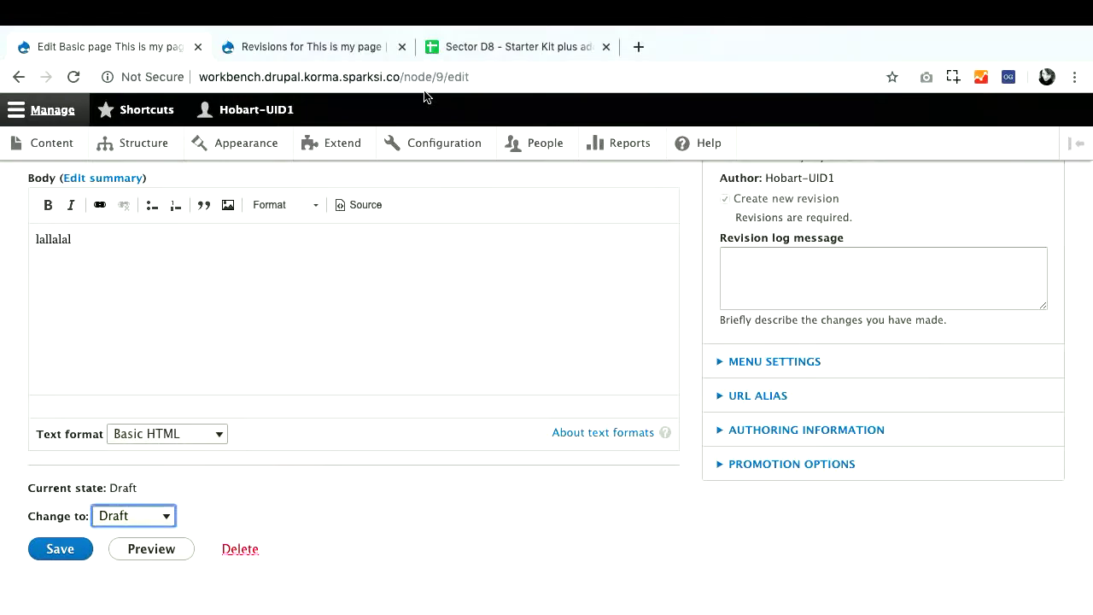
left_click(48, 147)
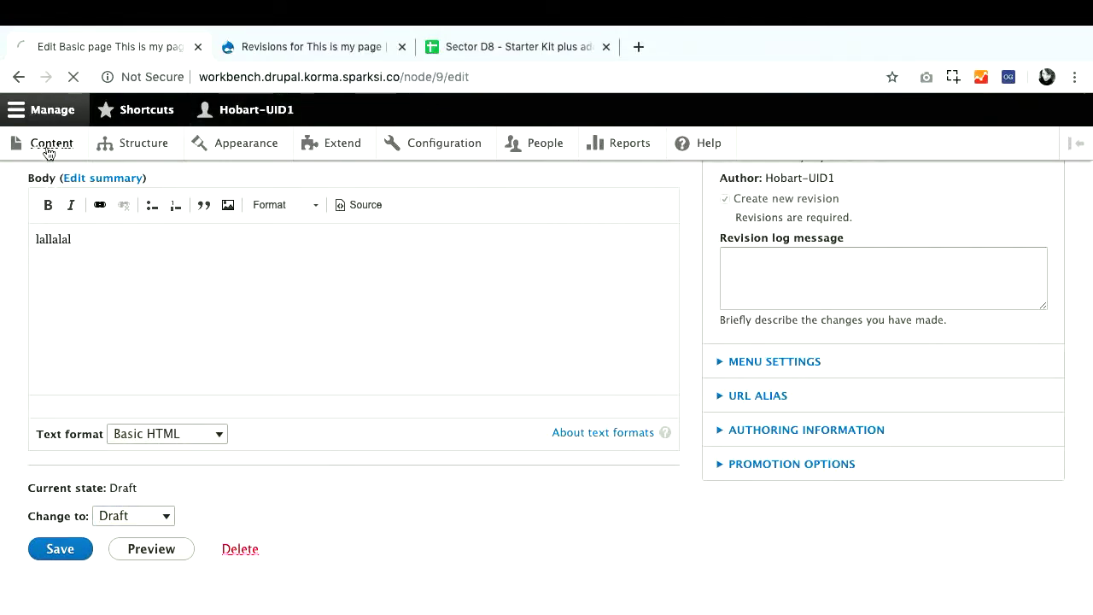
scroll(109, 484, "down", 5)
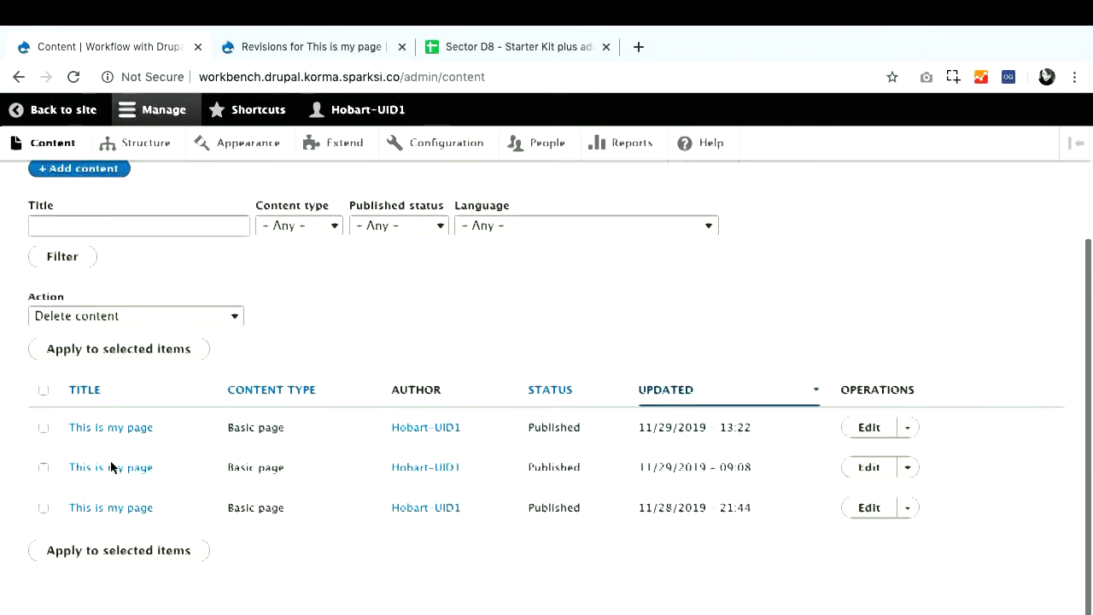
left_click(133, 424)
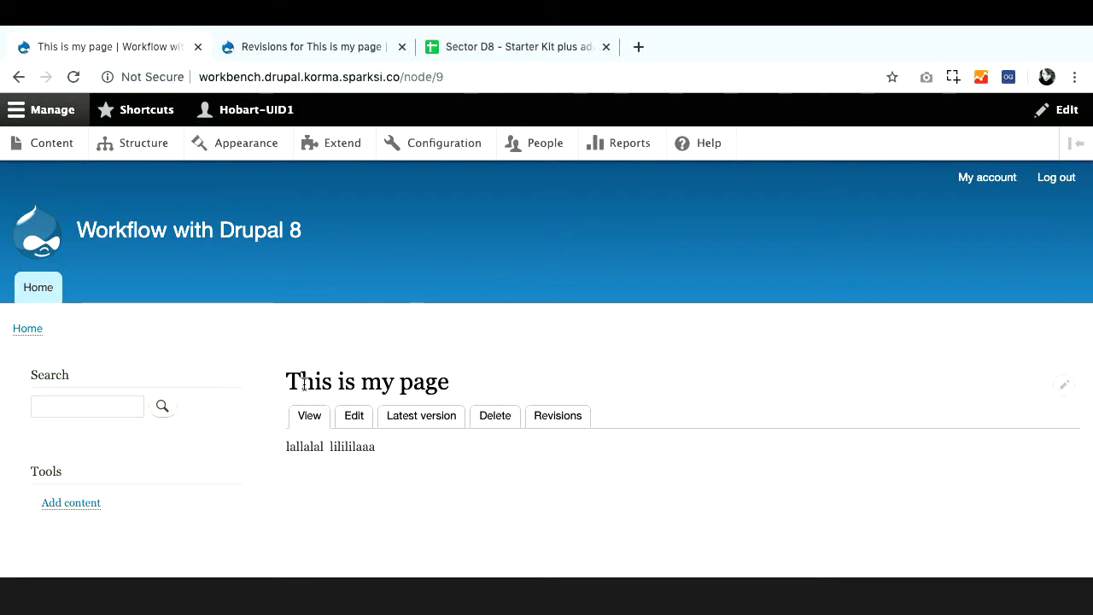
left_click(304, 52)
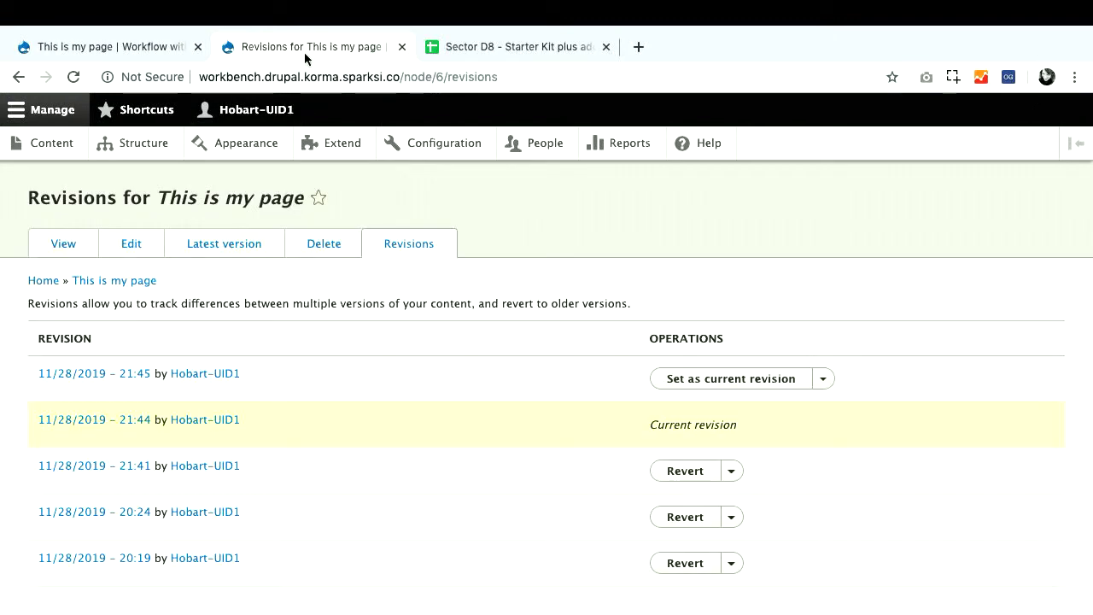
left_click(171, 49)
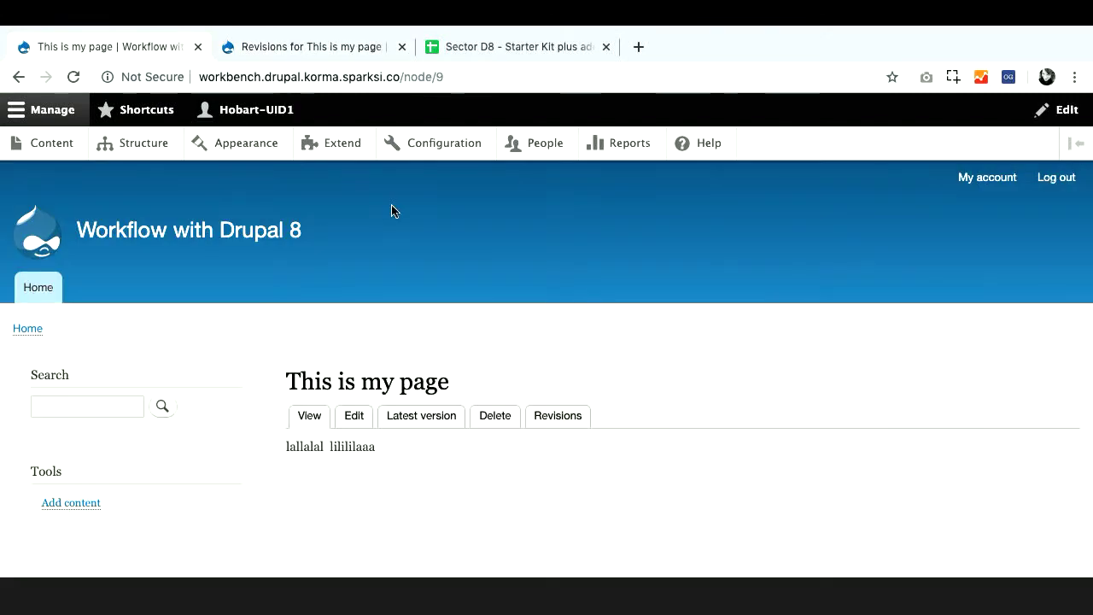
- Switch to the Sector site and open "This is my editor page" from its content list
key("ctrl+Right")
key("ctrl+Right")
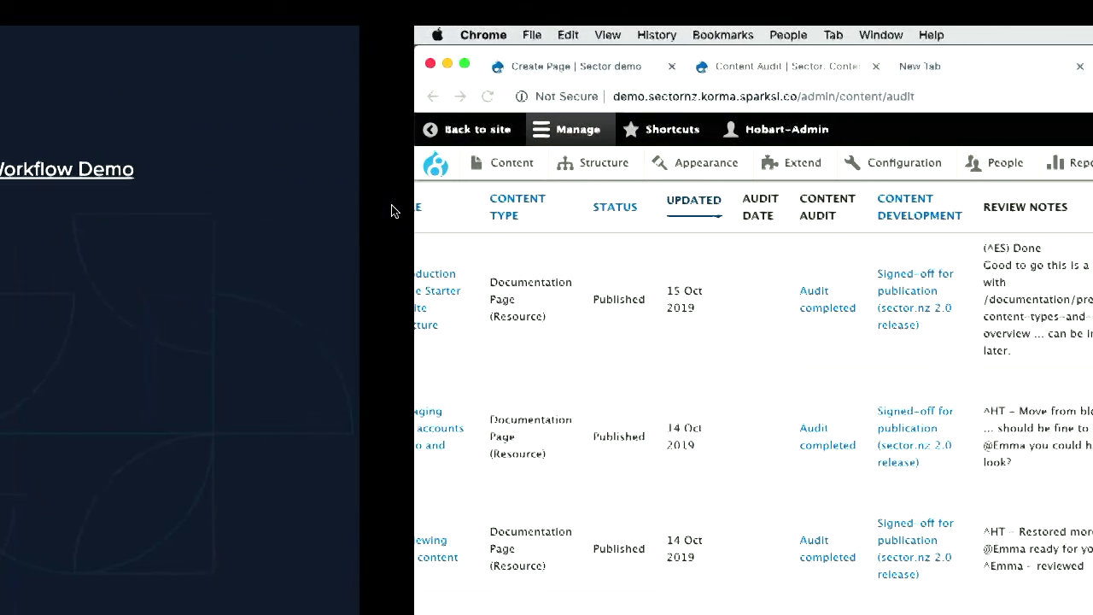
key("ctrl+Left")
key("ctrl+Left")
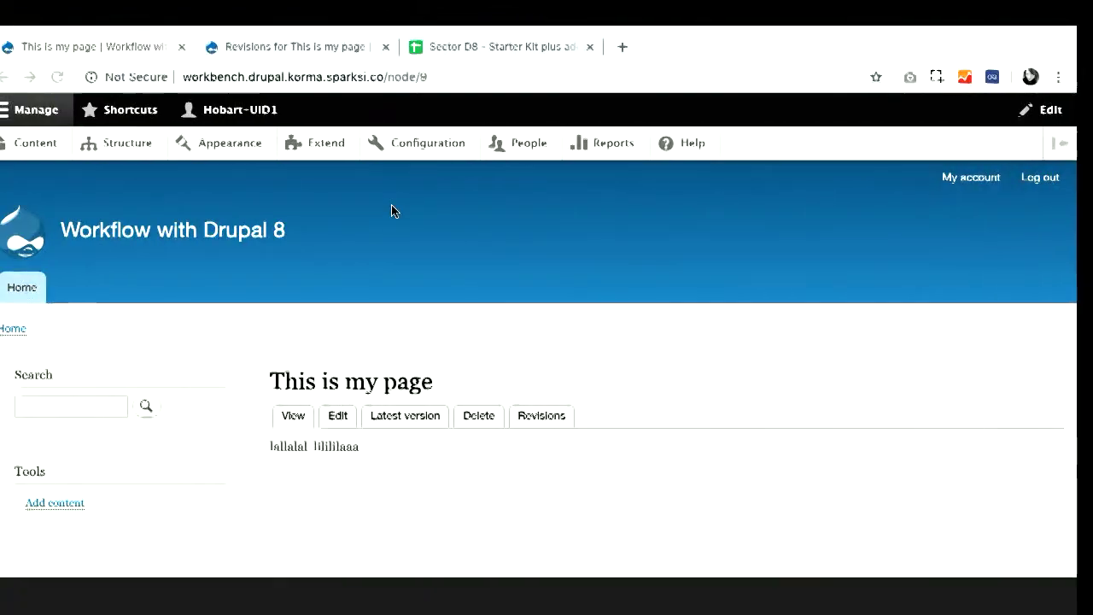
key("ctrl+Left")
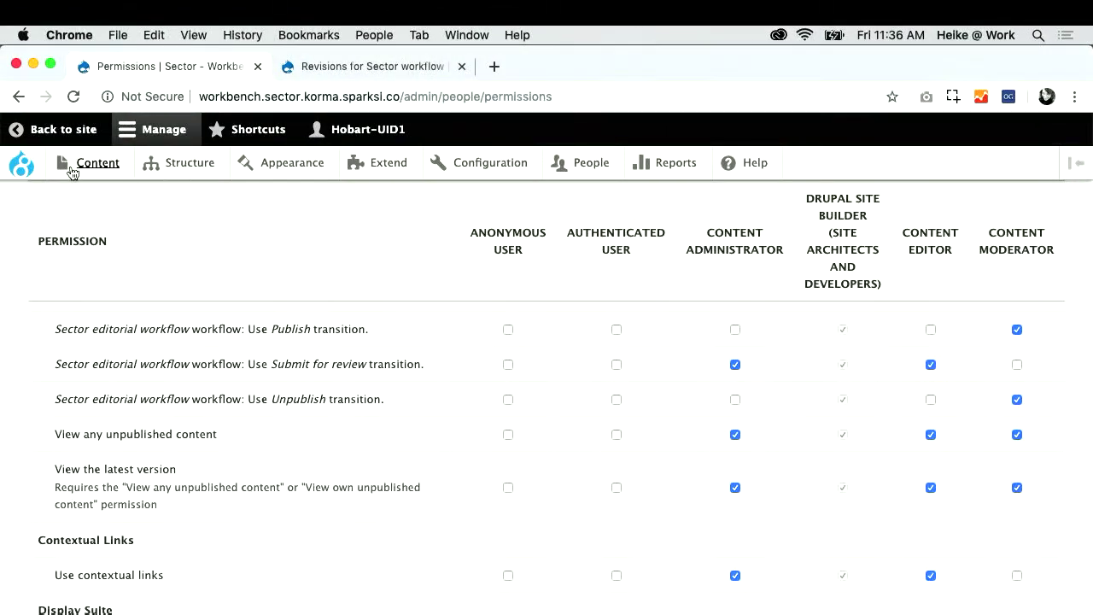
left_click(82, 165)
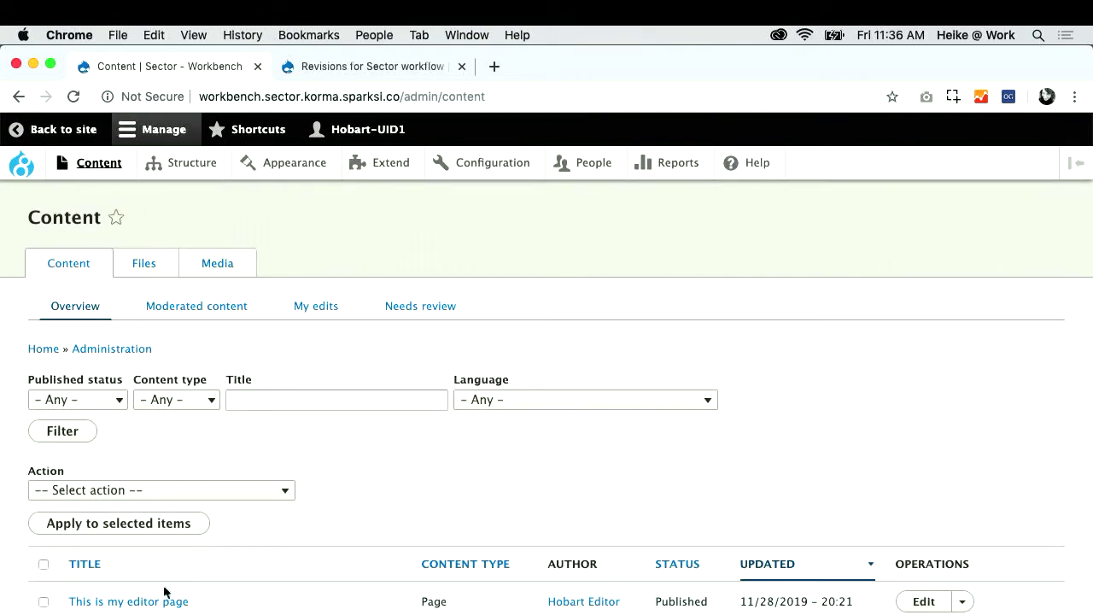
left_click(163, 601)
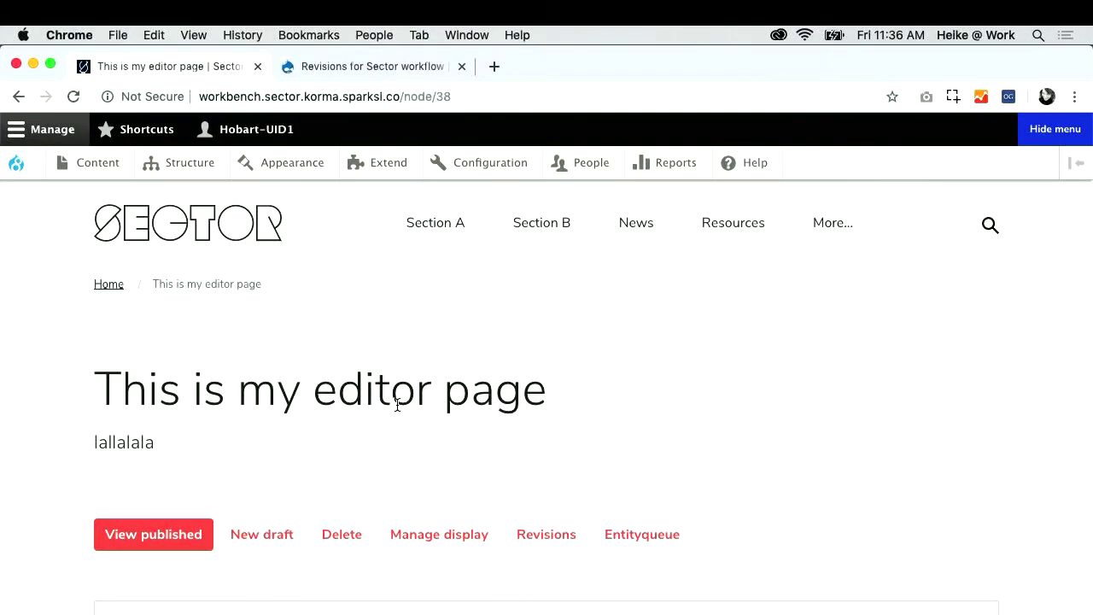
- Examine the moderation overlay on the published editor page and compare it with the plain Drupal 8 page
scroll(397, 405, "down", 4)
scroll(398, 405, "down", 2)
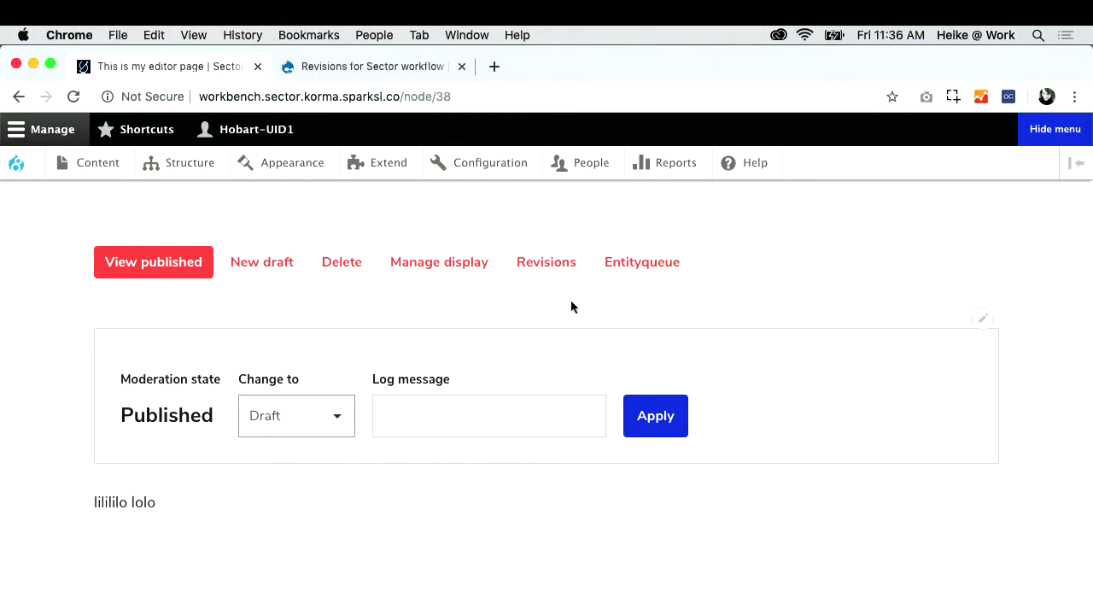
key("ctrl+Right")
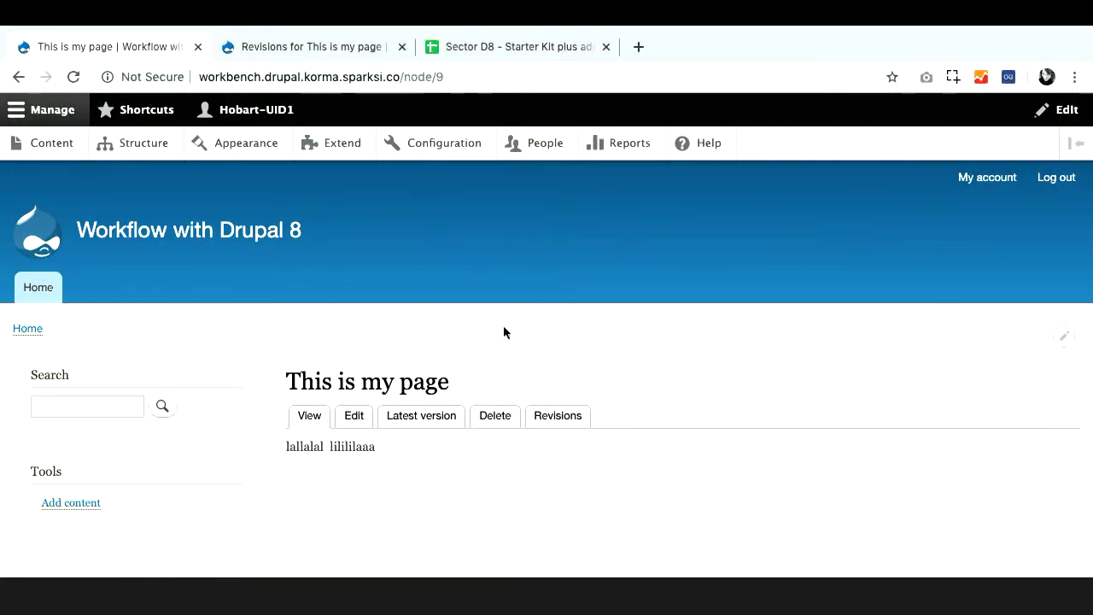
- Return to the slide presentation and advance it to the "Sector Workflow. Hide menu." slide
key("ctrl+Left")
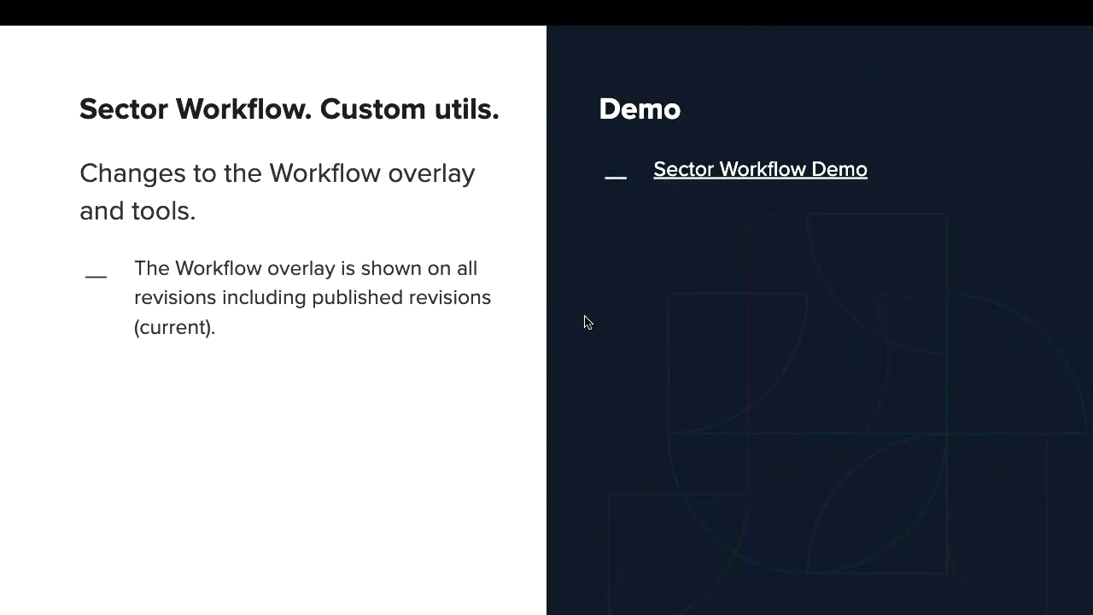
key("Right")
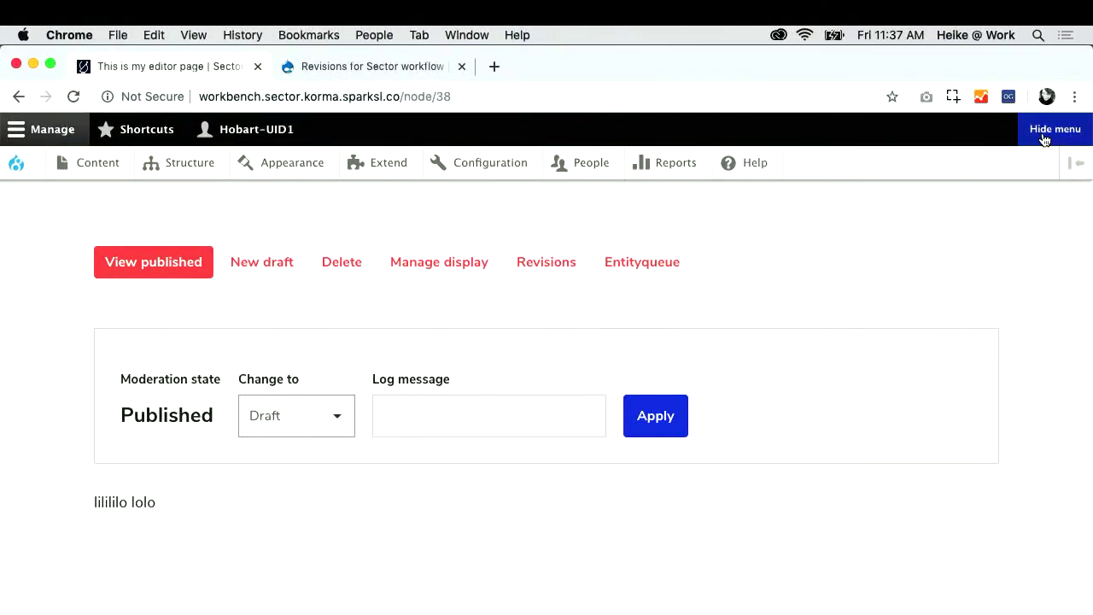
- On the Sector editor page, hide and show the admin menu and workflow overlay twice to compare both views
left_click(743, 135)
scroll(936, 257, "up", 5)
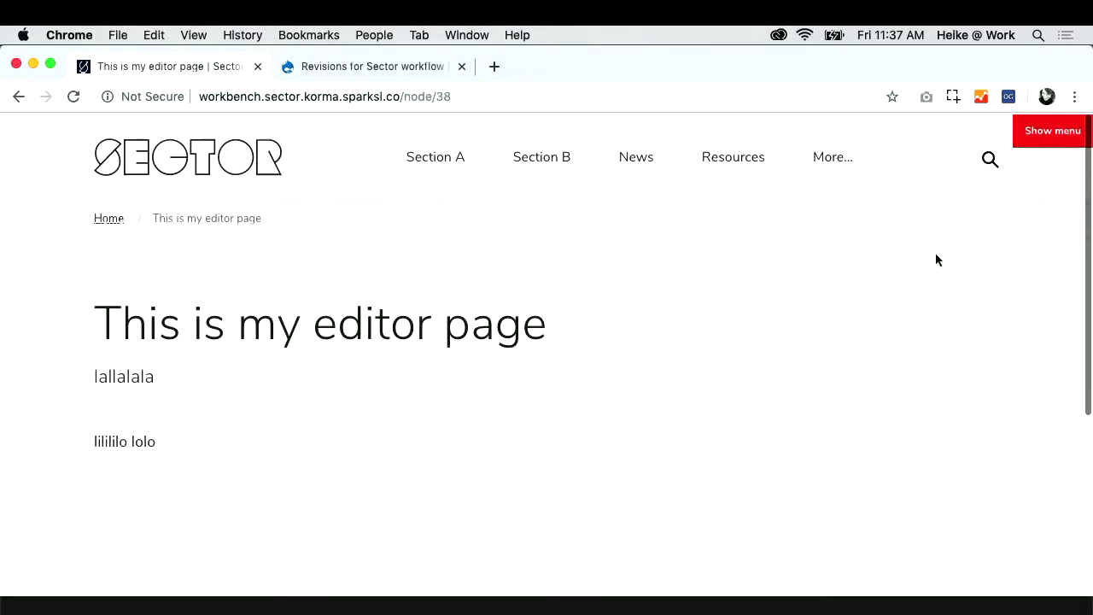
left_click(1049, 142)
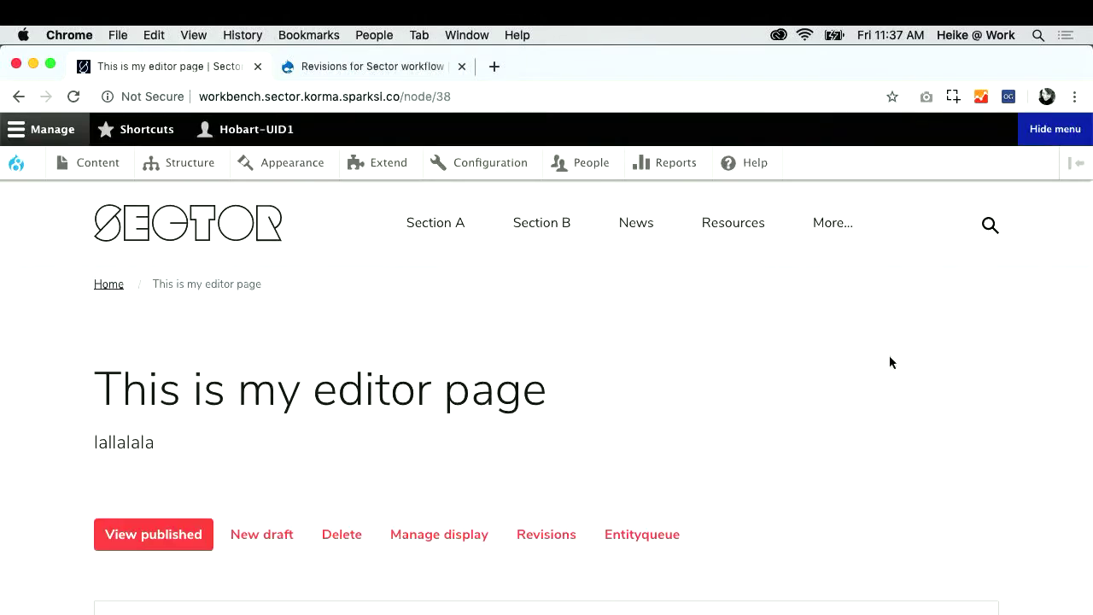
scroll(889, 363, "down", 5)
scroll(889, 363, "up", 4)
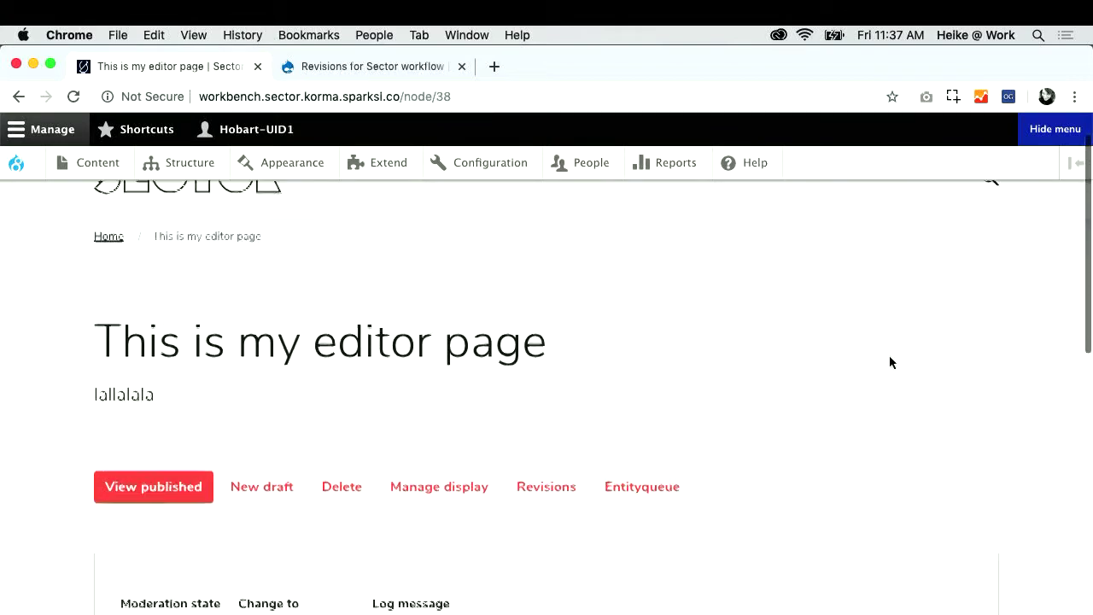
left_click(1049, 133)
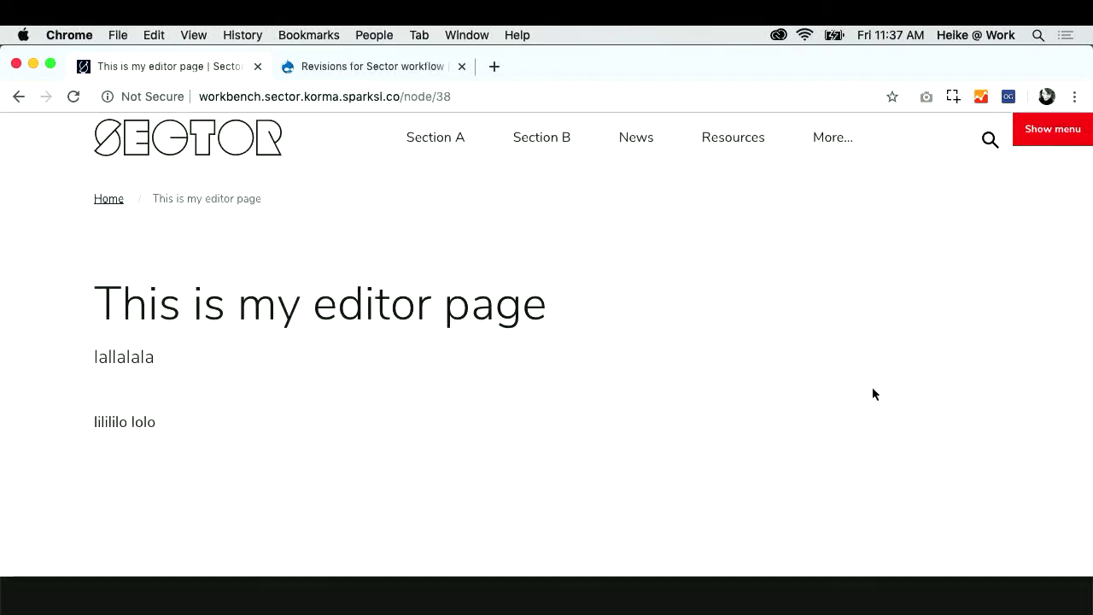
scroll(872, 393, "down", 2)
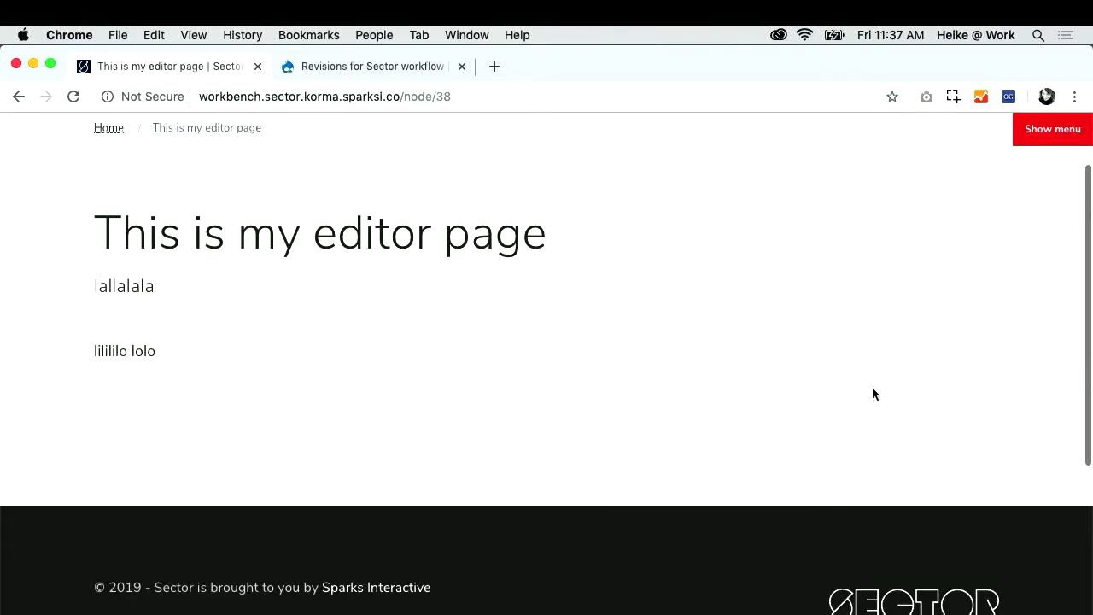
left_click(1053, 133)
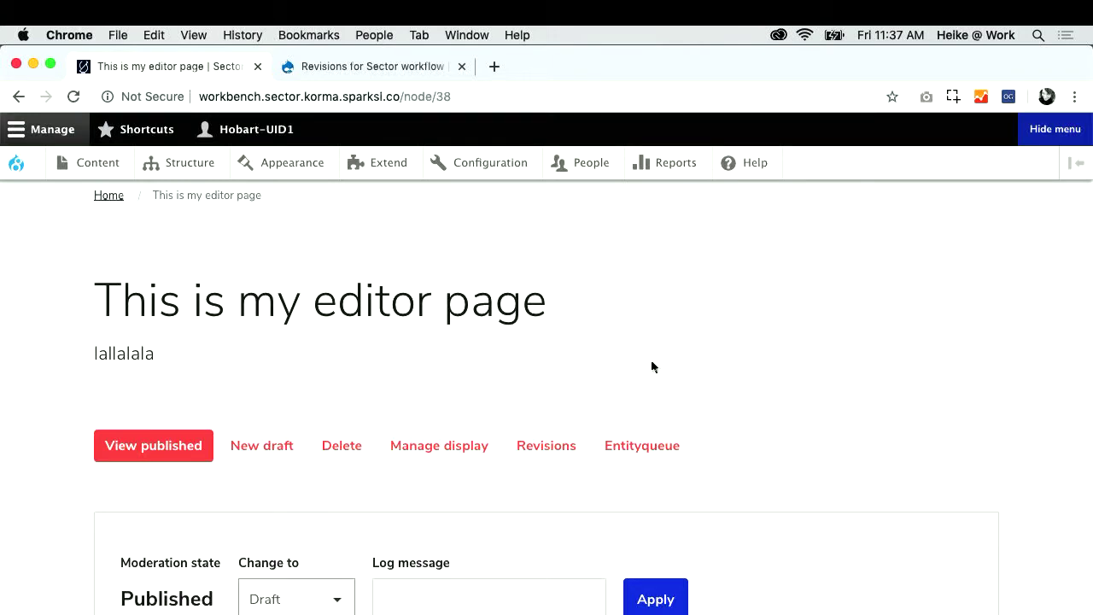
- Create a new draft of the editor page titled "This is my editor page hhhh" and save it in the Draft state
left_click(279, 452)
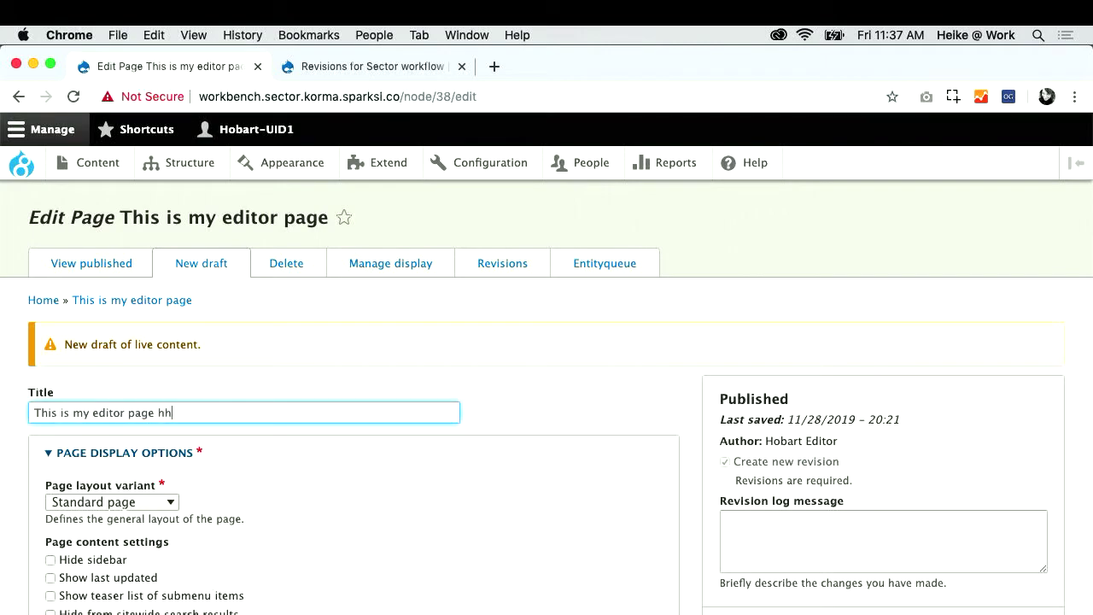
scroll(220, 512, "down", 15)
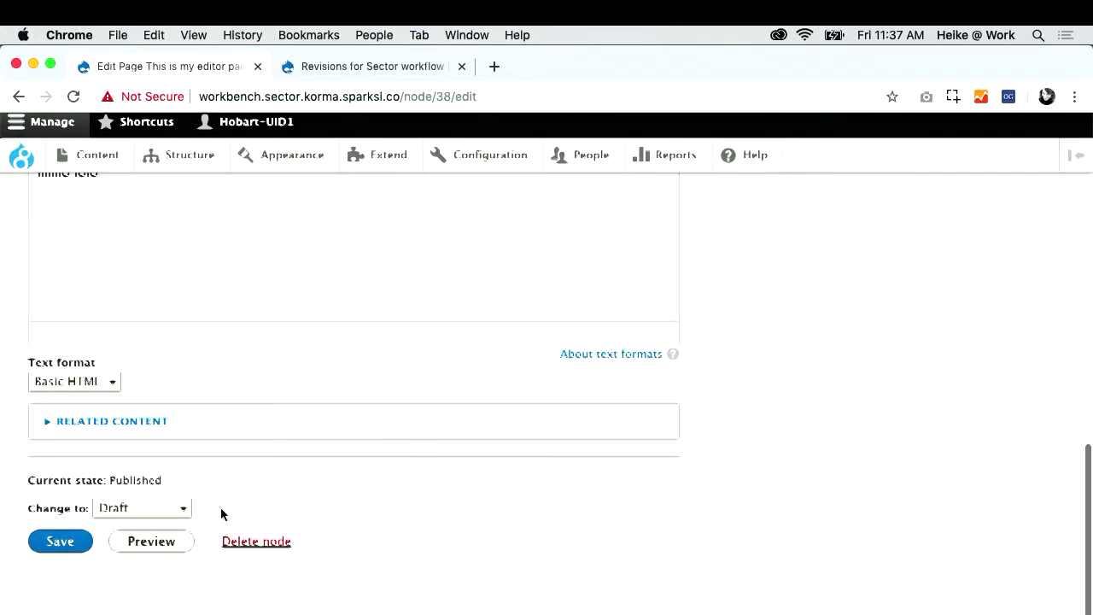
left_click(57, 555)
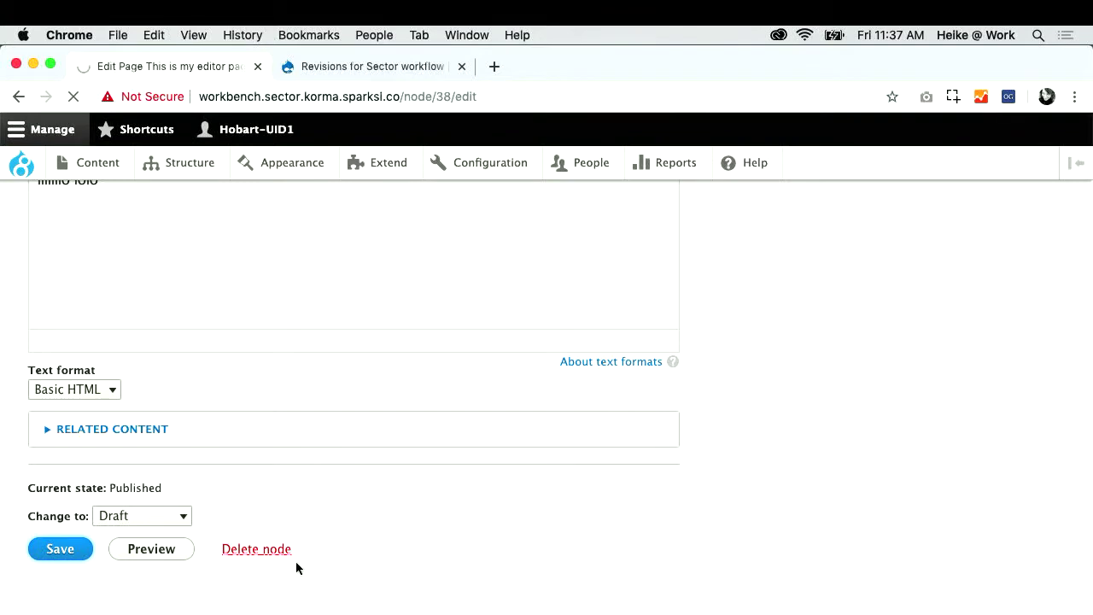
- Dismiss both status messages above the saved draft and bring its moderation overlay into view
scroll(383, 517, "down", 3)
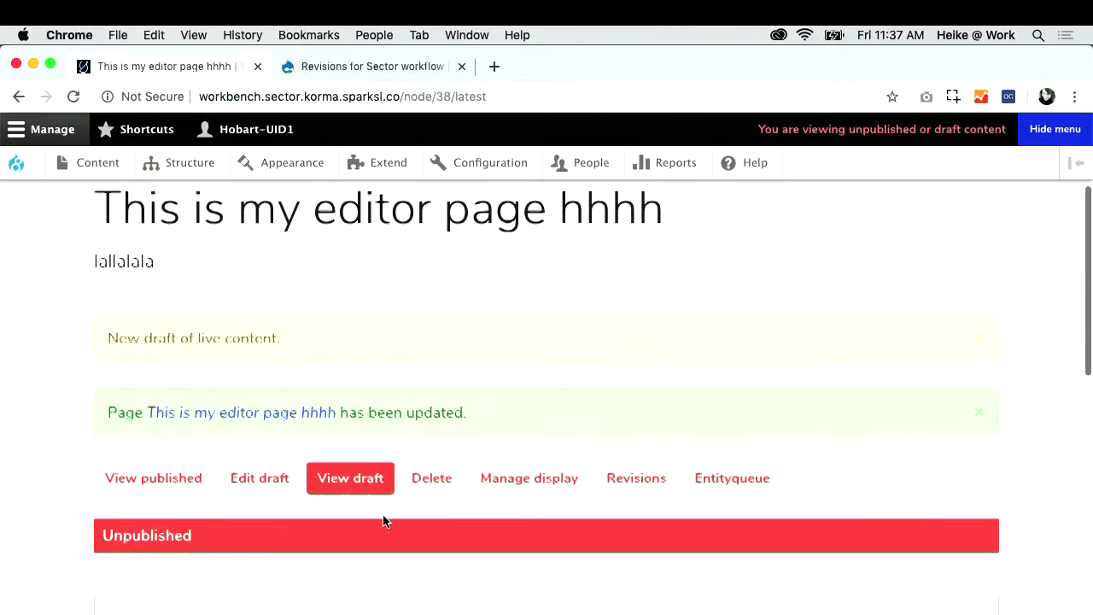
left_click(980, 309)
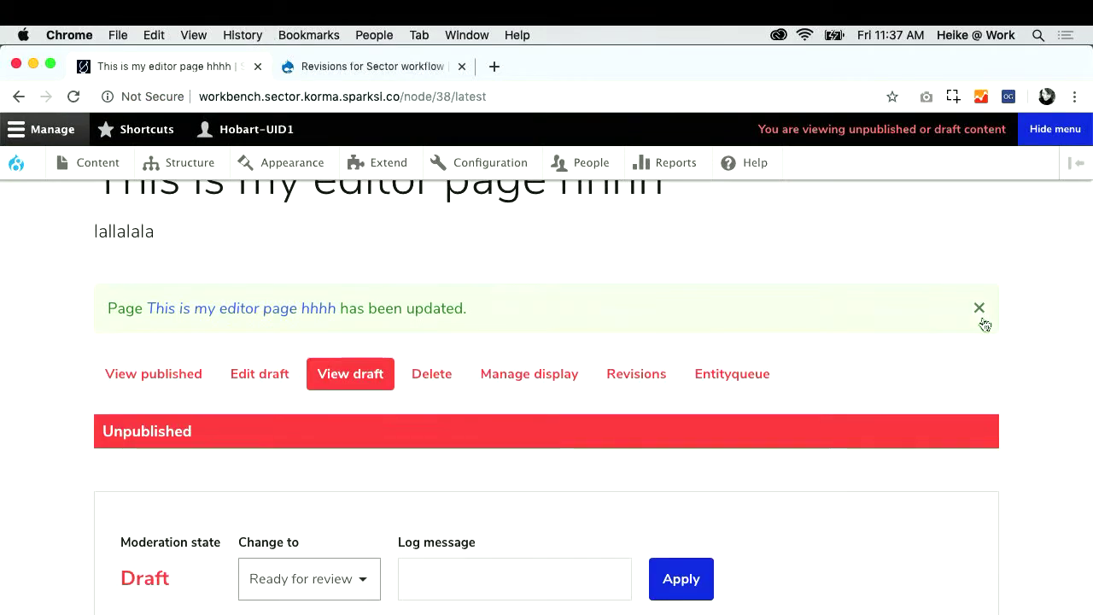
left_click(981, 314)
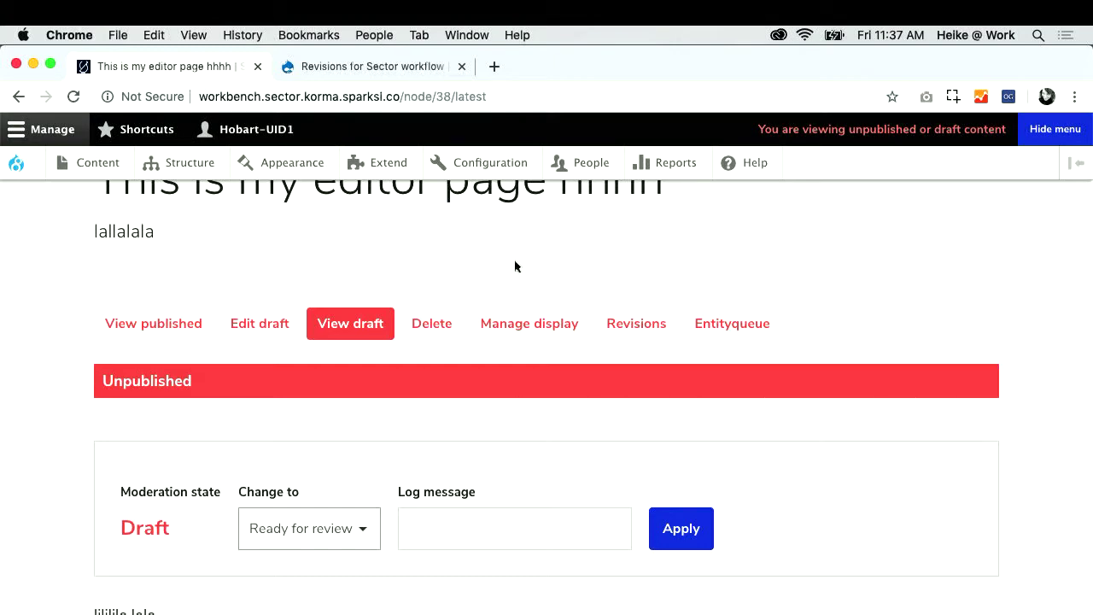
- Return to the slide presentation and advance it to the "Sector Workflow. Custom views." slide
key("ctrl+Right")
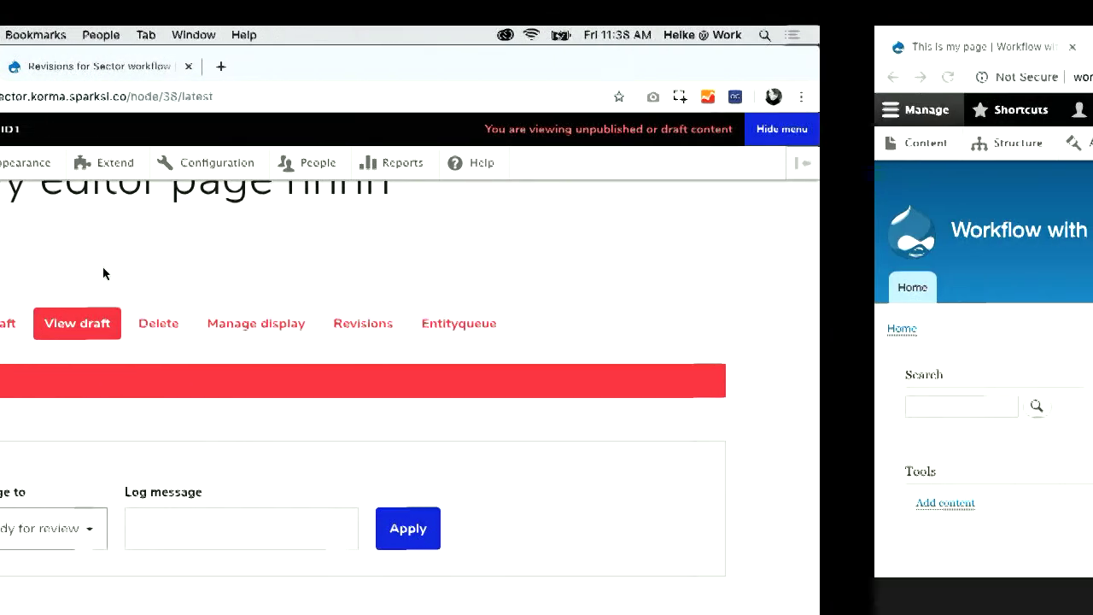
key("ctrl+Right")
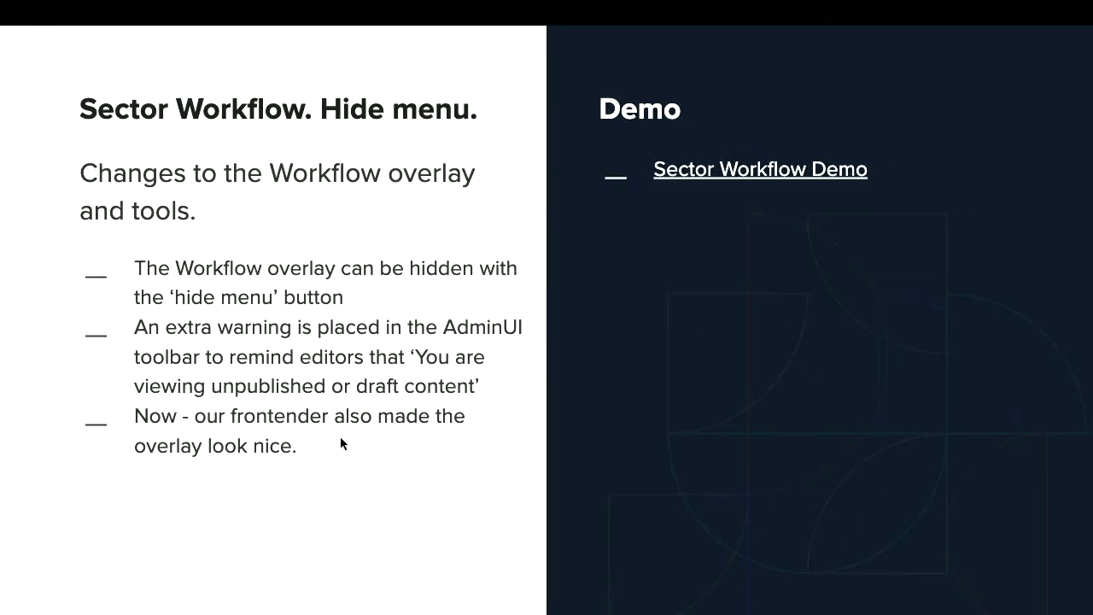
key("Right")
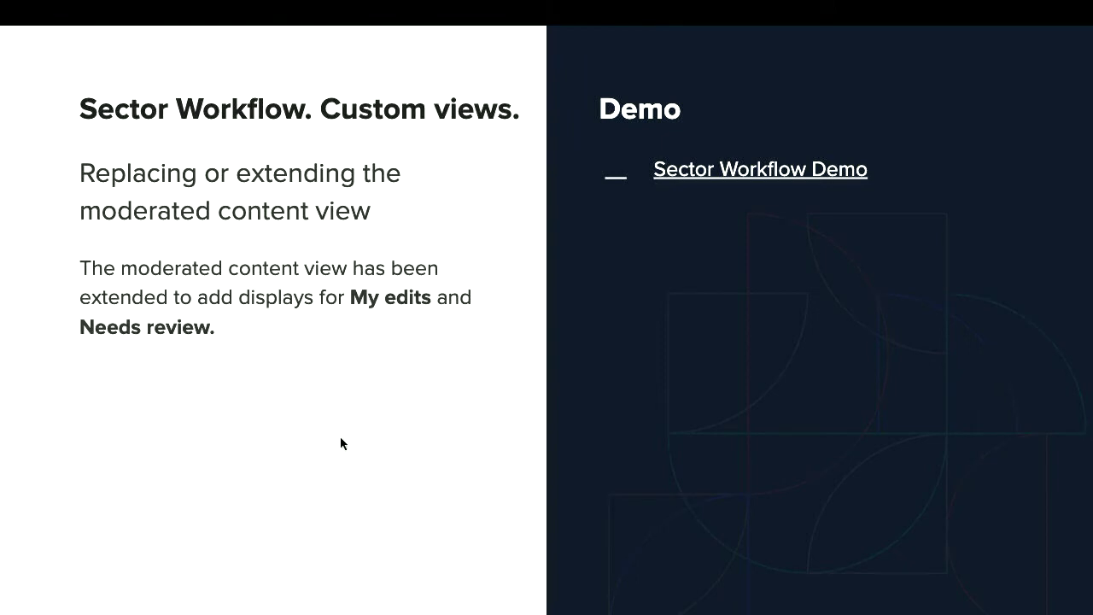
key("Right")
- Switch to the plain Drupal 8 site and open its moderated content listing
key("ctrl+Left")
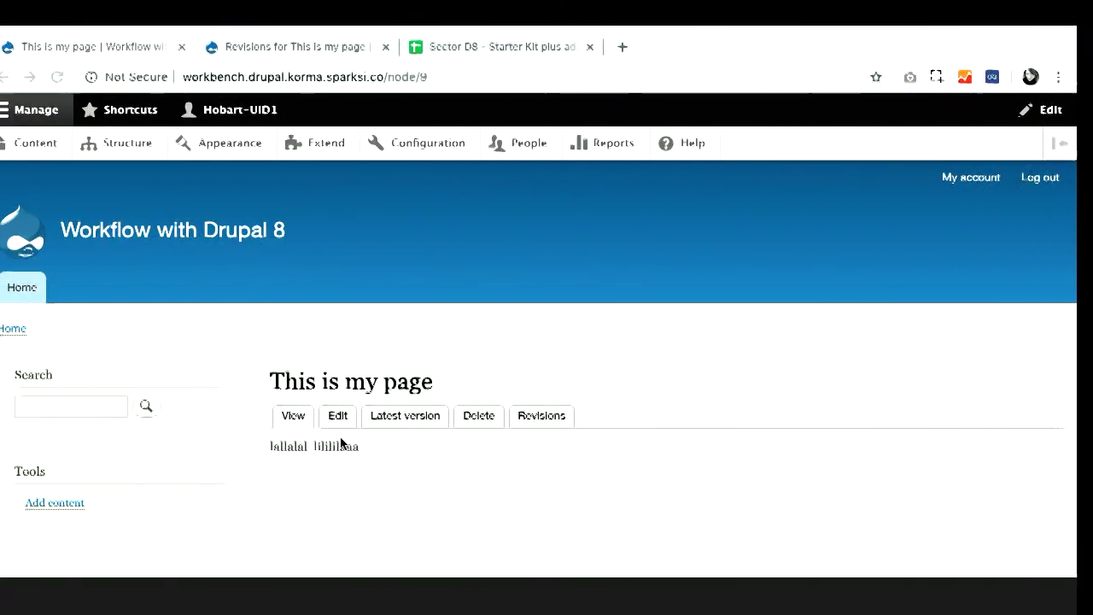
left_click(49, 158)
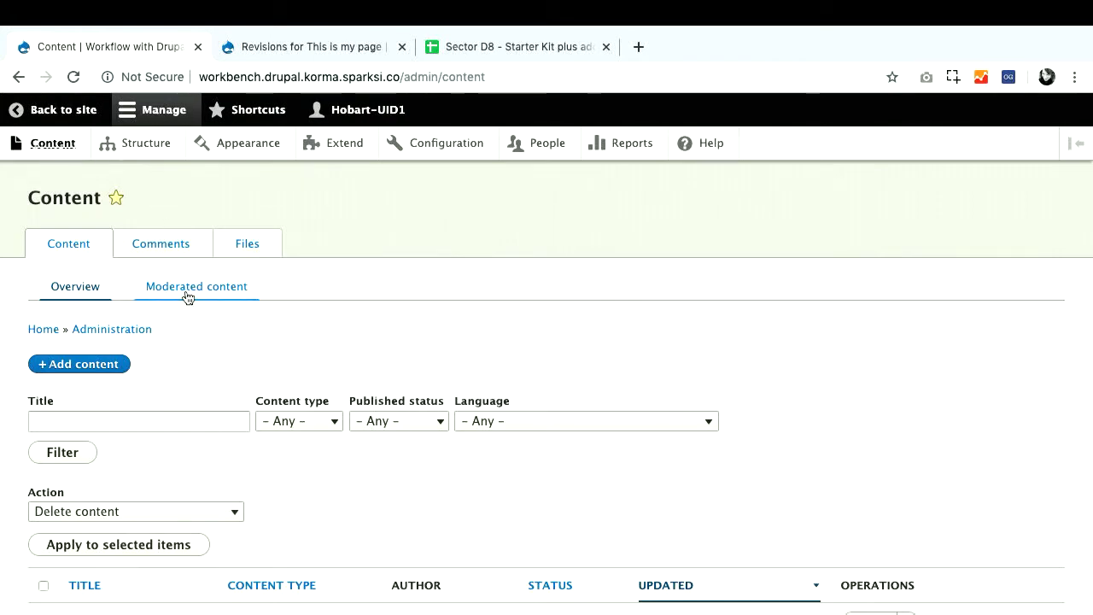
left_click(187, 290)
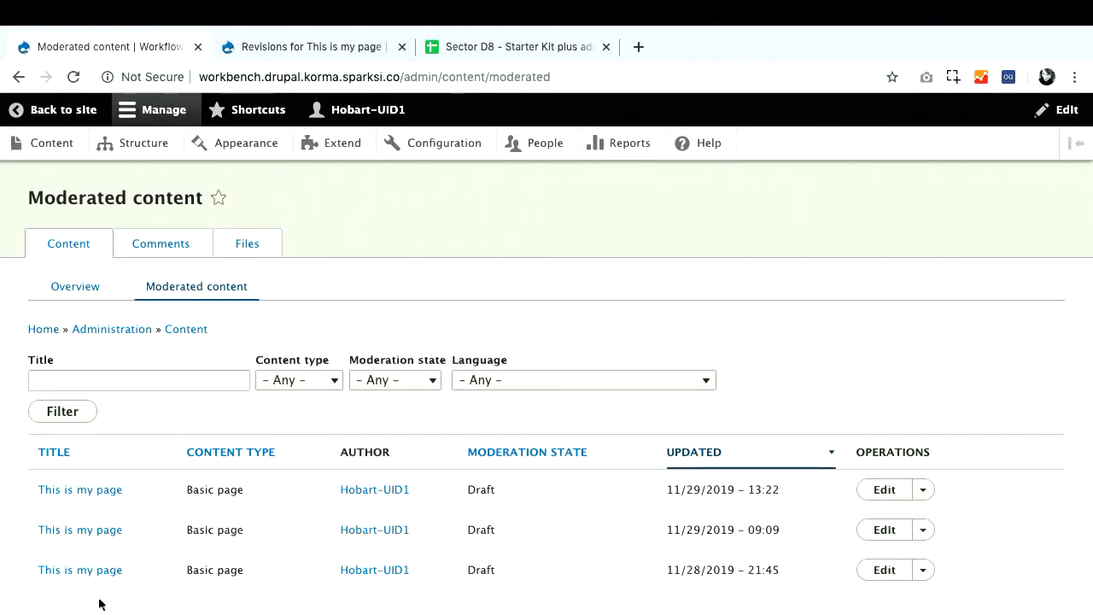
- Switch to the Sector site and compare the My edits and Needs review displays in its content administration
key("ctrl+Left")
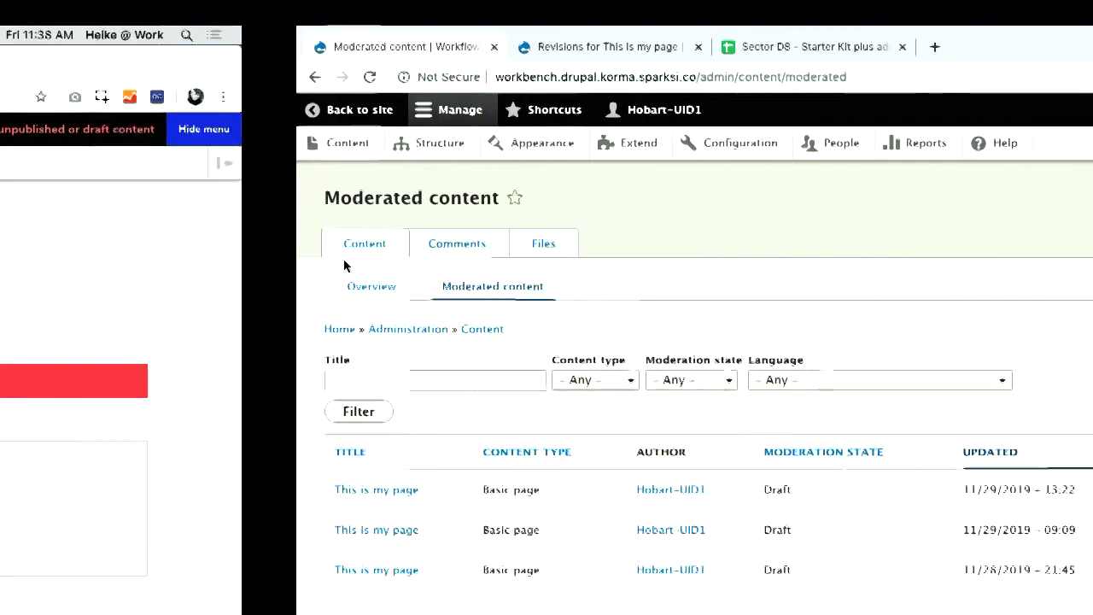
scroll(343, 258, "up", 5)
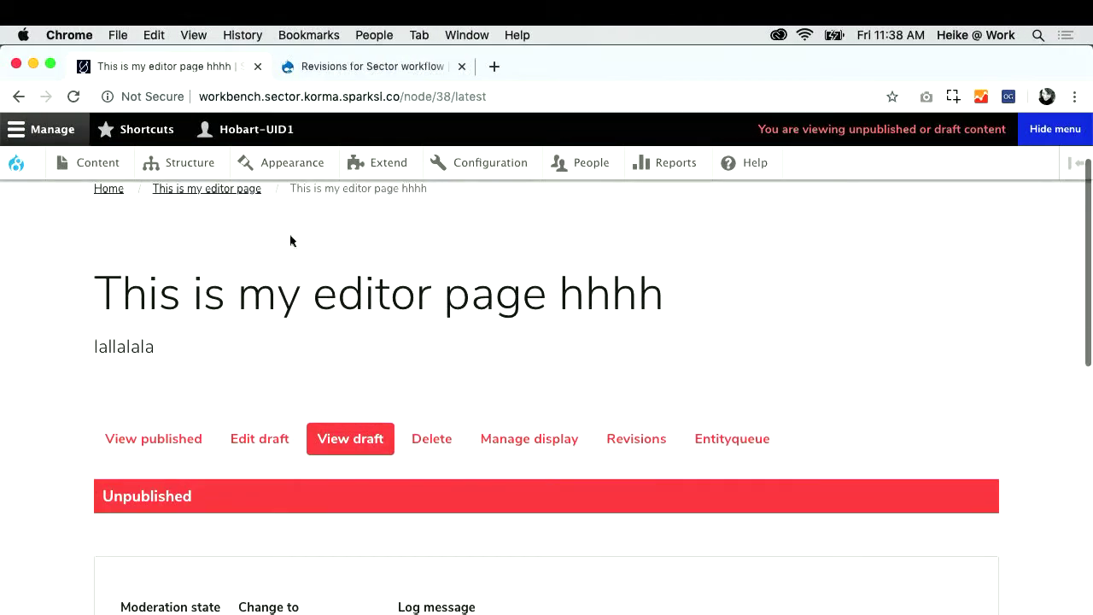
left_click(100, 163)
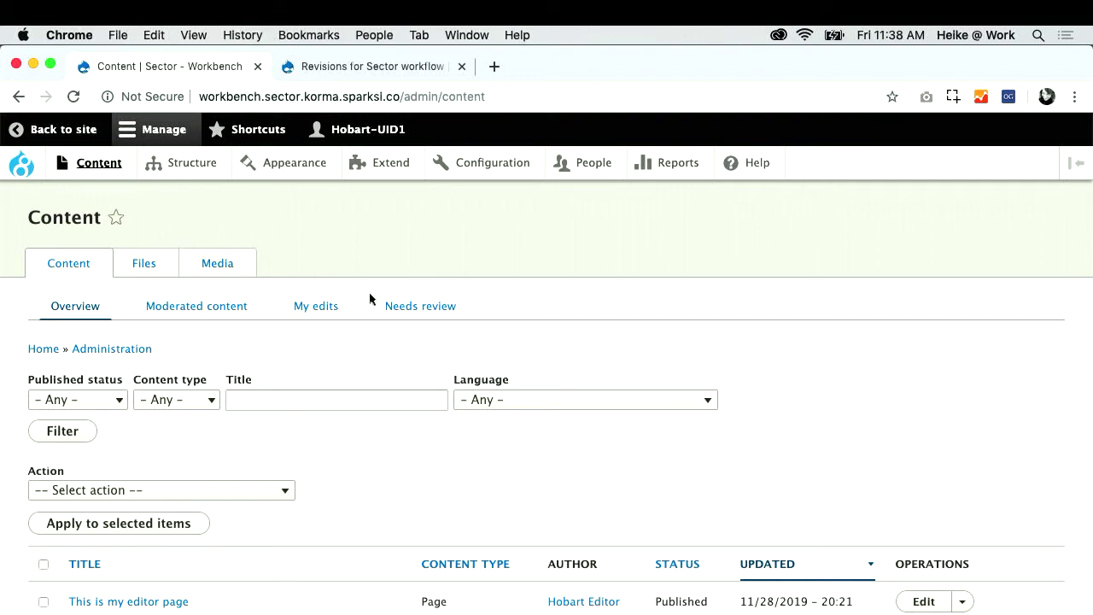
left_click(320, 309)
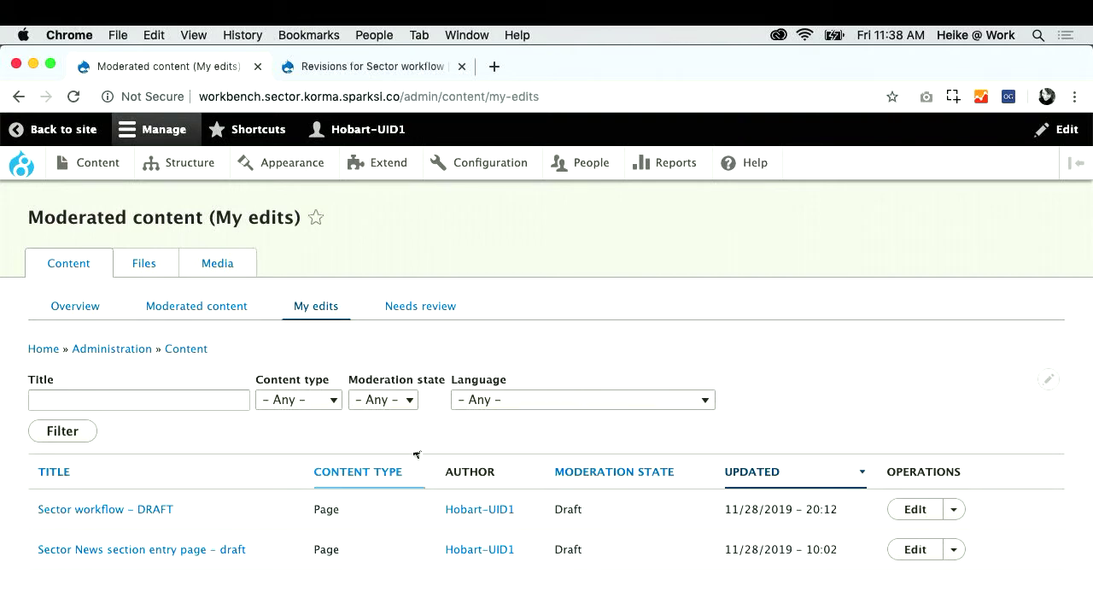
left_click(446, 317)
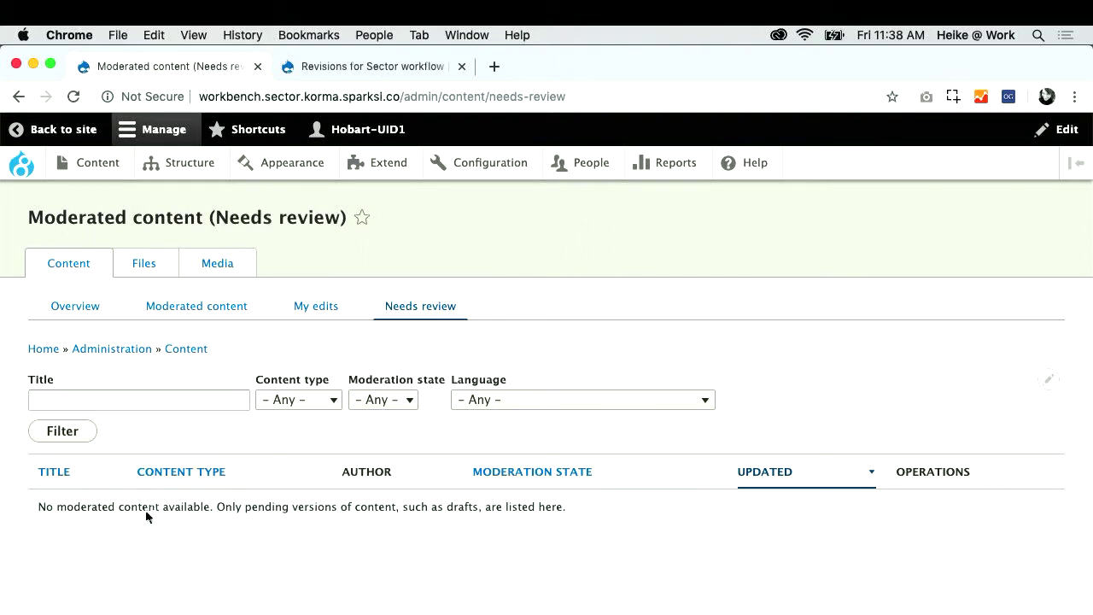
left_click(314, 310)
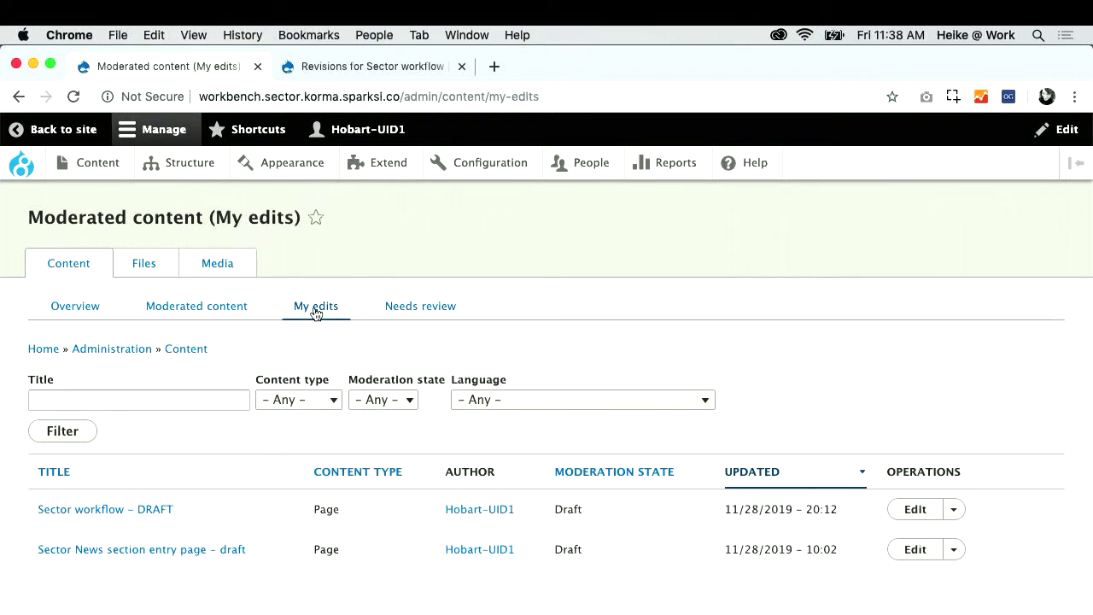
left_click(419, 314)
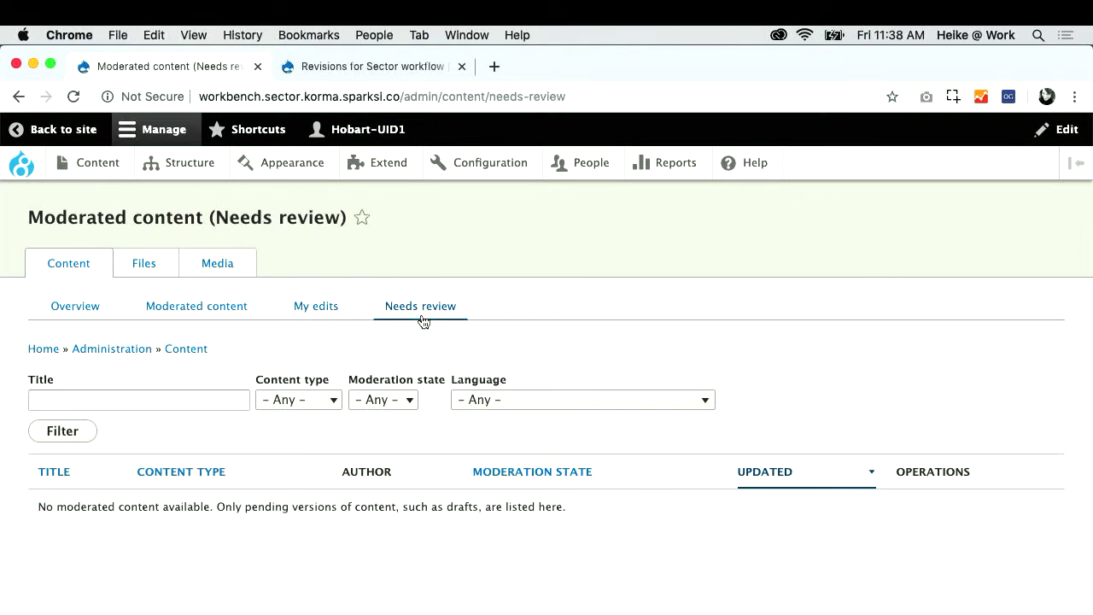
- Return to the slide presentation and show the "Workflow extras. Revision form" slide
key("ctrl+Right")
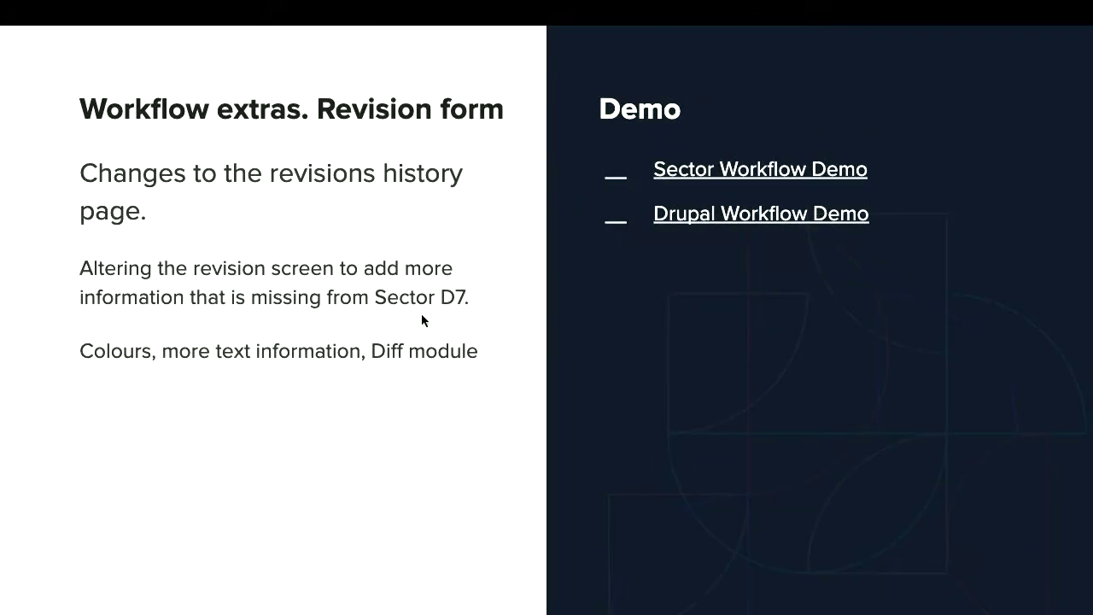
key("Right")
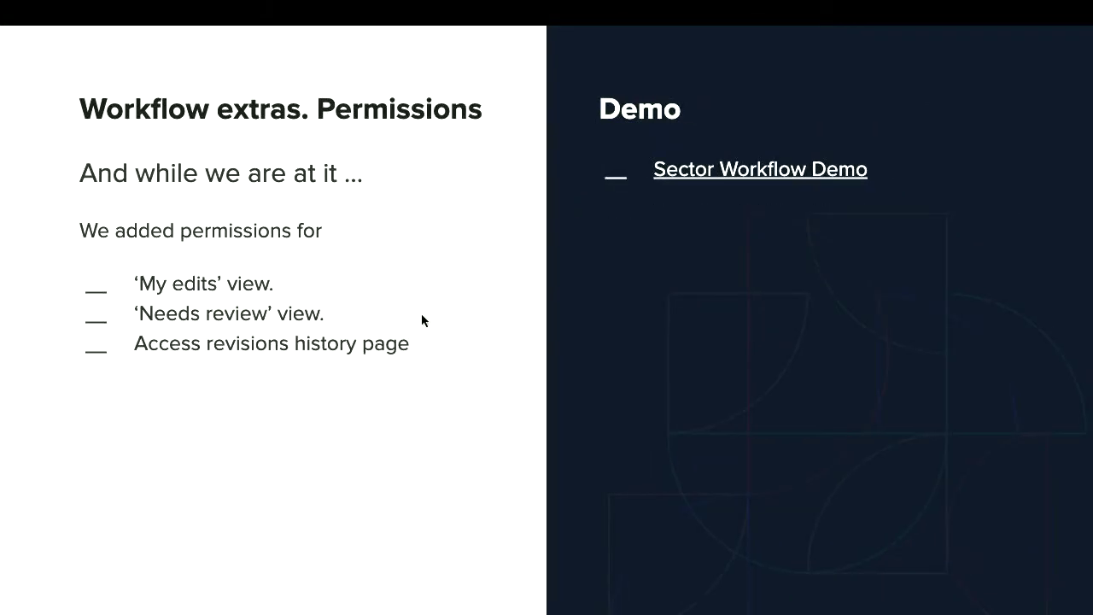
key("Left")
key("Left")
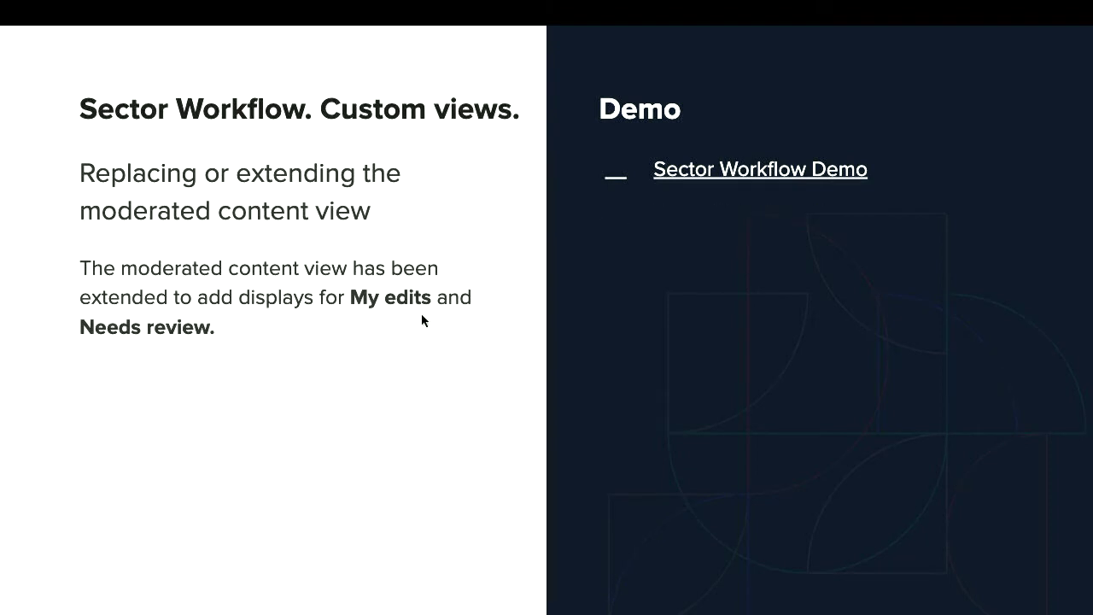
key("Right")
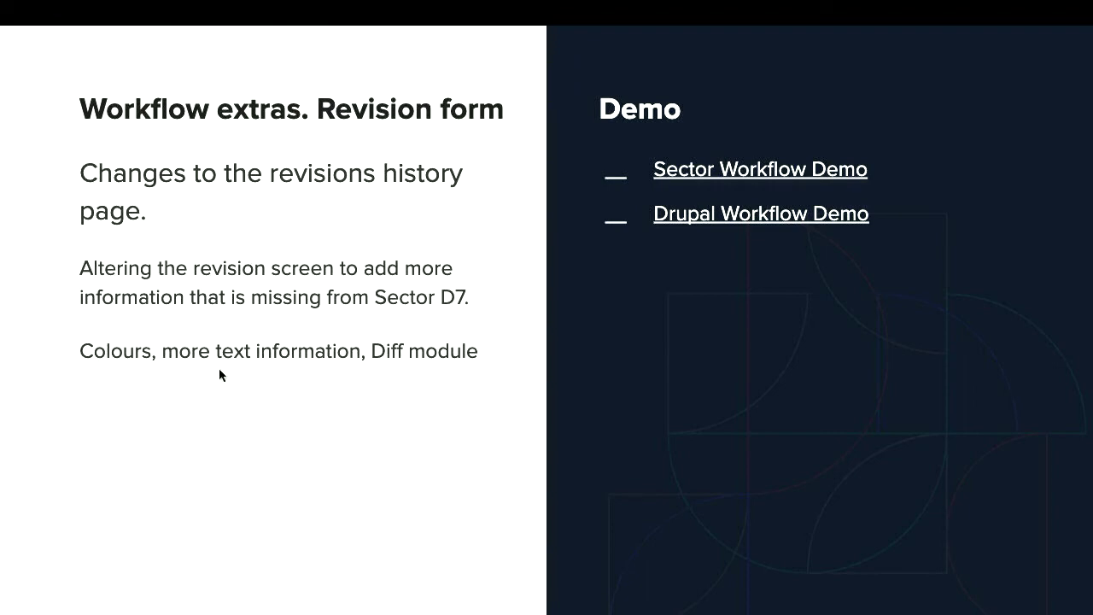
- Compare the plain Drupal revisions page for "This is my page" with the Sector site's revisions page for "Sector workflow"
key("ctrl+Left")
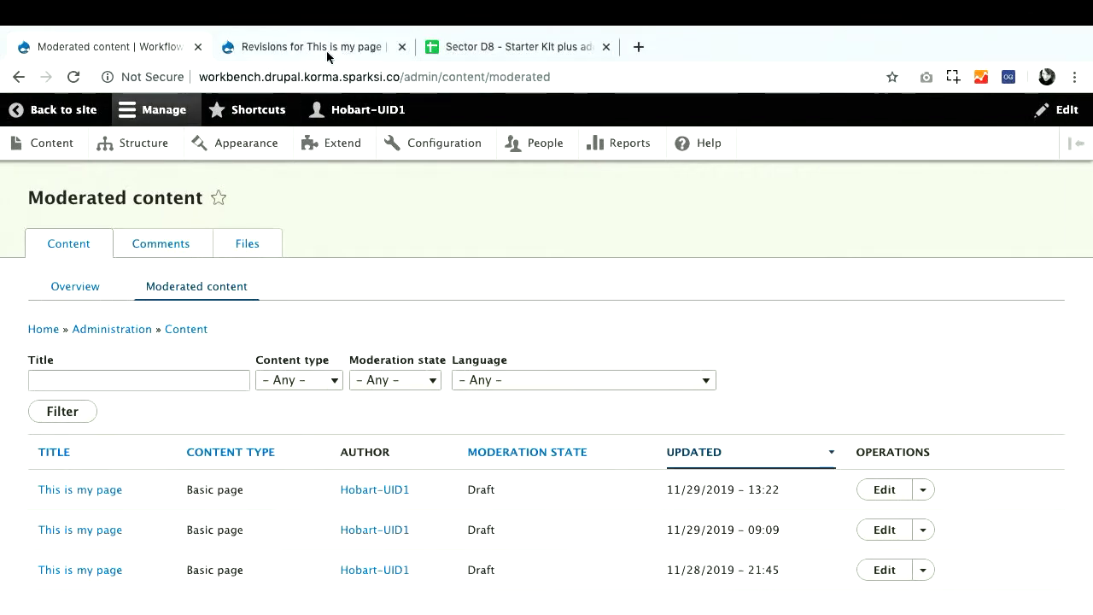
left_click(326, 50)
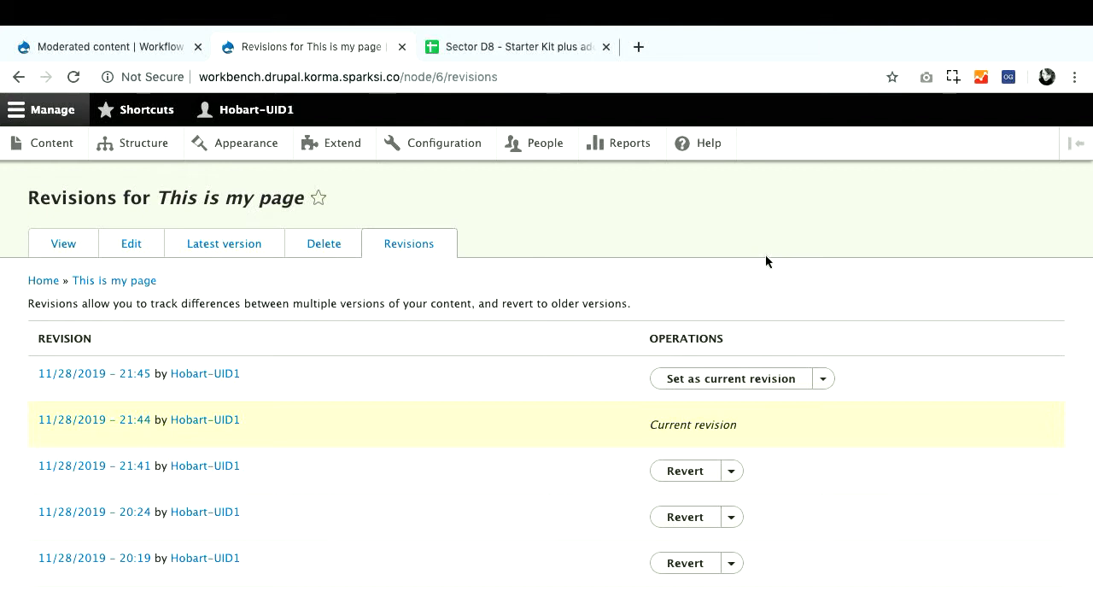
key("ctrl+Left")
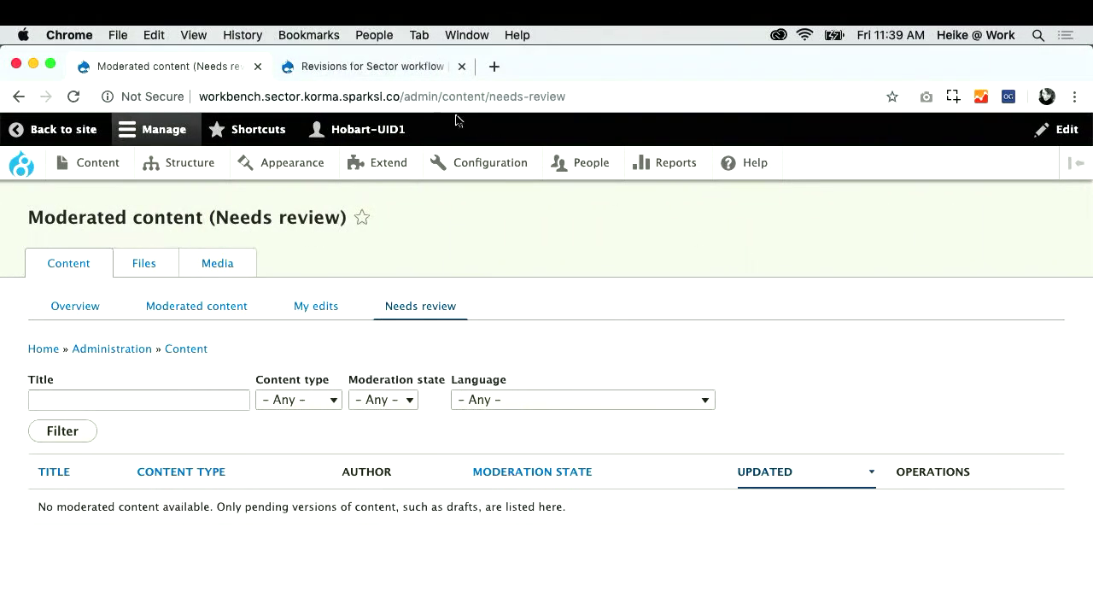
left_click(399, 66)
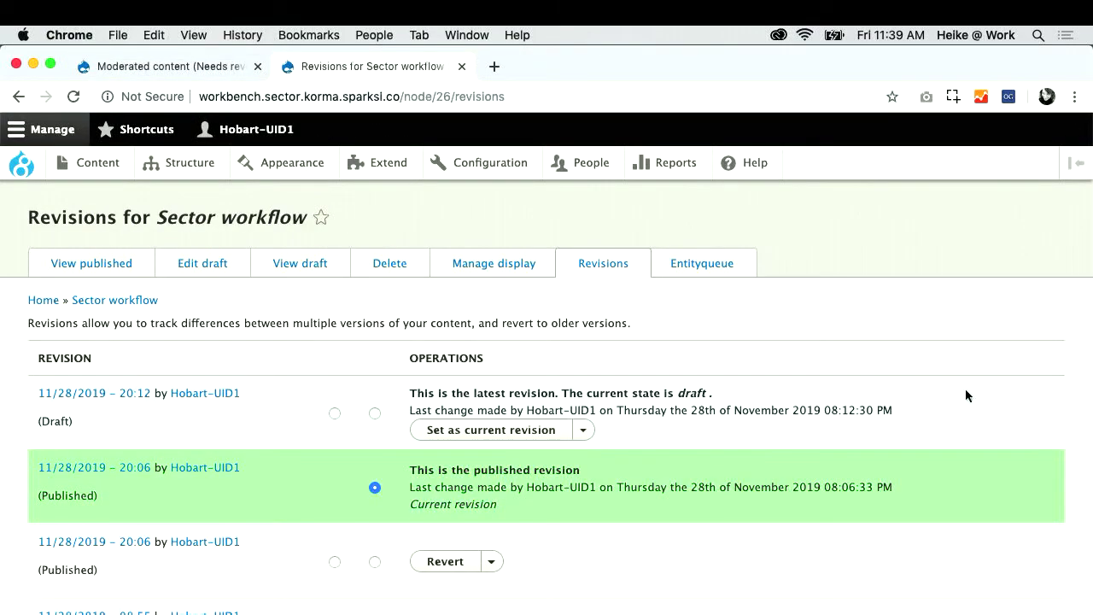
scroll(966, 395, "down", 2)
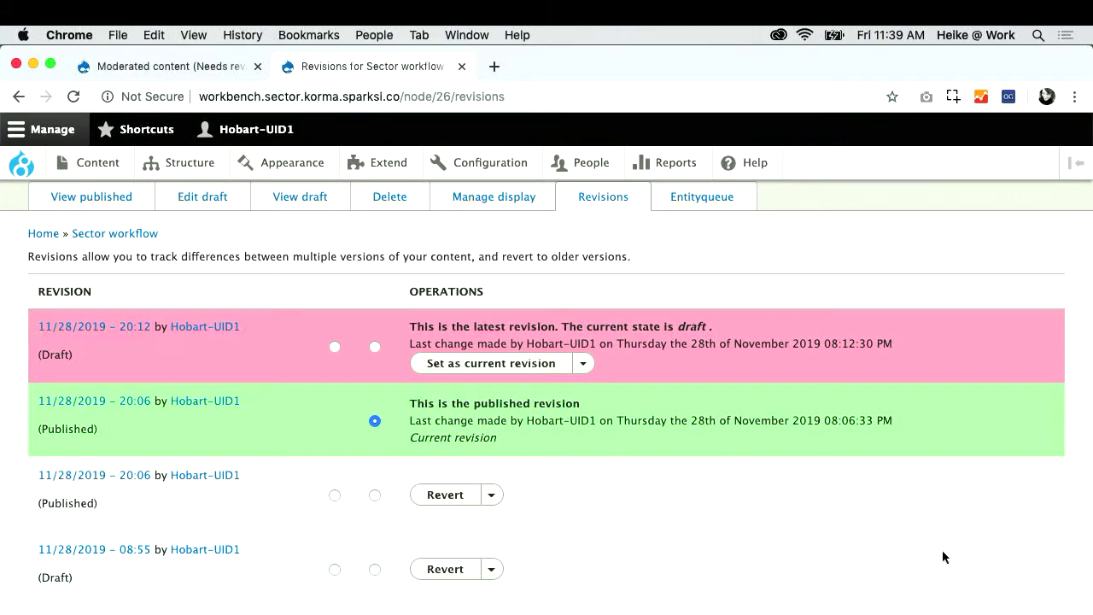
scroll(943, 557, "down", 3)
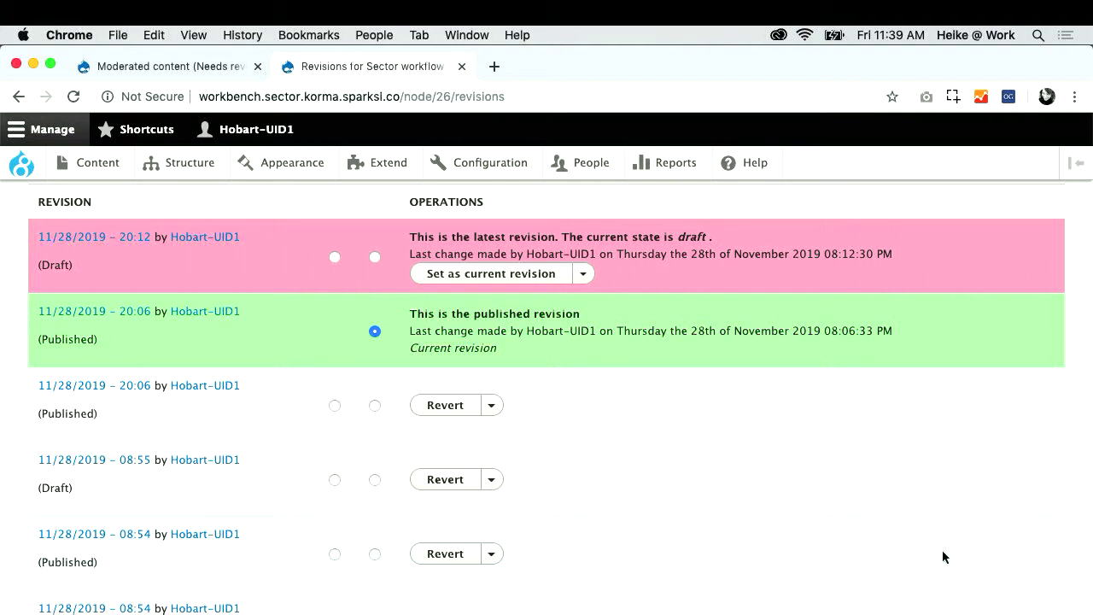
- Compare the 20:12 draft of "Sector workflow" with its published revision, examine the changes page, and return to the revisions list
left_click(333, 258)
scroll(750, 500, "down", 10)
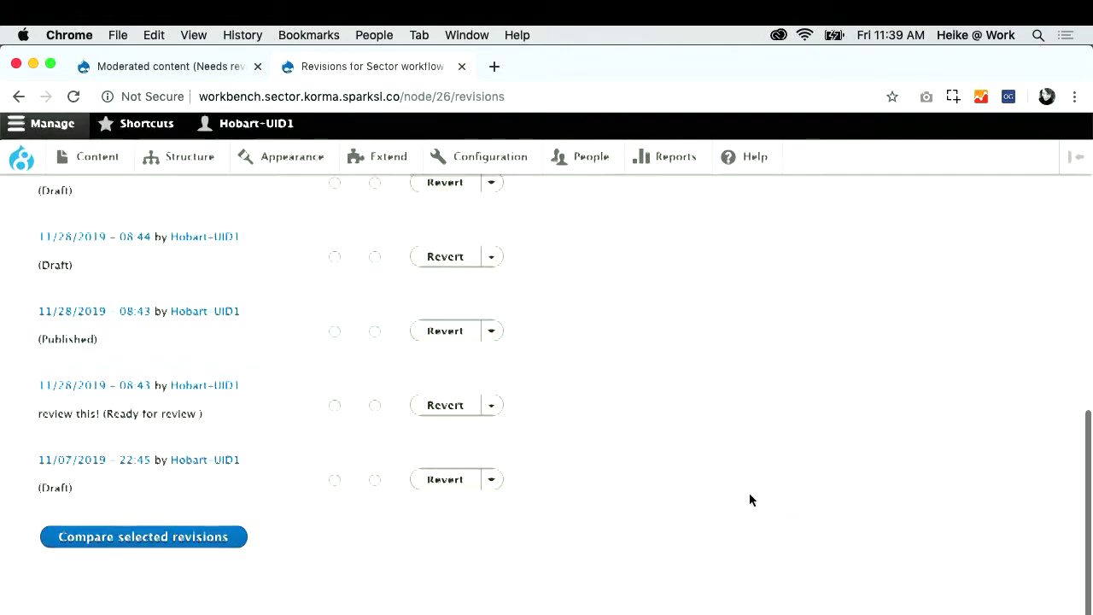
left_click(178, 543)
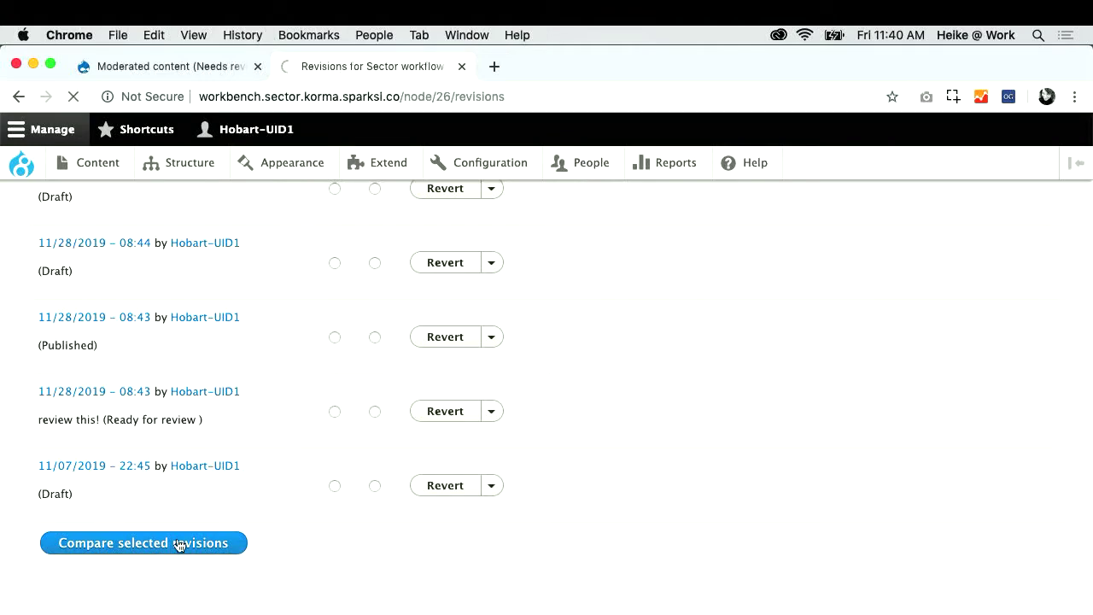
scroll(326, 498, "down", 5)
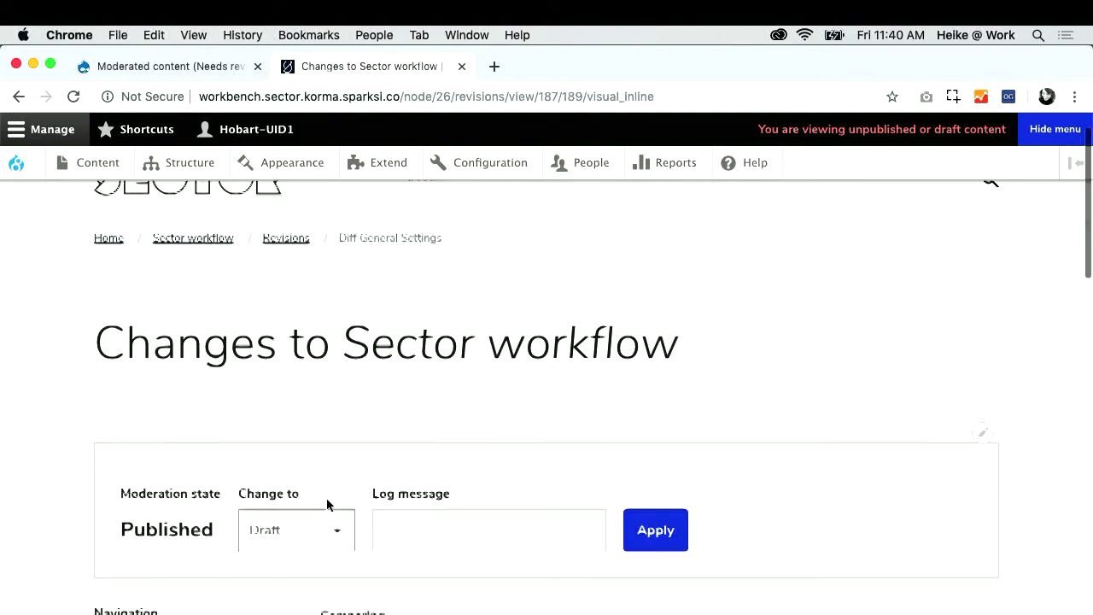
scroll(326, 498, "down", 3)
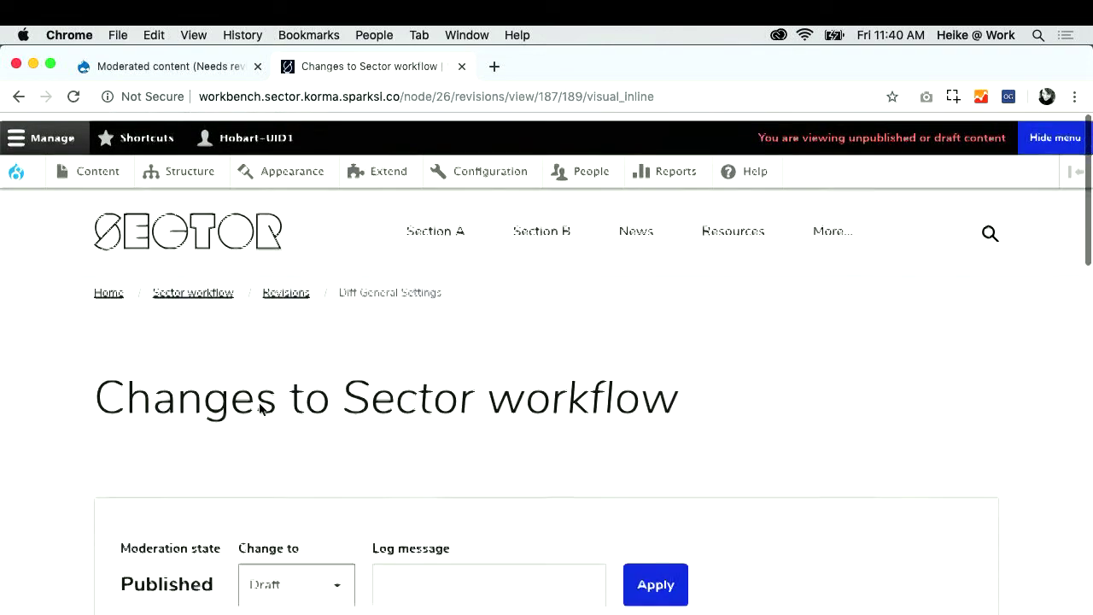
left_click(20, 98)
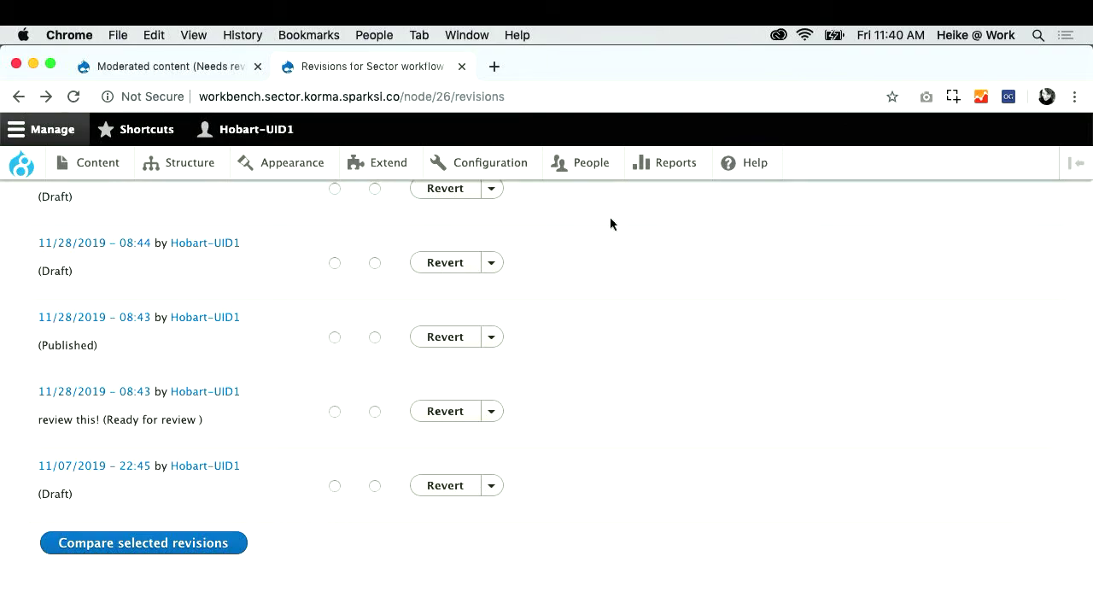
scroll(610, 222, "up", 5)
scroll(610, 224, "up", 3)
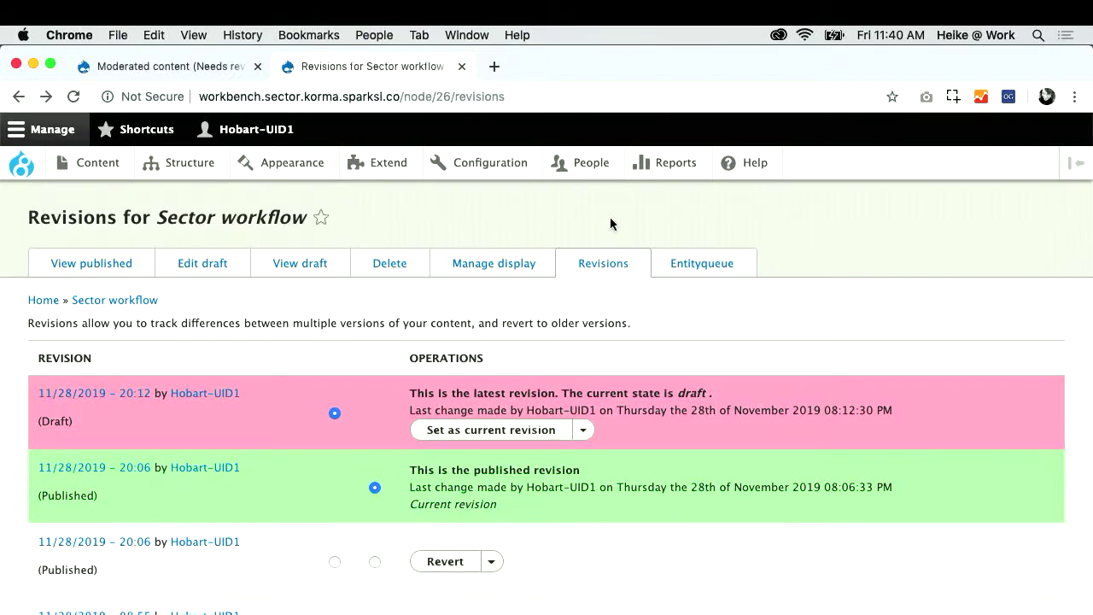
- Return to the slide presentation and advance it to the "Sector Workflow. Labels." slide
key("ctrl+Right")
key("ctrl+Right")
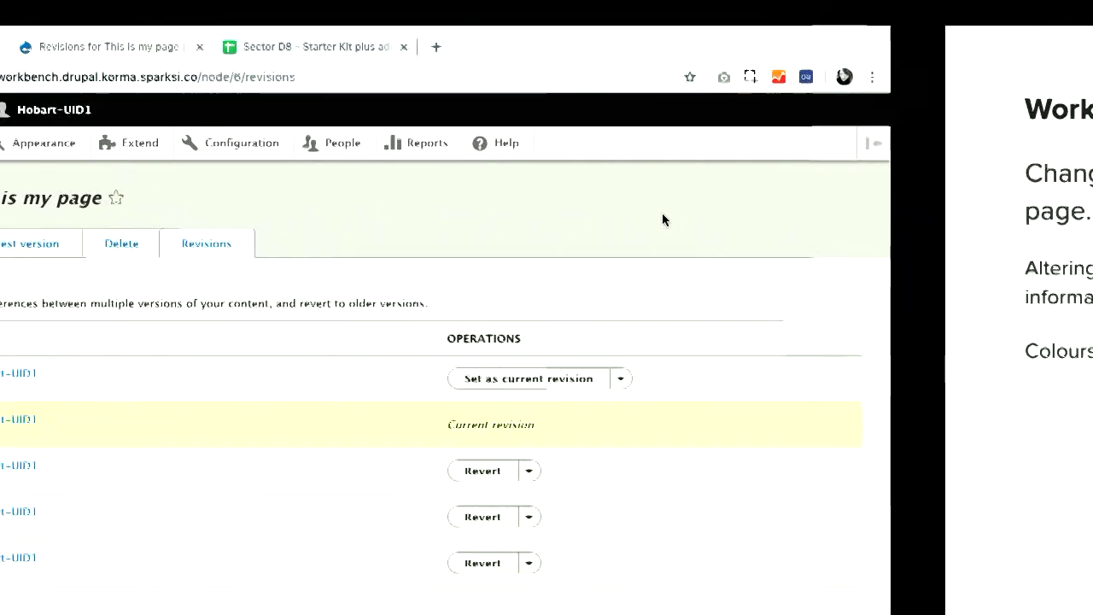
key("Right")
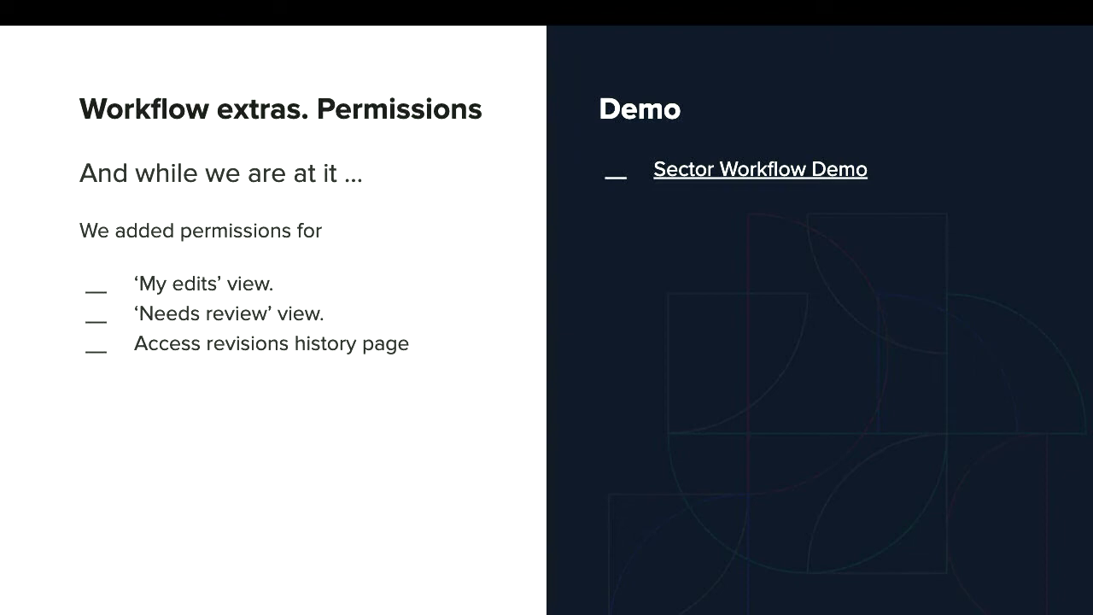
key("Right")
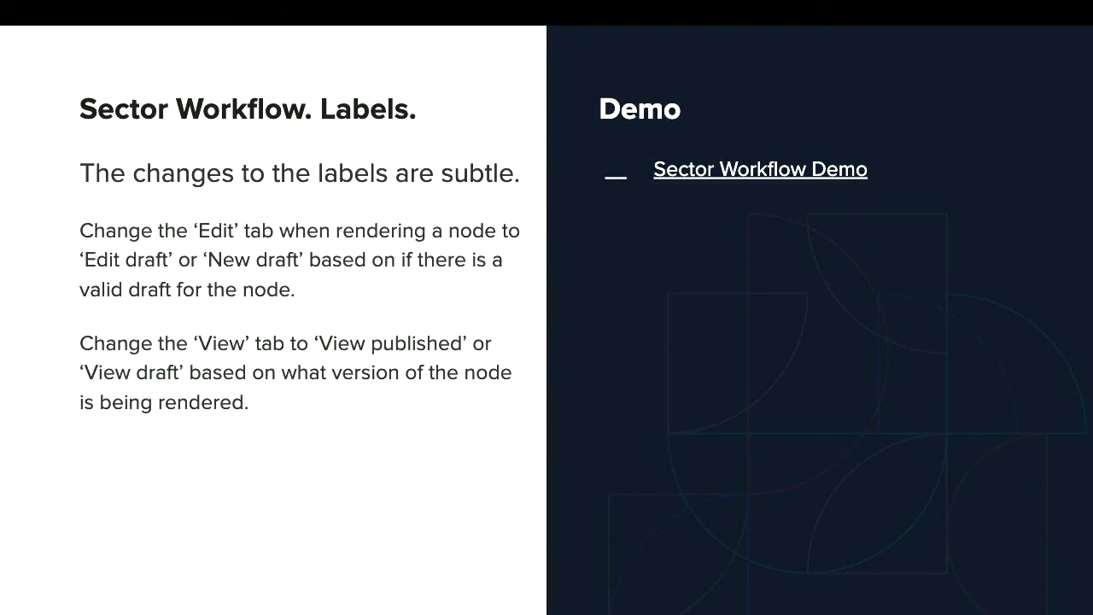
- On the plain Drupal site, view the published "This is my page" and the newest draft in the moderated content listing
key("ctrl+Left")
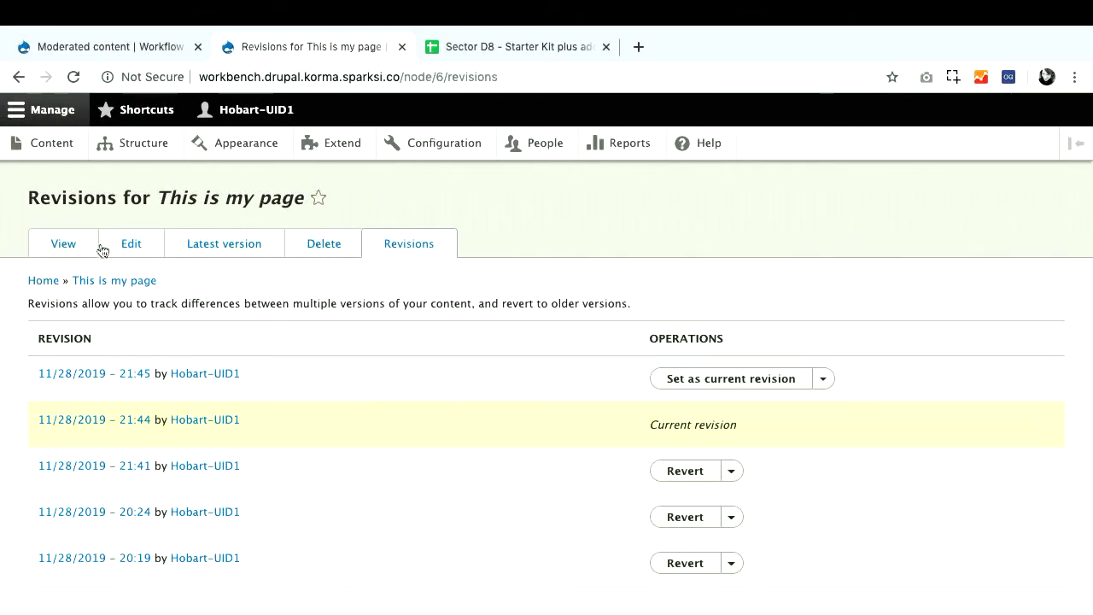
left_click(62, 244)
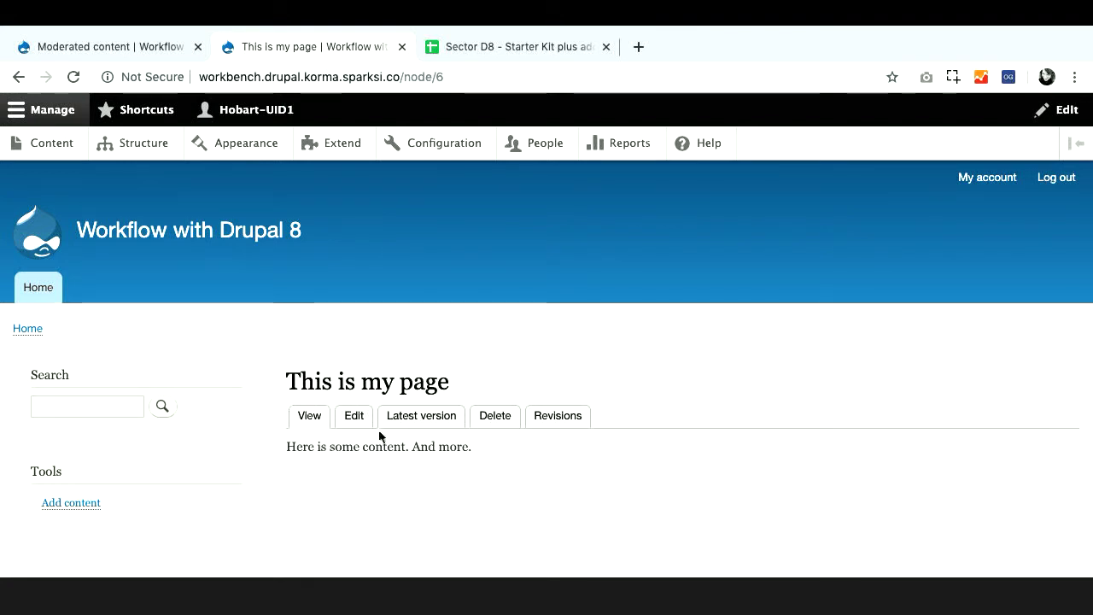
left_click(144, 46)
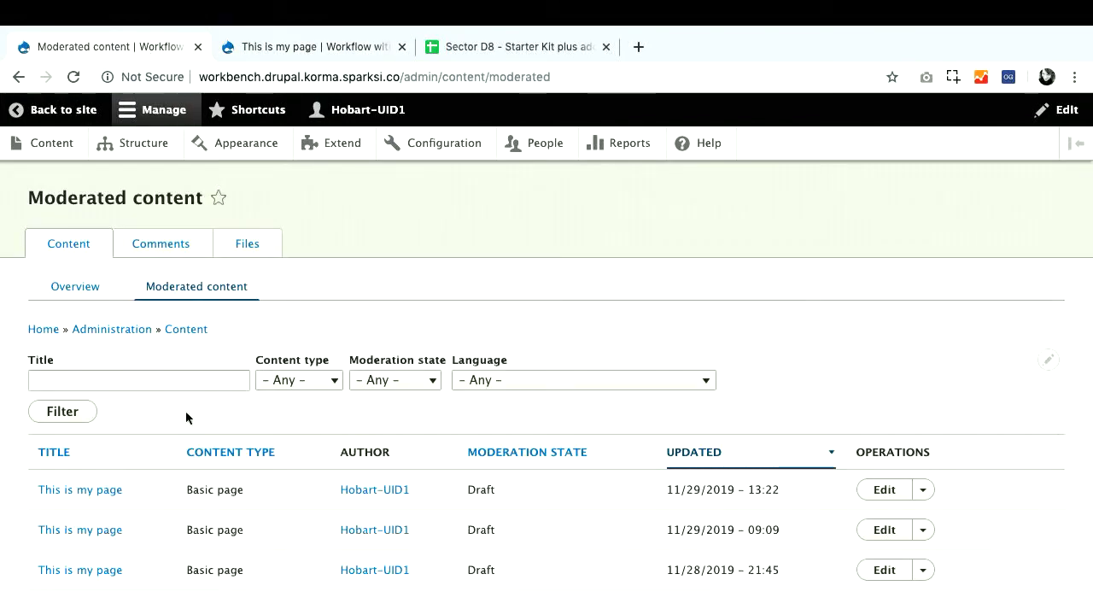
left_click(98, 492)
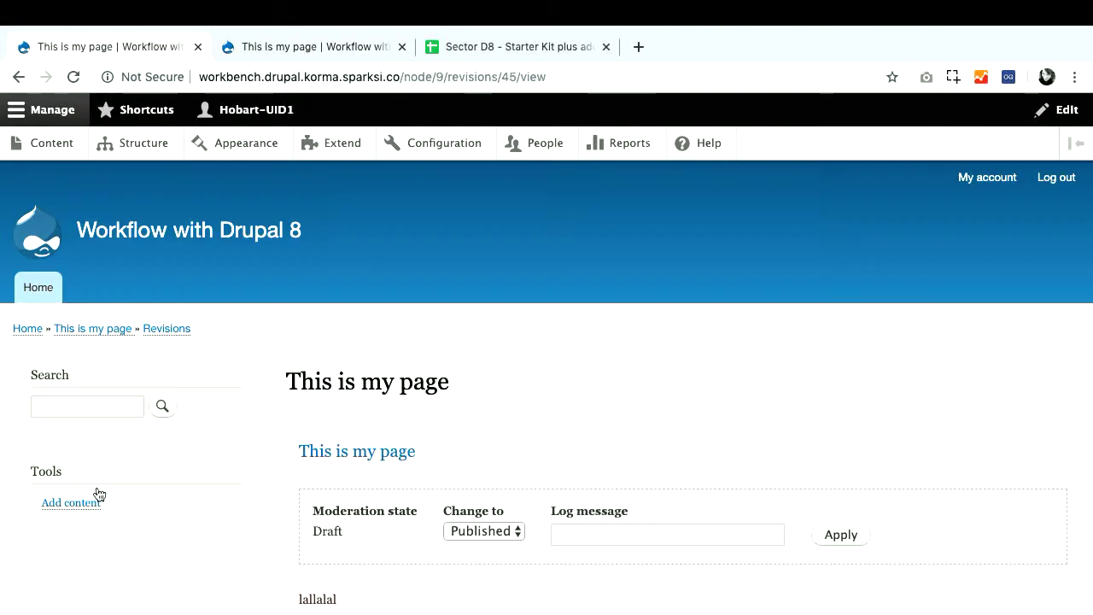
- On the Sector site, open "Sector workflow – DRAFT" from My edits, check its edit form, and view the published version
key("ctrl+Left")
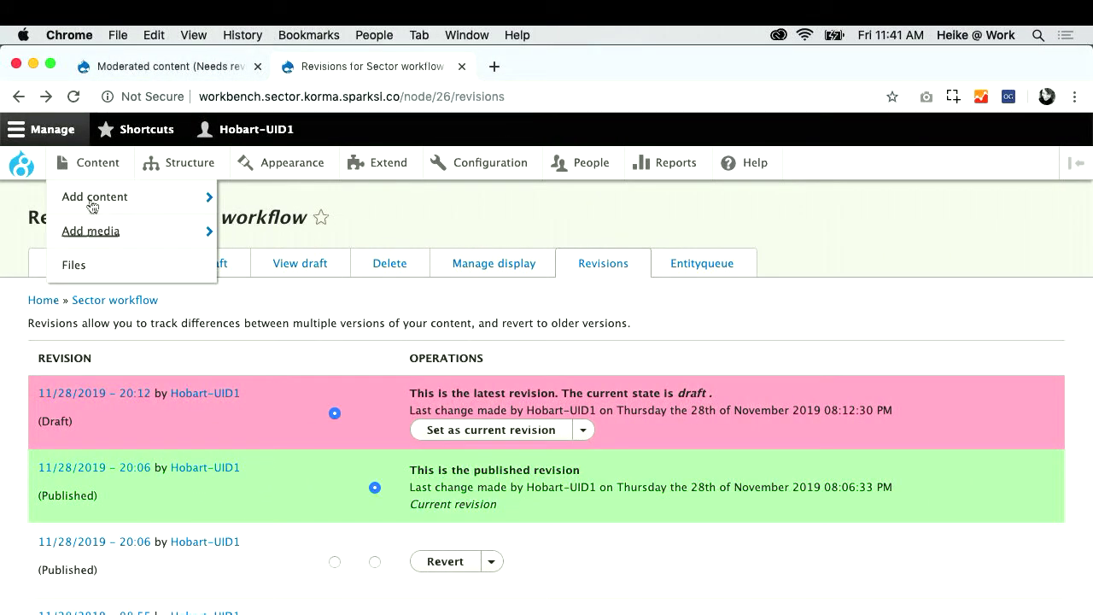
left_click(89, 170)
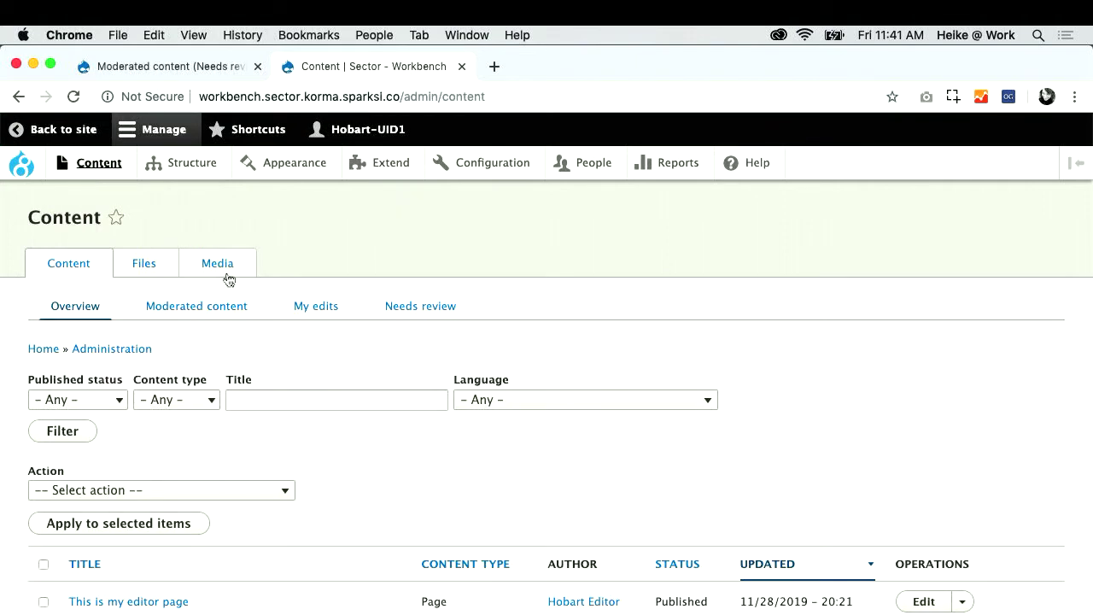
left_click(332, 307)
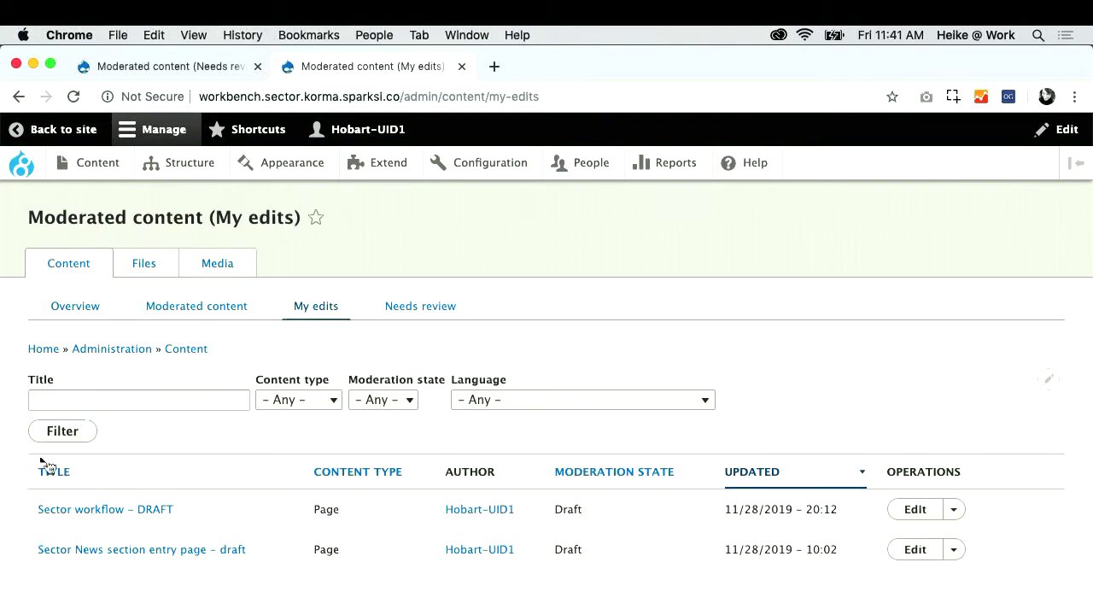
left_click(109, 512)
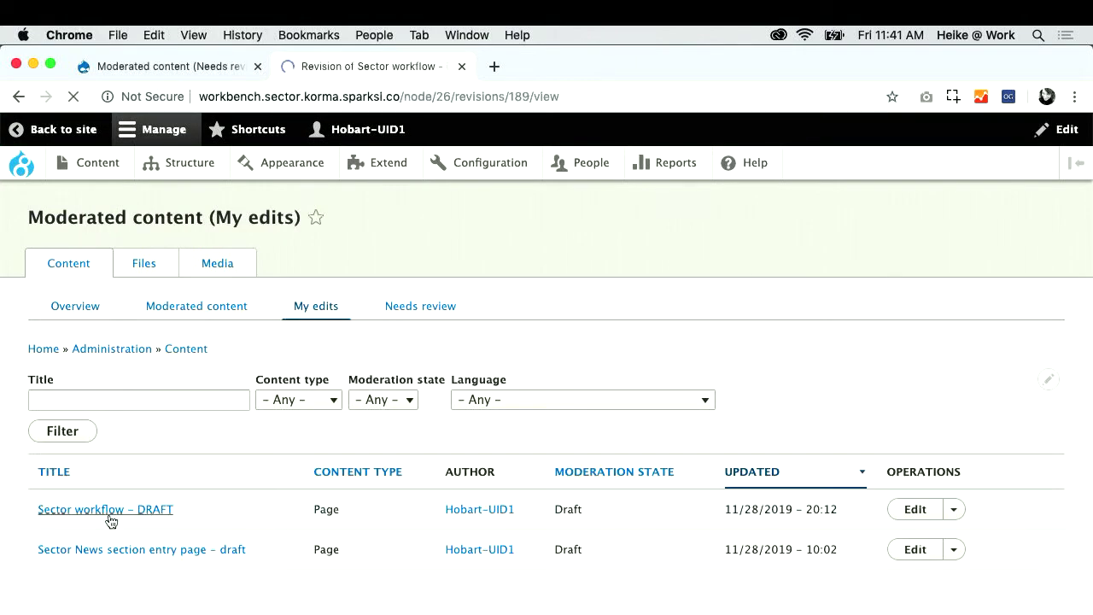
left_click(19, 97)
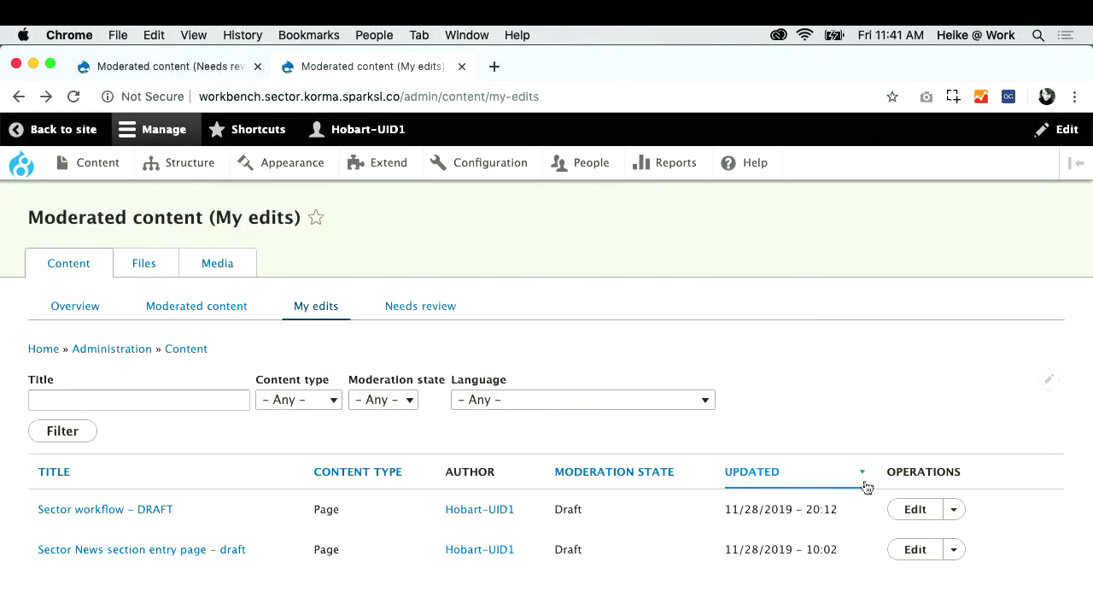
left_click(914, 511)
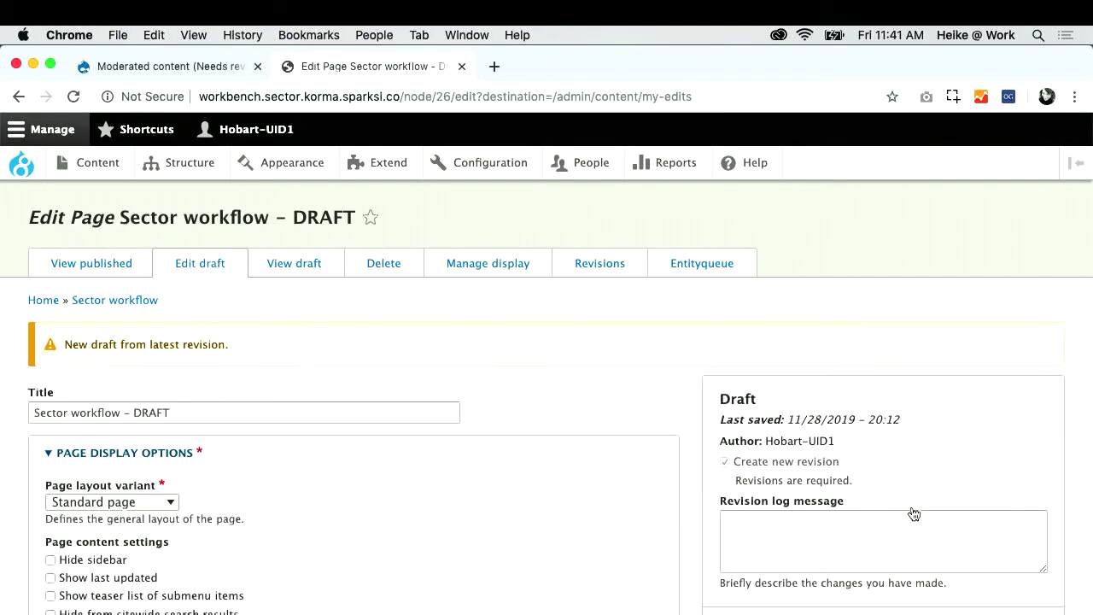
left_click(73, 264)
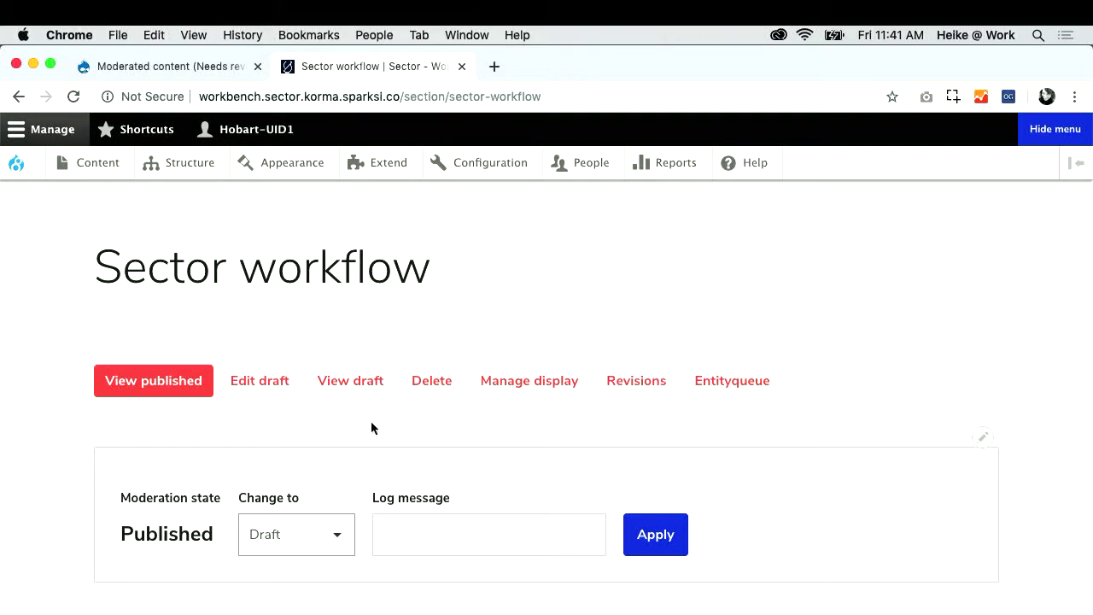
- Return to the slide presentation and advance it to the "Workflow extras. Node form" slide
key("ctrl+Right")
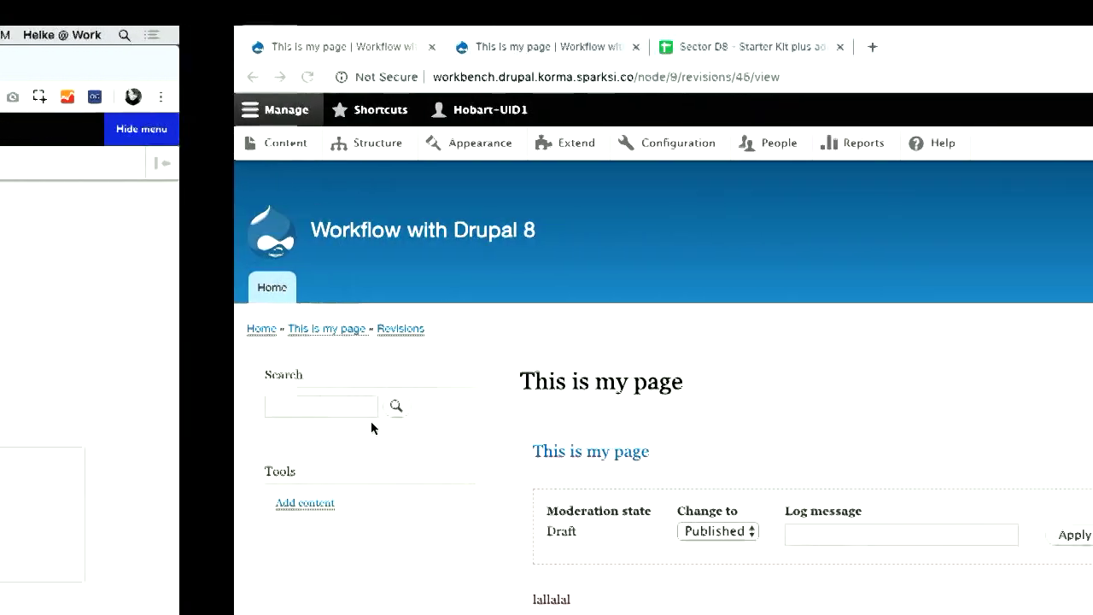
key("ctrl+Right")
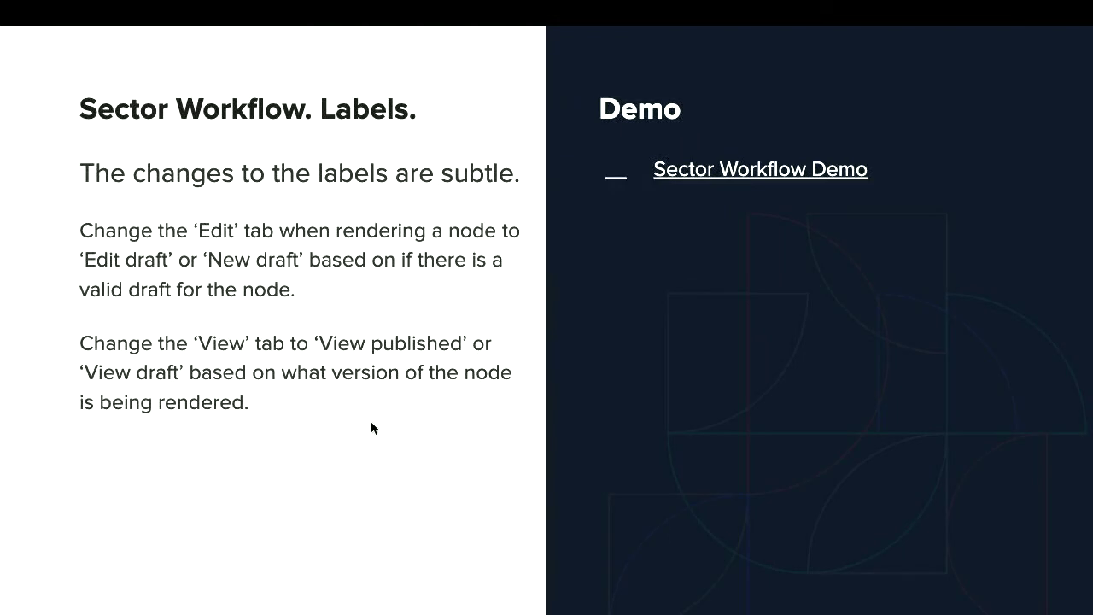
key("Right")
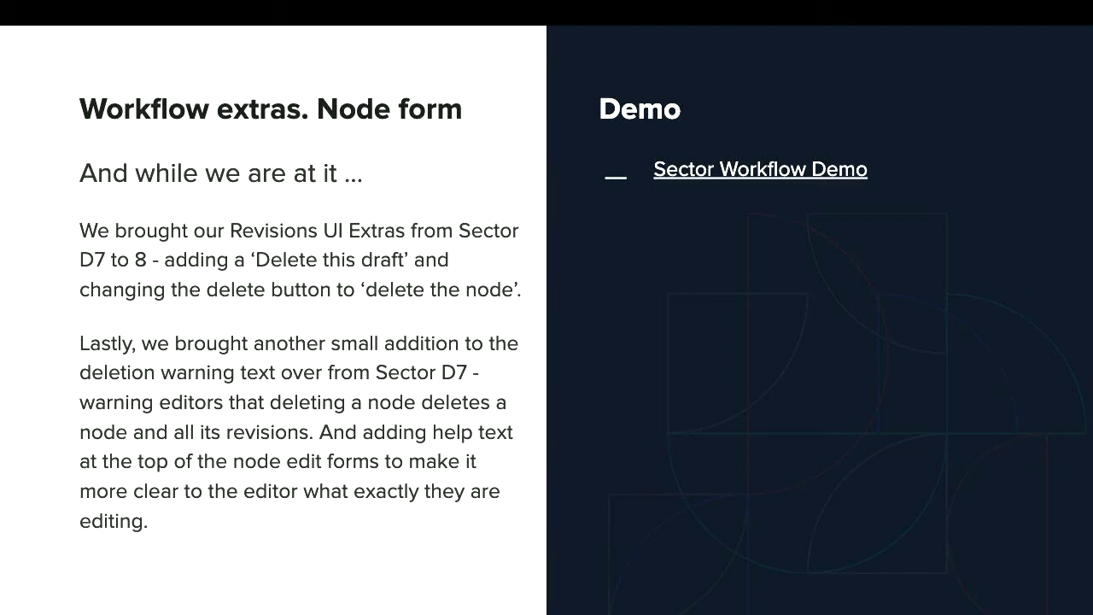
- On the plain Drupal site, open "This is my page" for editing and delete it from its edit form
key("ctrl+Left")
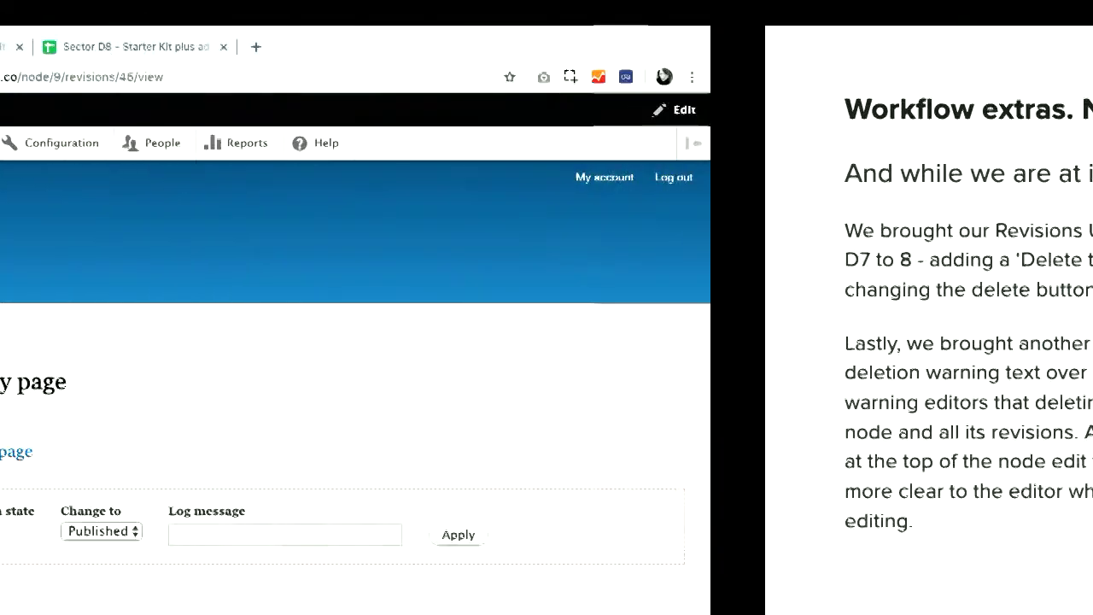
scroll(458, 353, "down", 3)
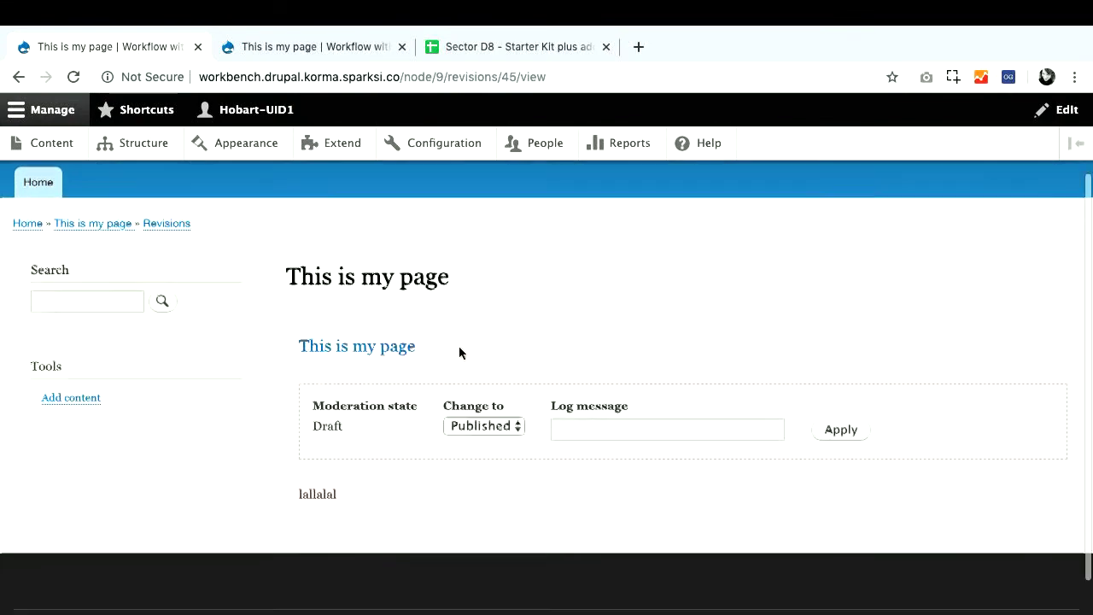
scroll(459, 352, "up", 2)
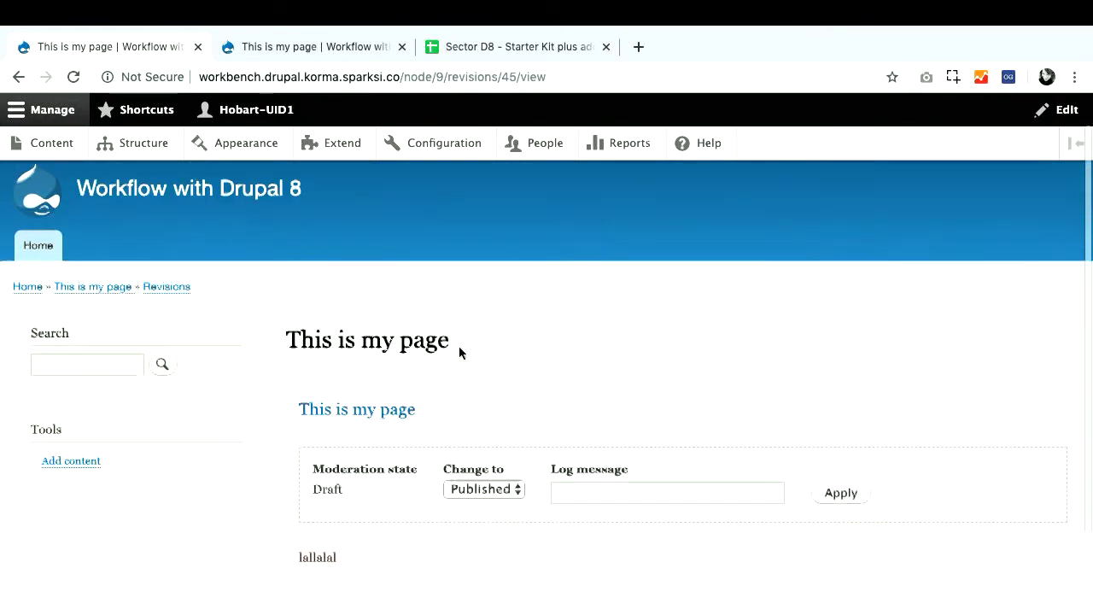
left_click(114, 308)
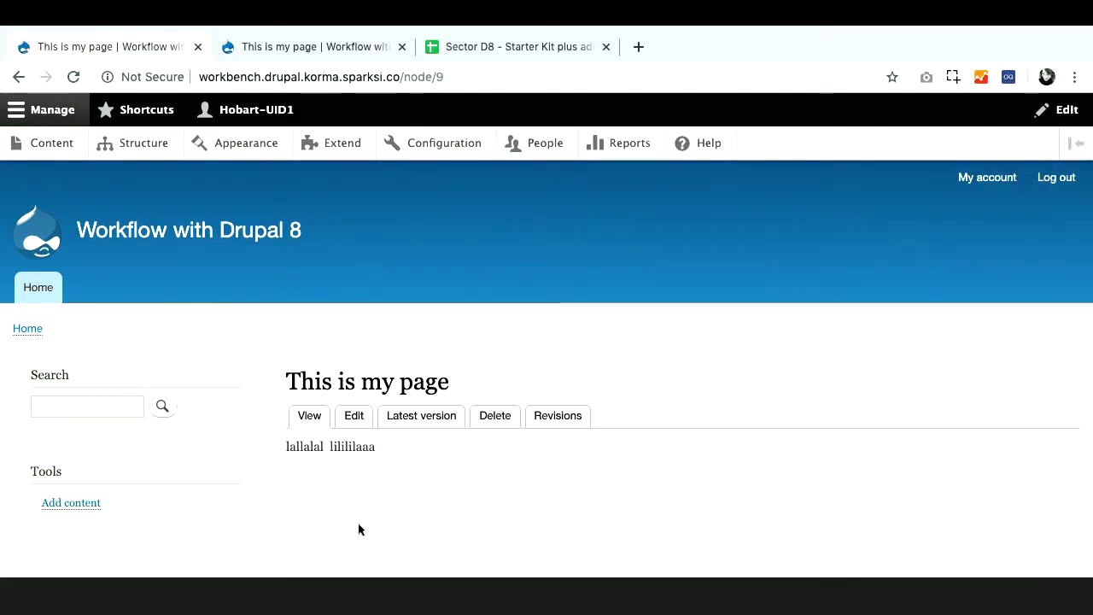
left_click(354, 417)
scroll(357, 422, "down", 5)
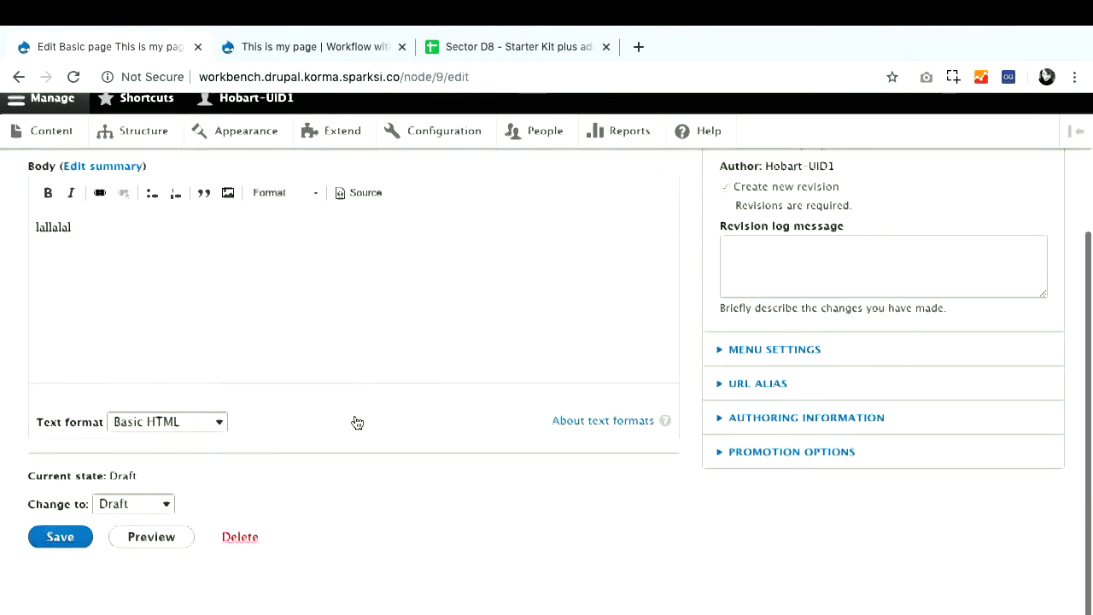
left_click(249, 550)
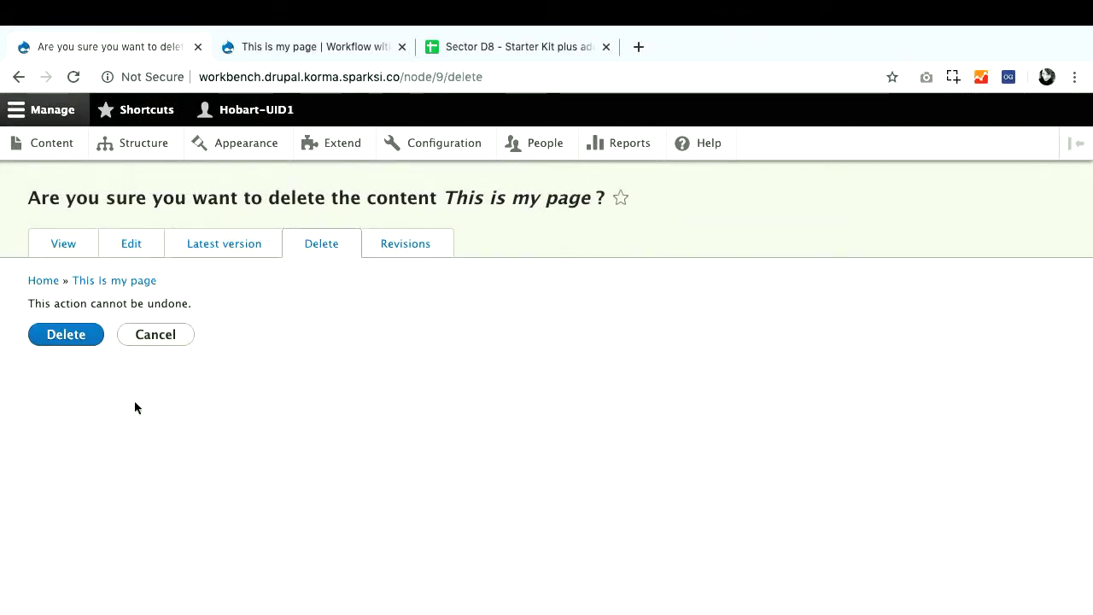
left_click(67, 339)
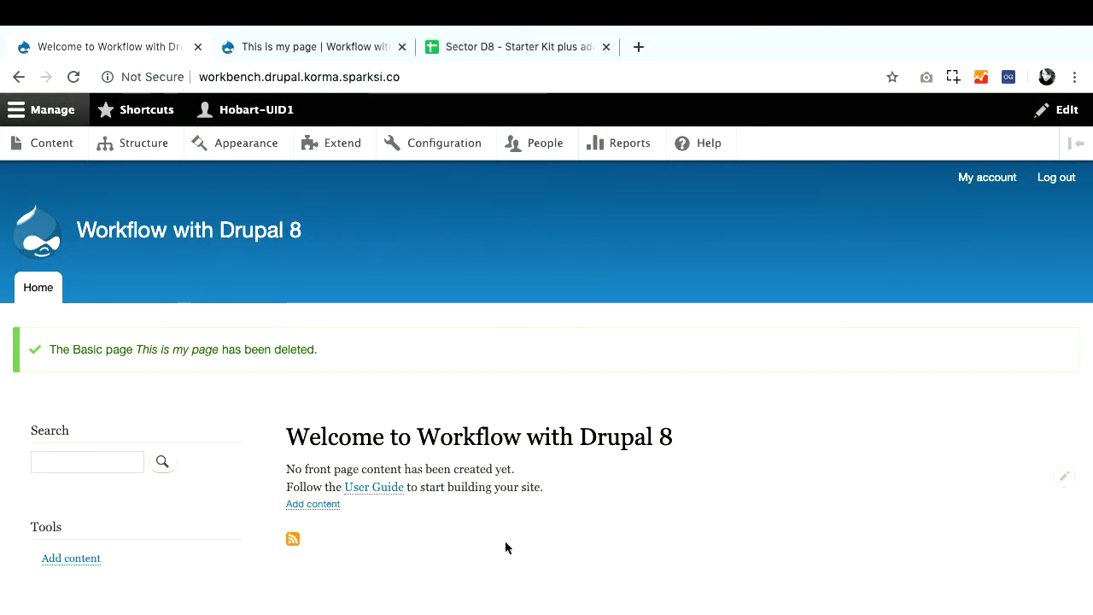
- On the Sector site, examine the delete options in the "Sector workflow" draft's edit form and open the node deletion page
key("ctrl+Left")
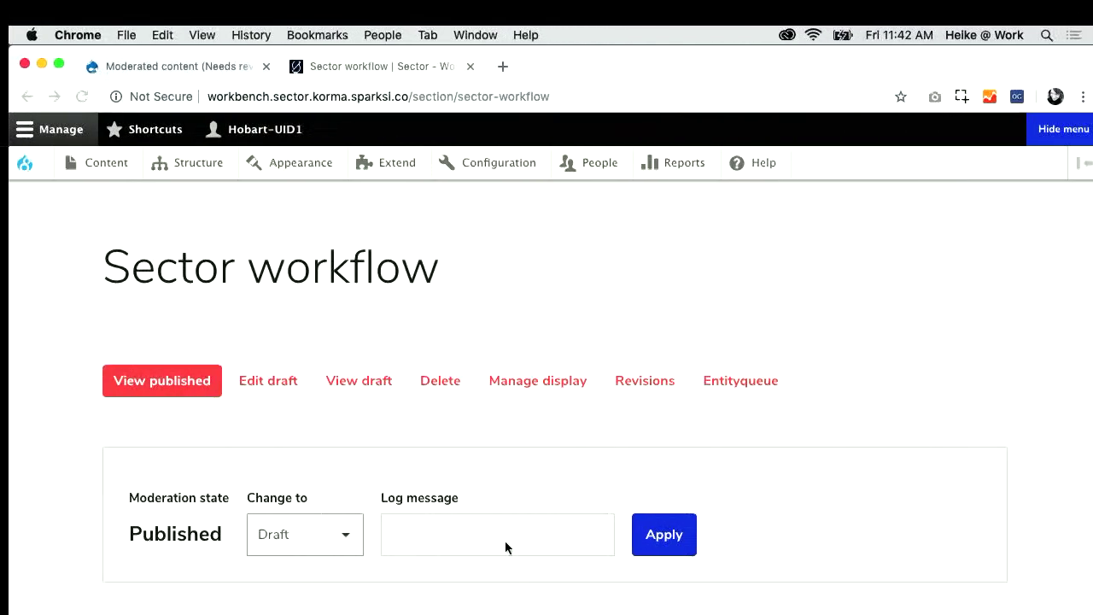
left_click(266, 390)
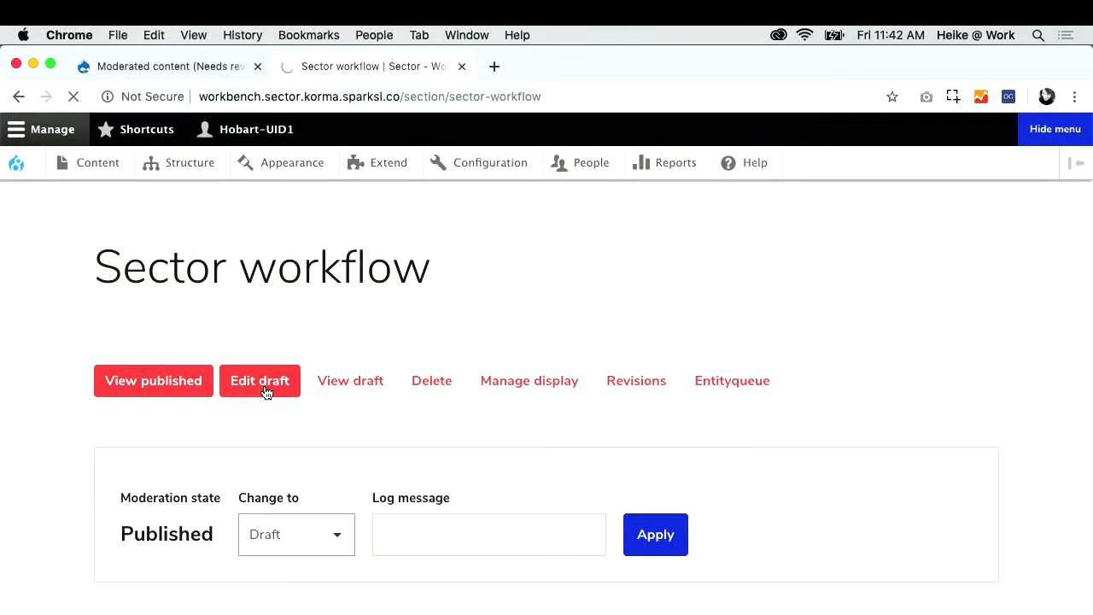
scroll(266, 390, "down", 7)
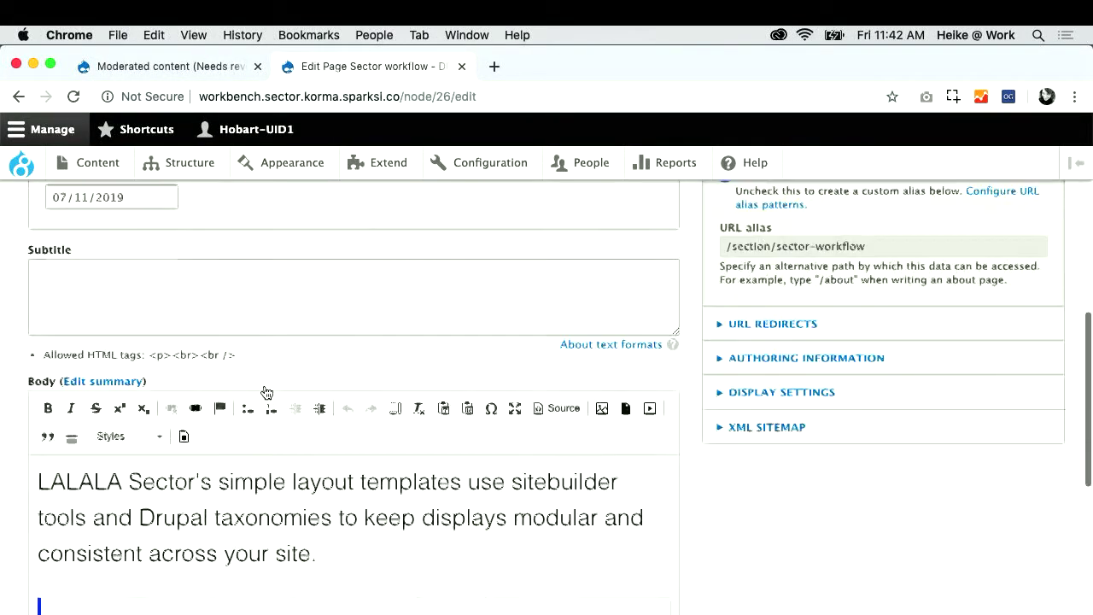
scroll(265, 390, "down", 8)
scroll(887, 529, "down", 1)
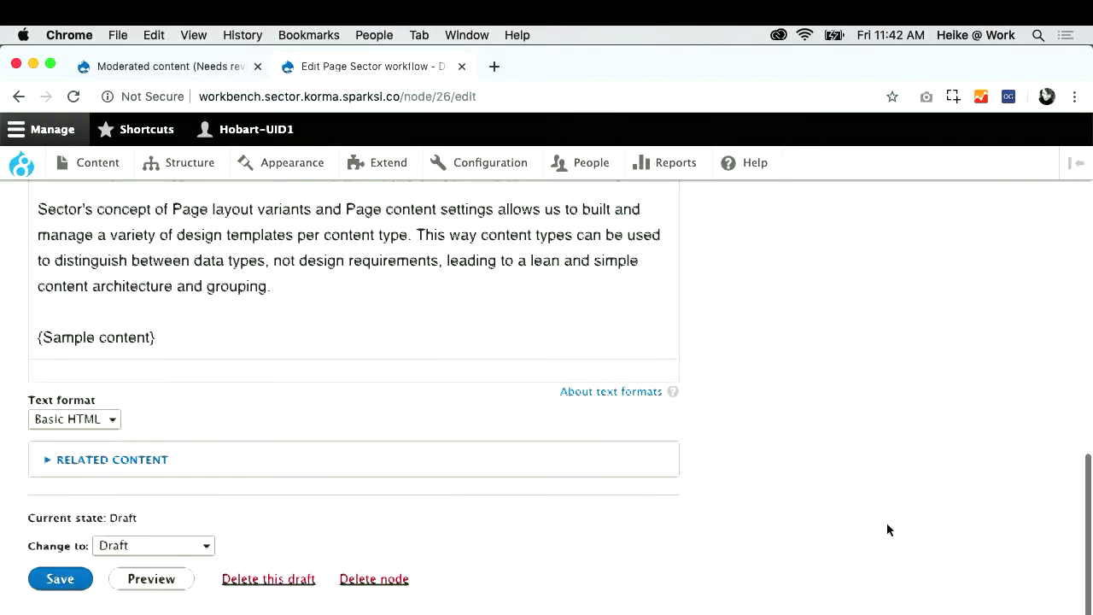
scroll(886, 529, "down", 1)
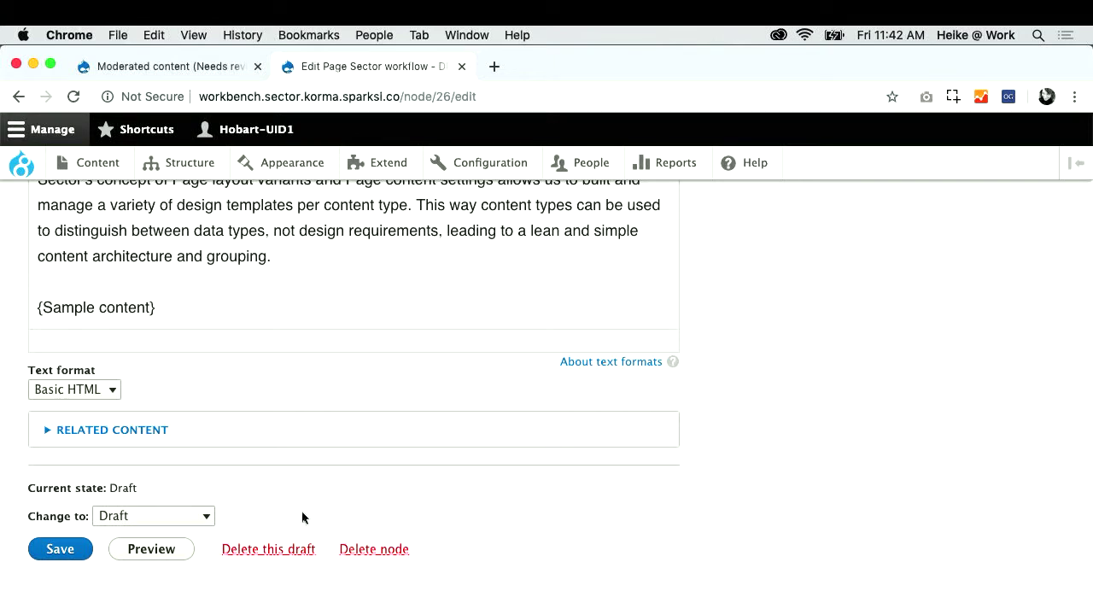
left_click(382, 555)
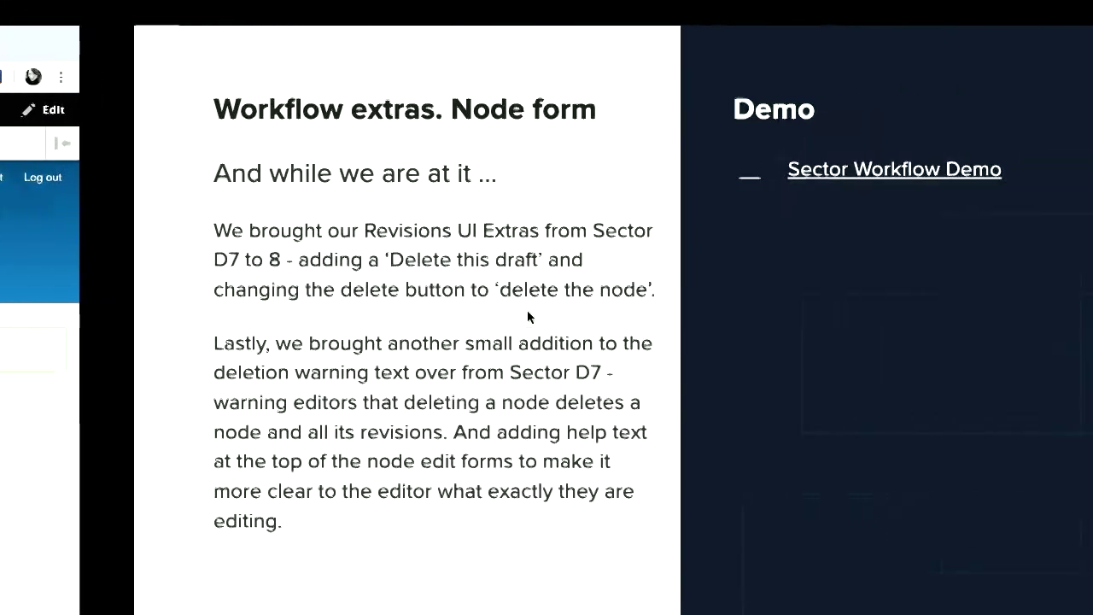
- Advance the slides to the draft-by-default note, and compare the editor and moderator sessions of the Sector site in Opera
key("Right")
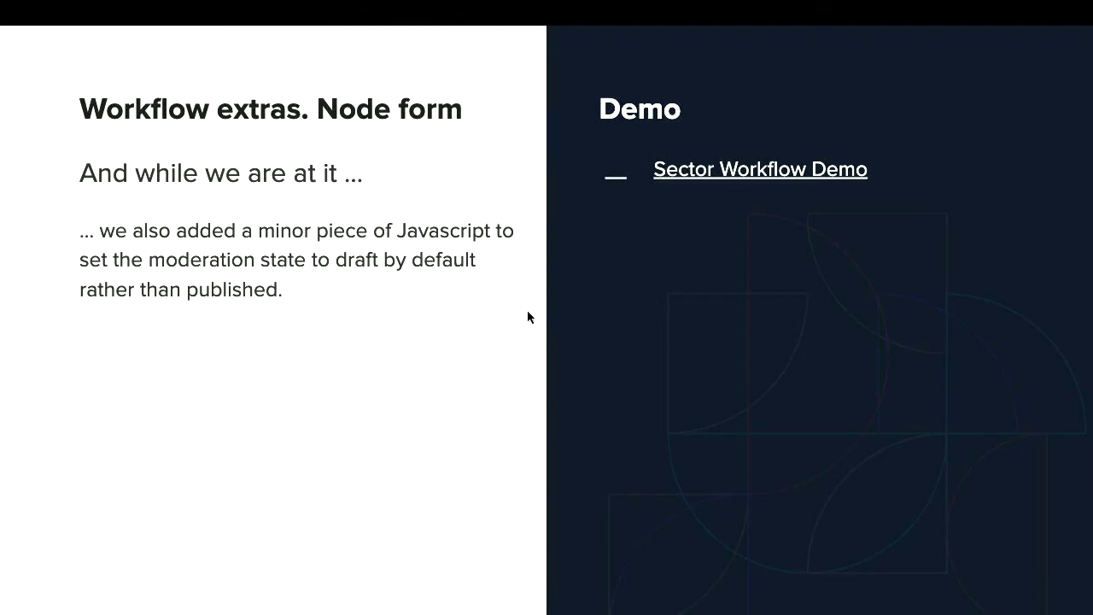
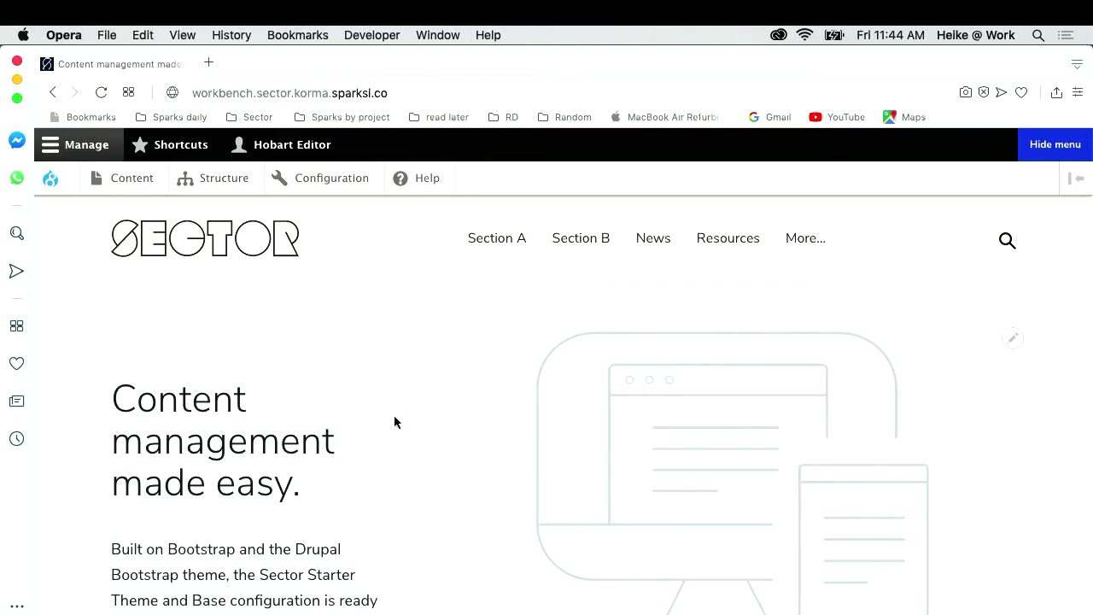
key("ctrl+Right")
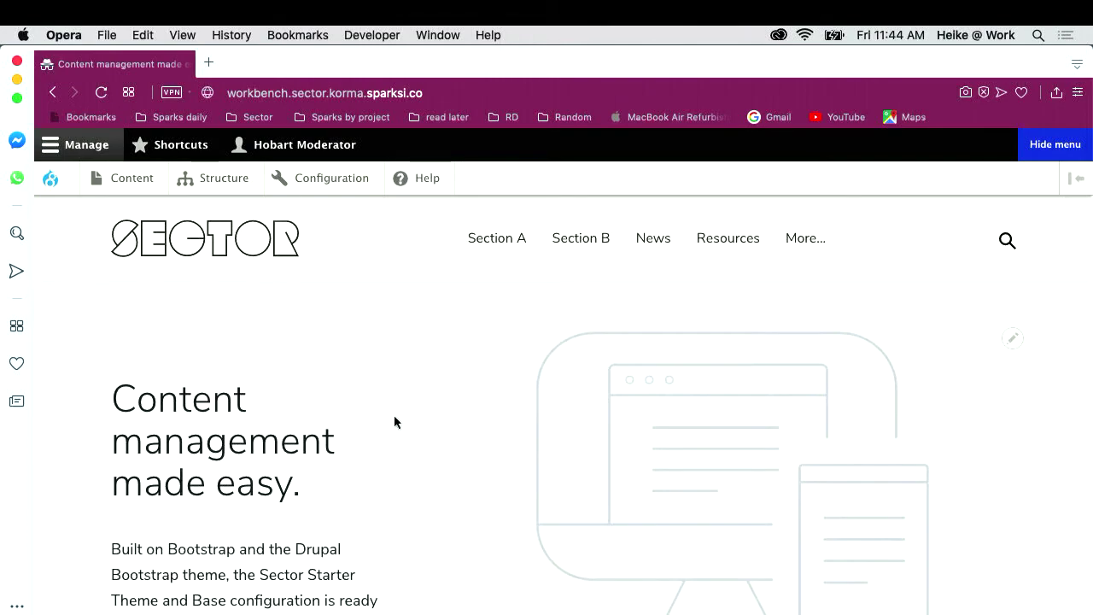
key("ctrl+Left")
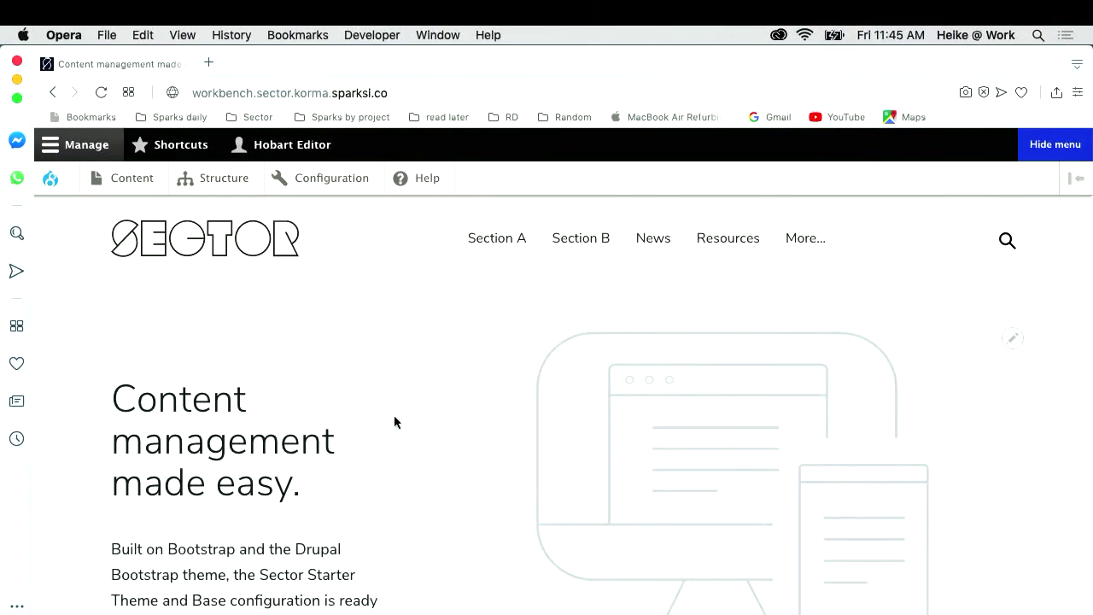
- In the editor's session, start a new Page and title it "This is my page"
mouse_move(133, 186)
mouse_move(138, 218)
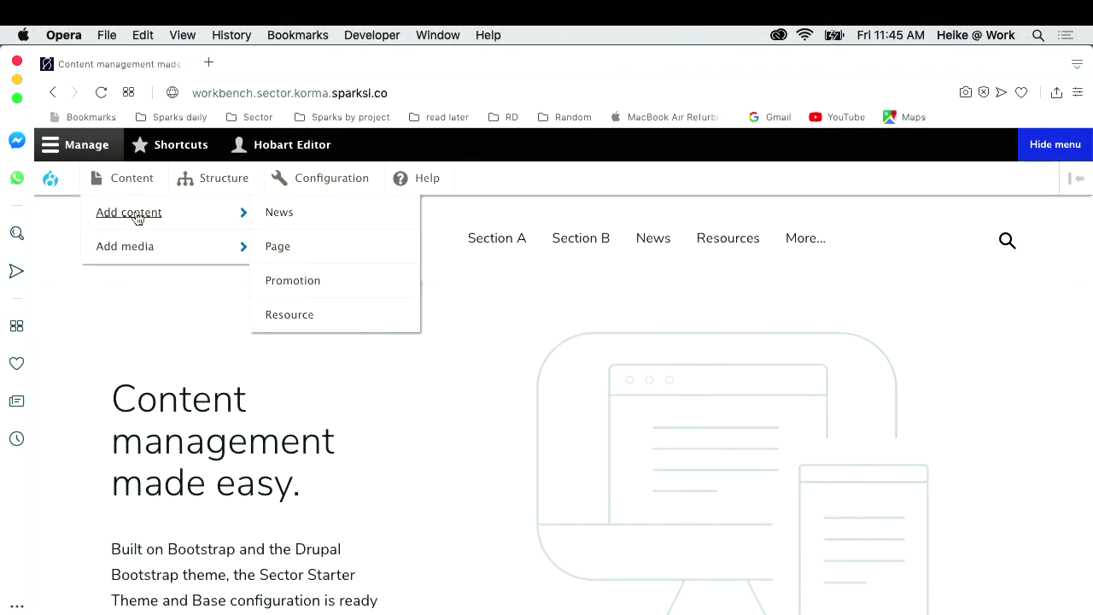
left_click(272, 253)
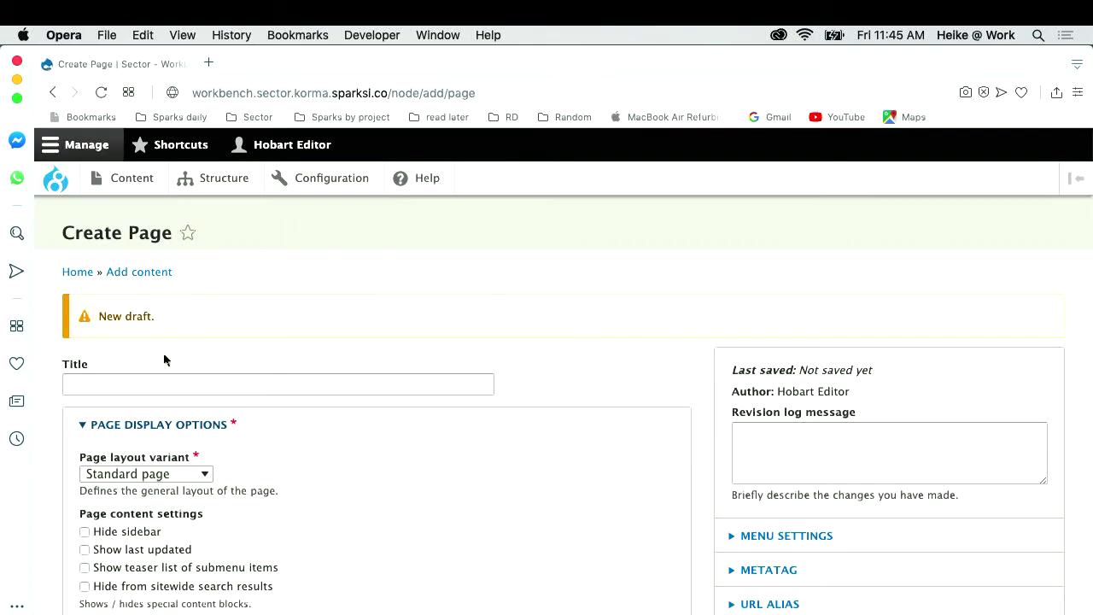
left_click(152, 384)
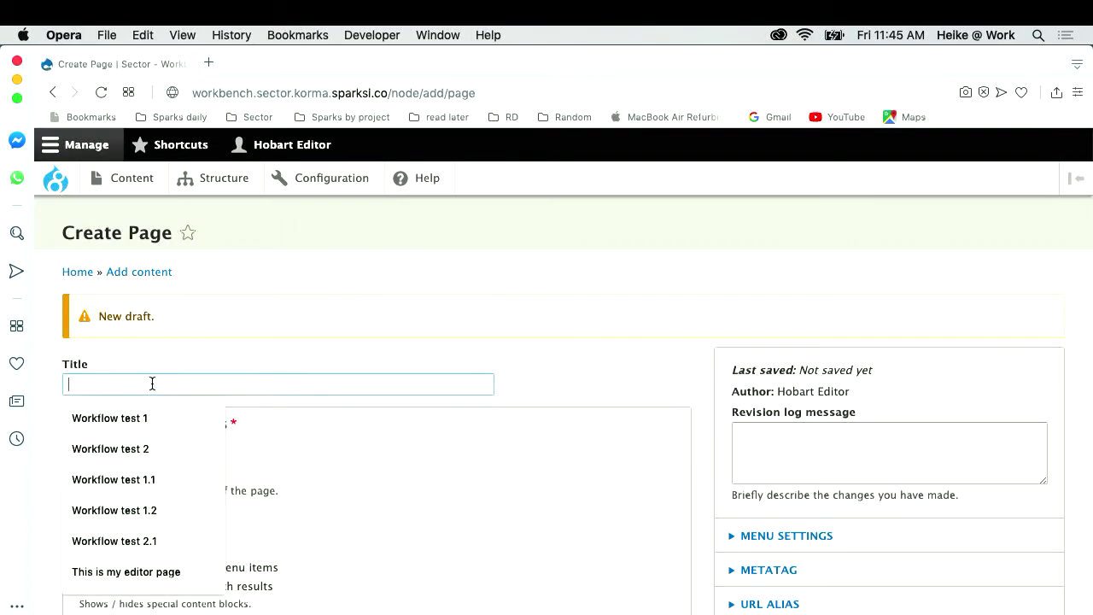
left_click(155, 571)
scroll(357, 498, "down", 1)
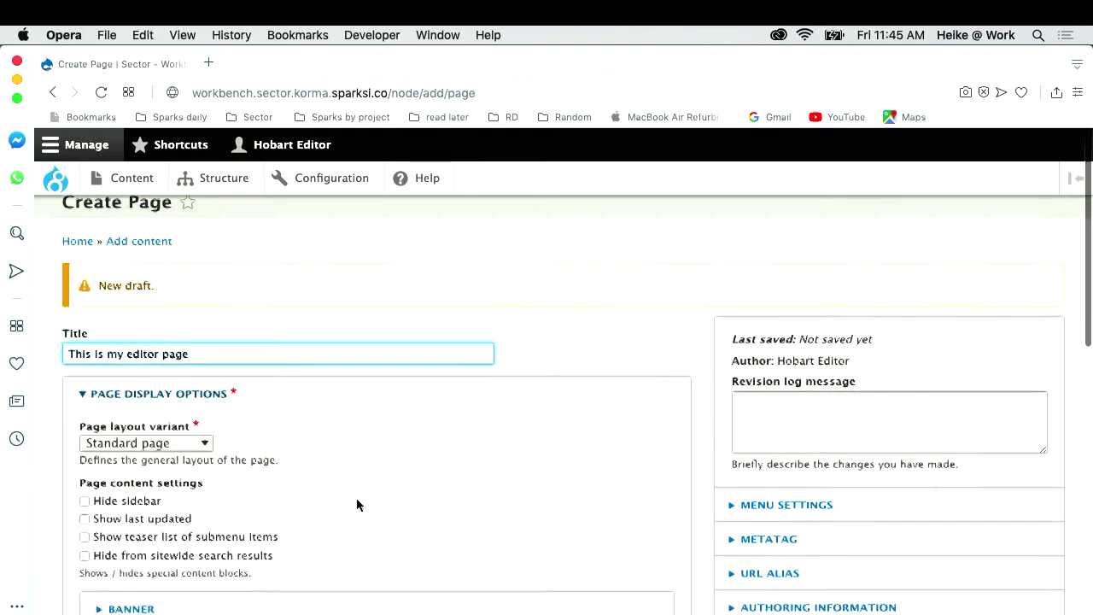
double_click(138, 343)
key("BackSpace")
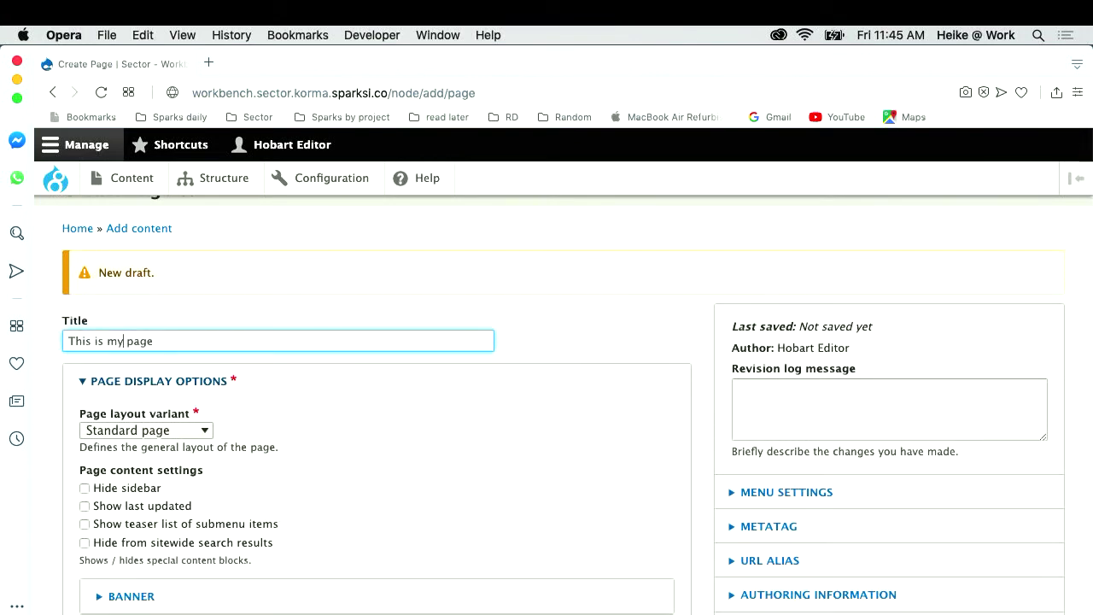
- Fill in the new page's subtitle with "lallala a" and its body with "lilili"
scroll(349, 500, "down", 4)
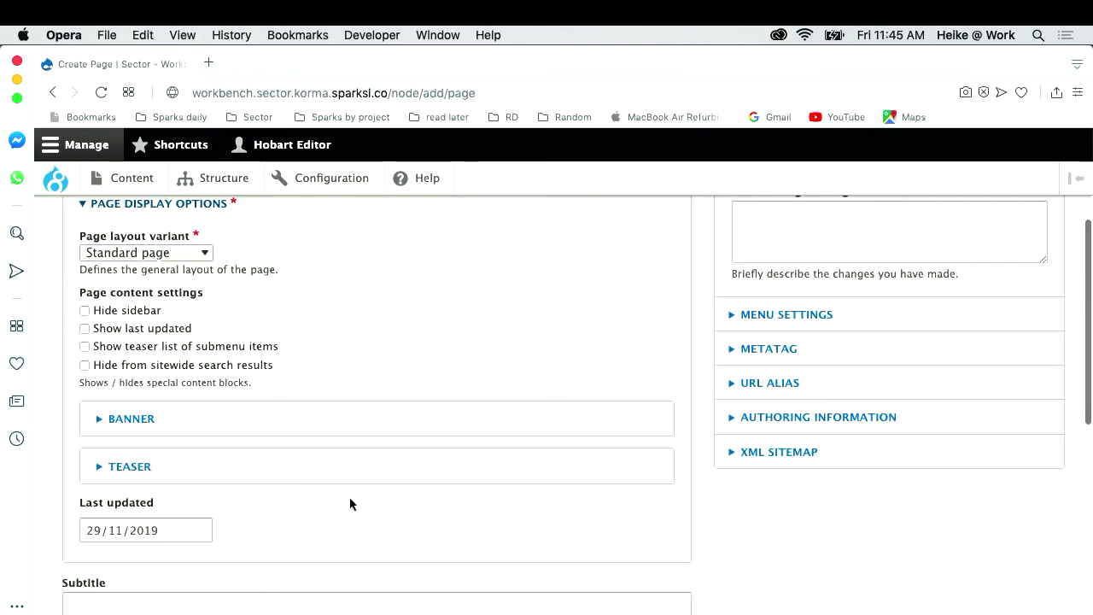
key("ctrl+Up")
key("ctrl+Up")
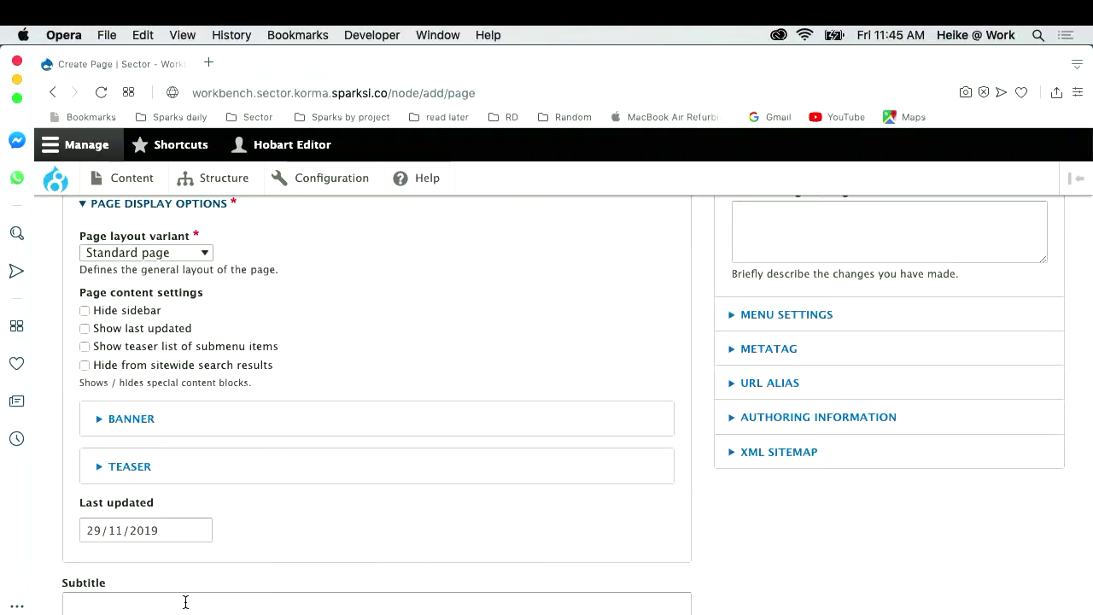
scroll(186, 602, "down", 7)
left_click(127, 316)
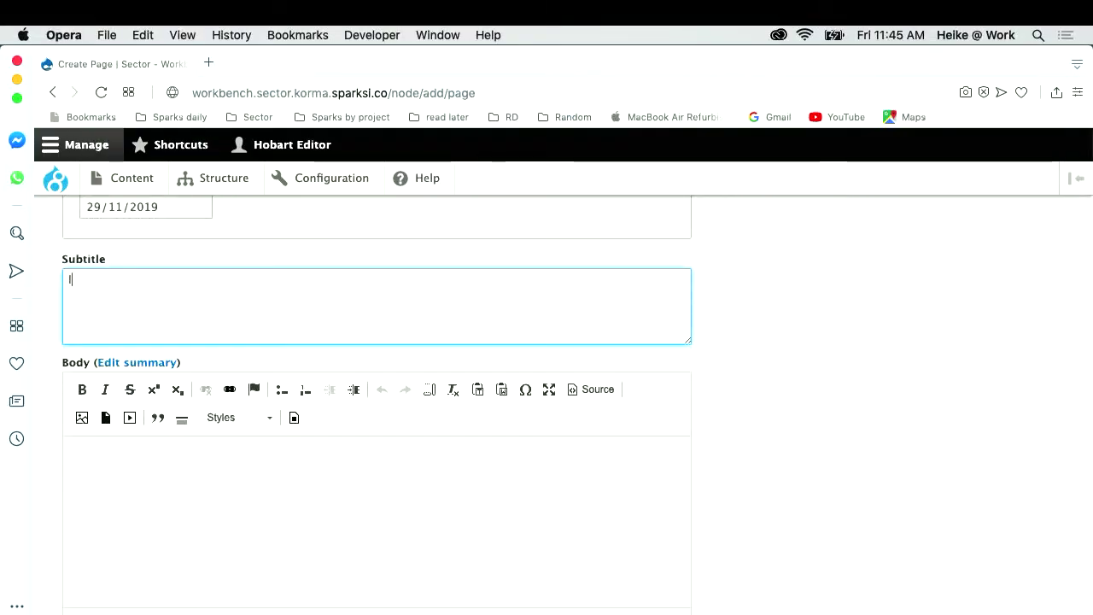
type("lallala a")
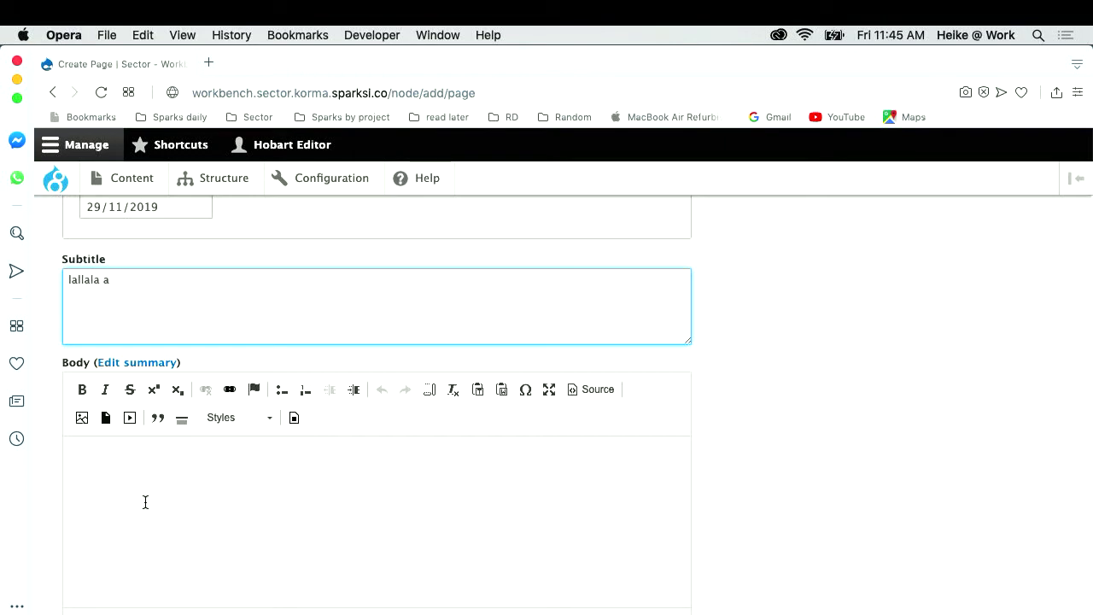
left_click(146, 502)
type("llllll")
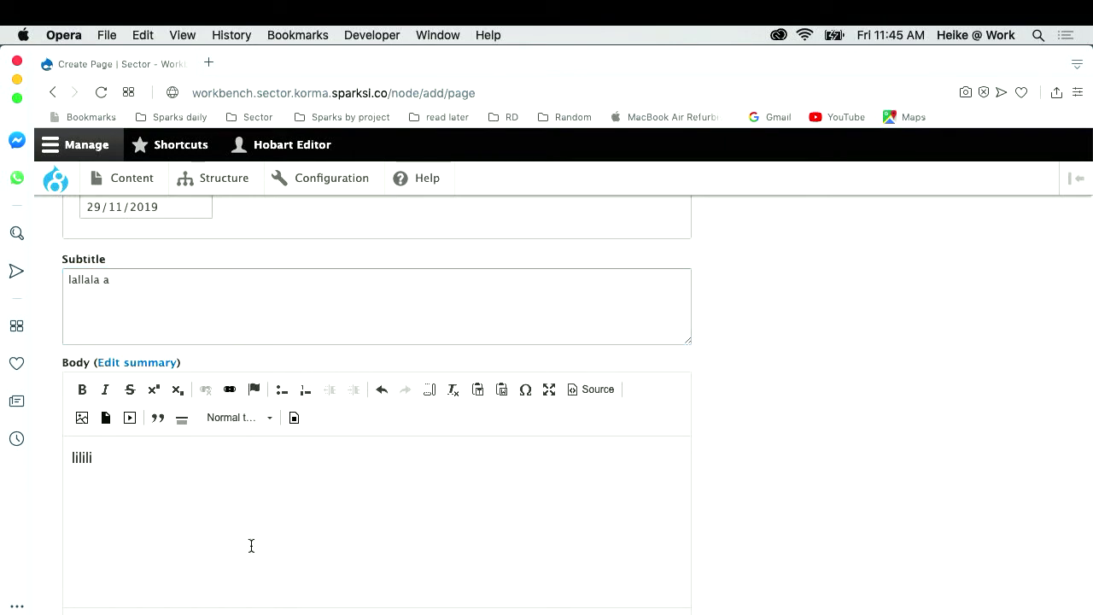
- Check the states the editor can save the page in, keep Draft, and save the page
scroll(251, 545, "down", 5)
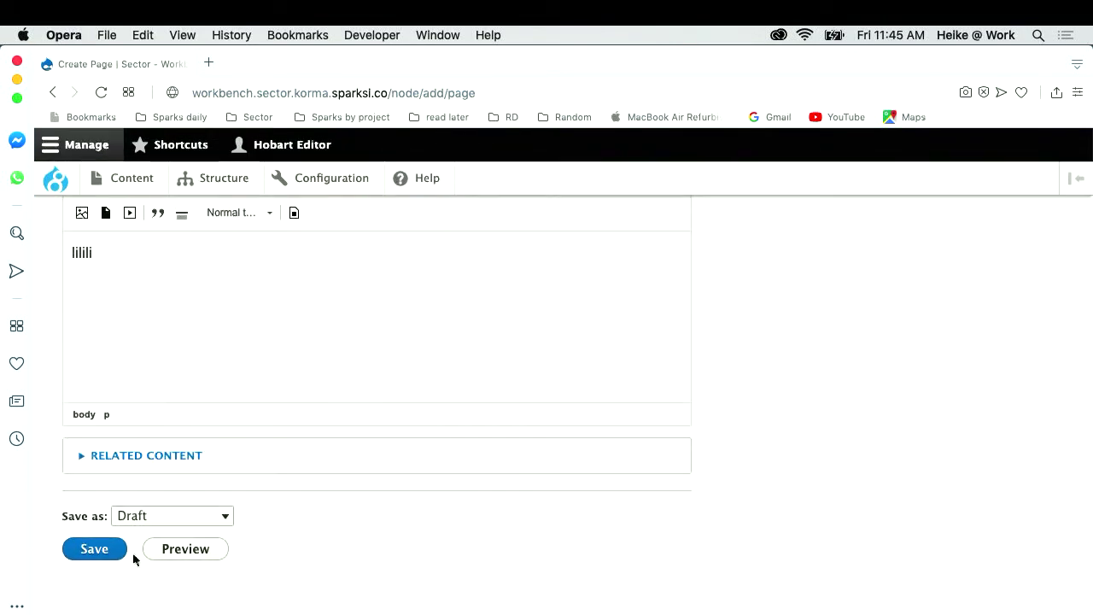
left_click(176, 522)
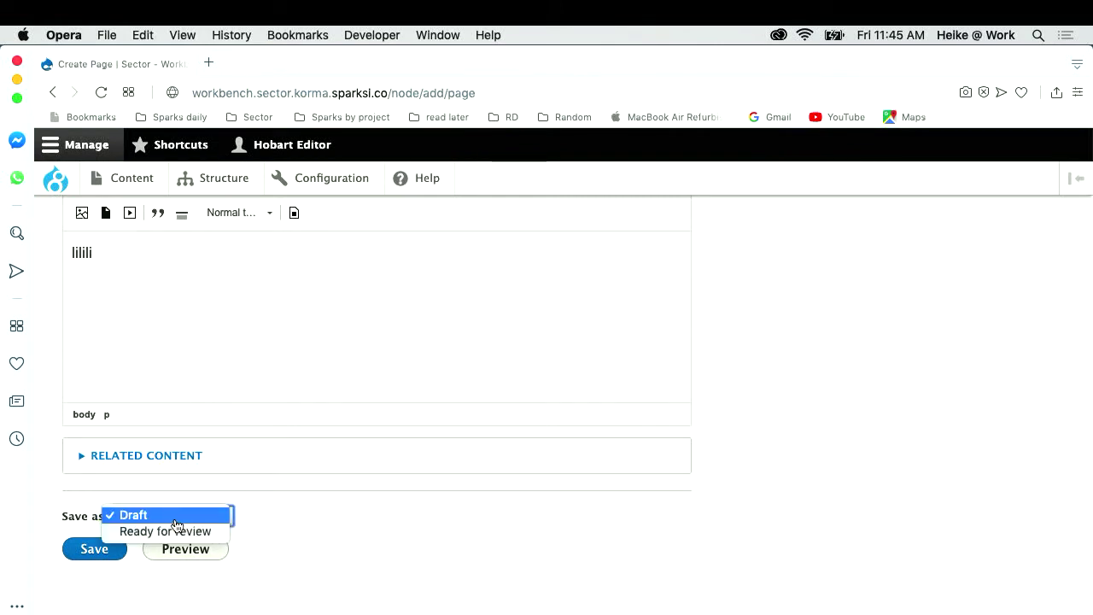
left_click(303, 526)
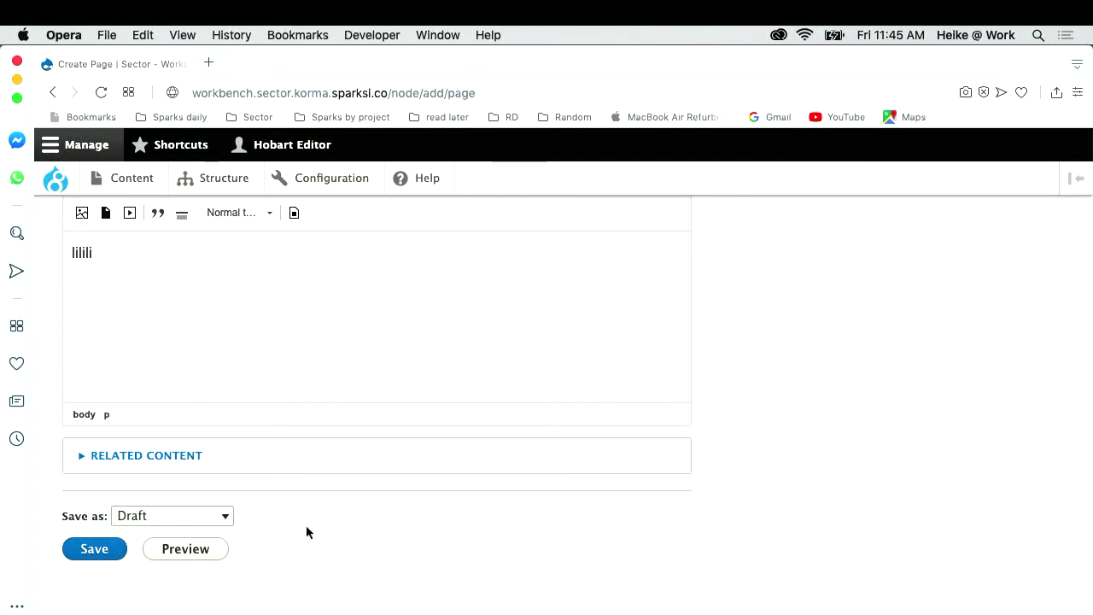
left_click(94, 552)
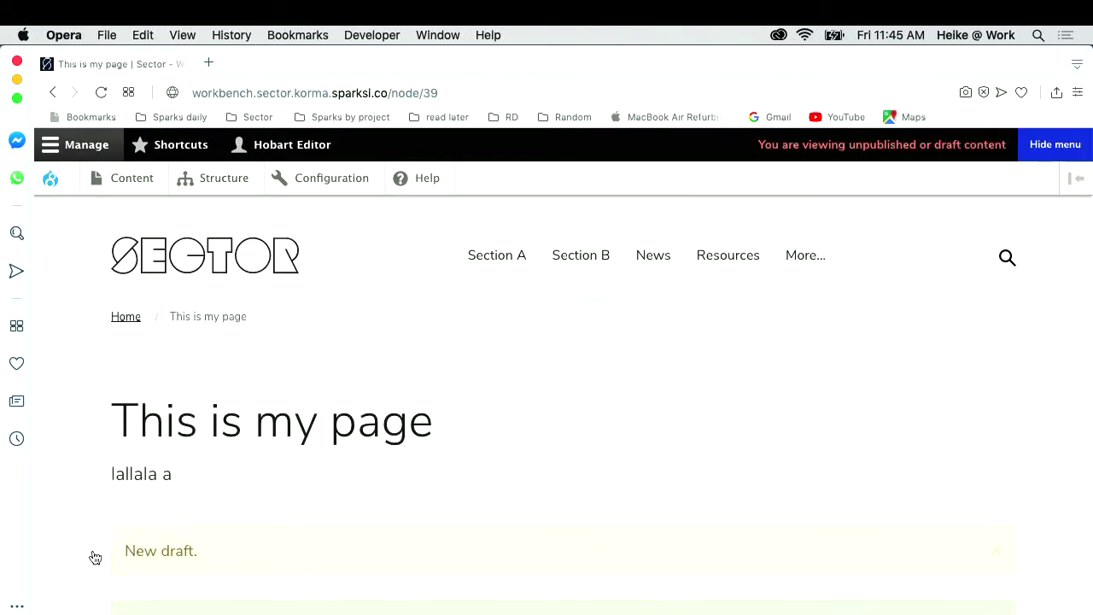
- Dismiss the status messages on the saved draft, preview the page with the admin menu hidden, and restore the menu
scroll(848, 517, "down", 3)
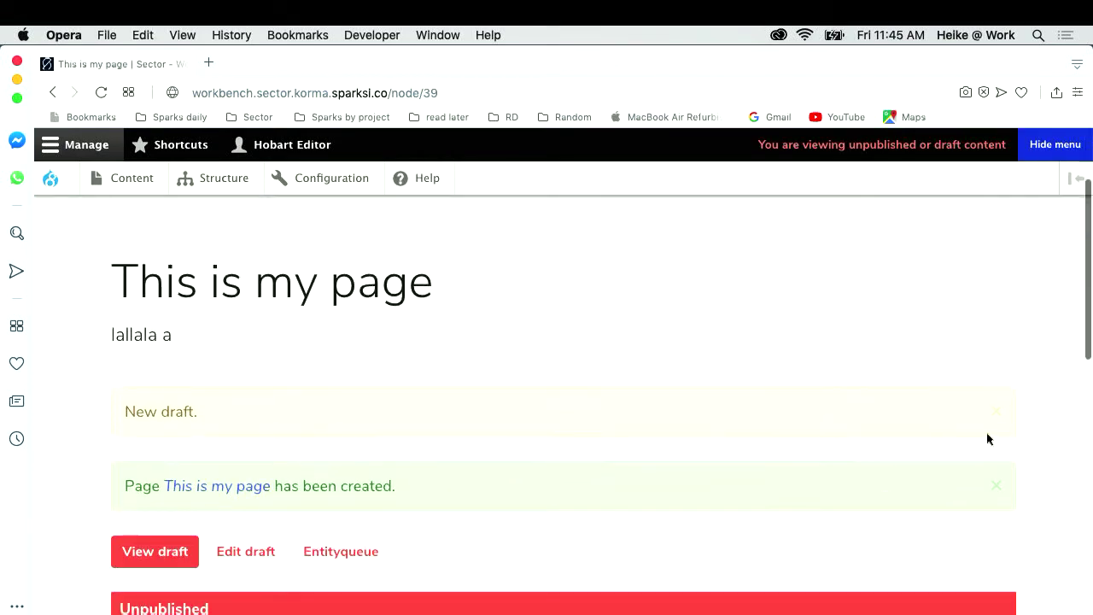
left_click(995, 413)
left_click(995, 415)
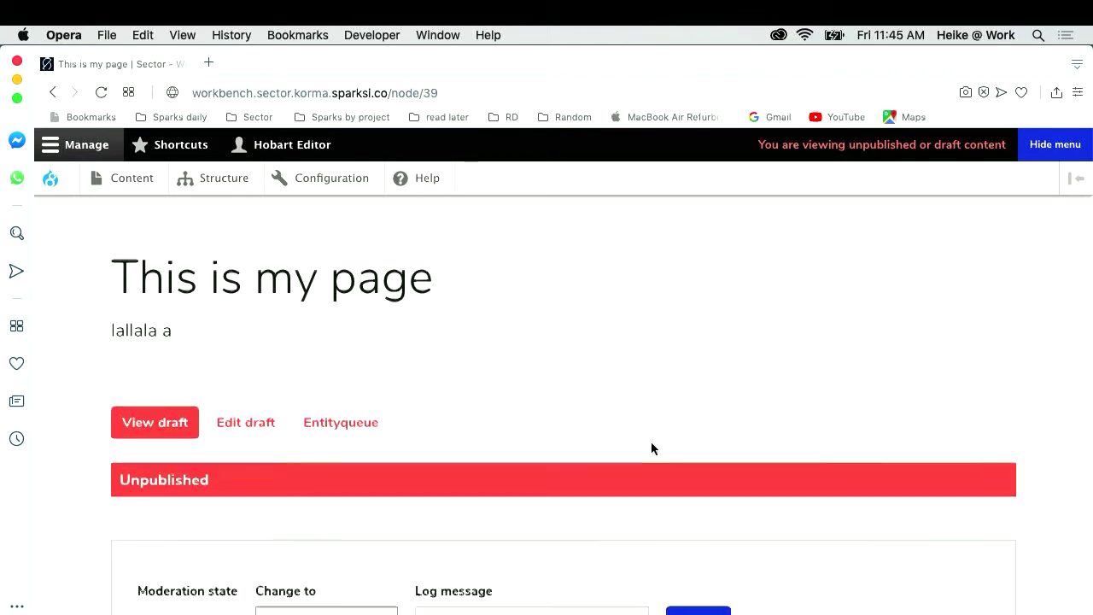
scroll(651, 444, "down", 2)
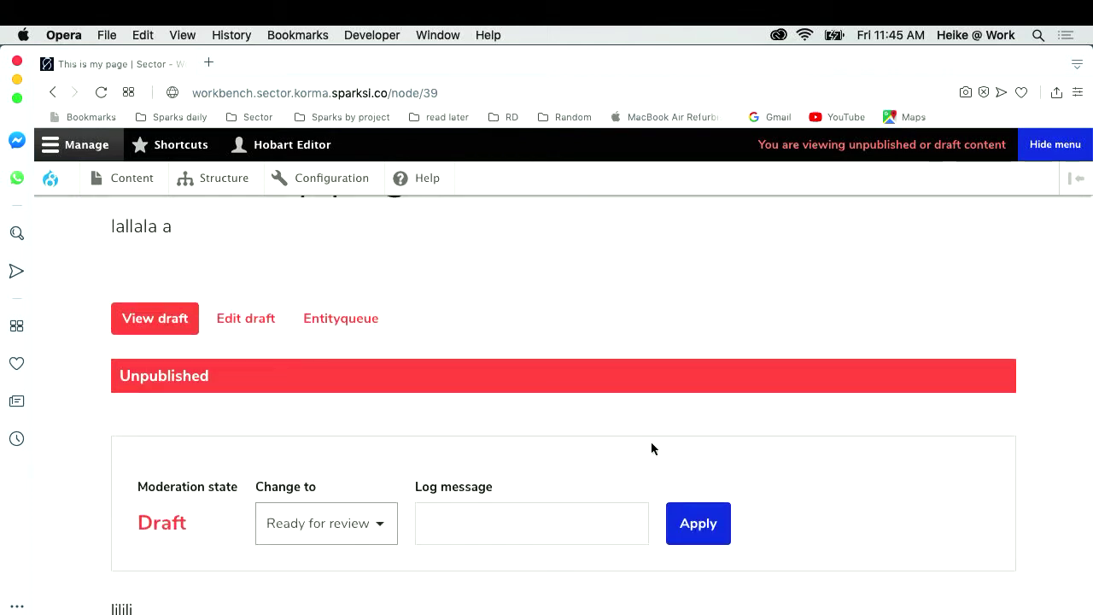
left_click(1057, 146)
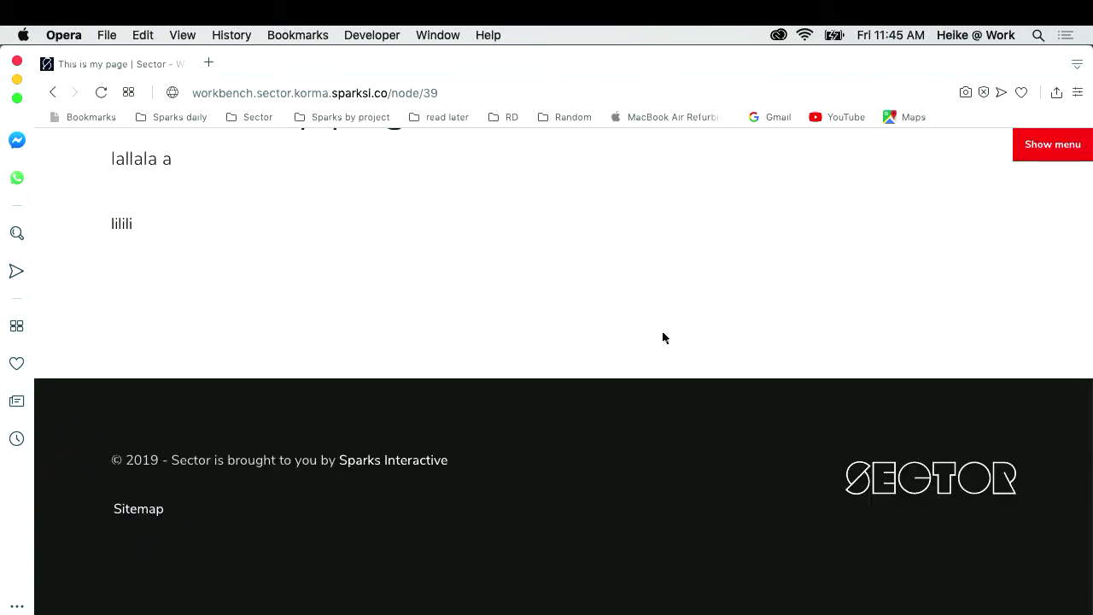
scroll(663, 335, "up", 3)
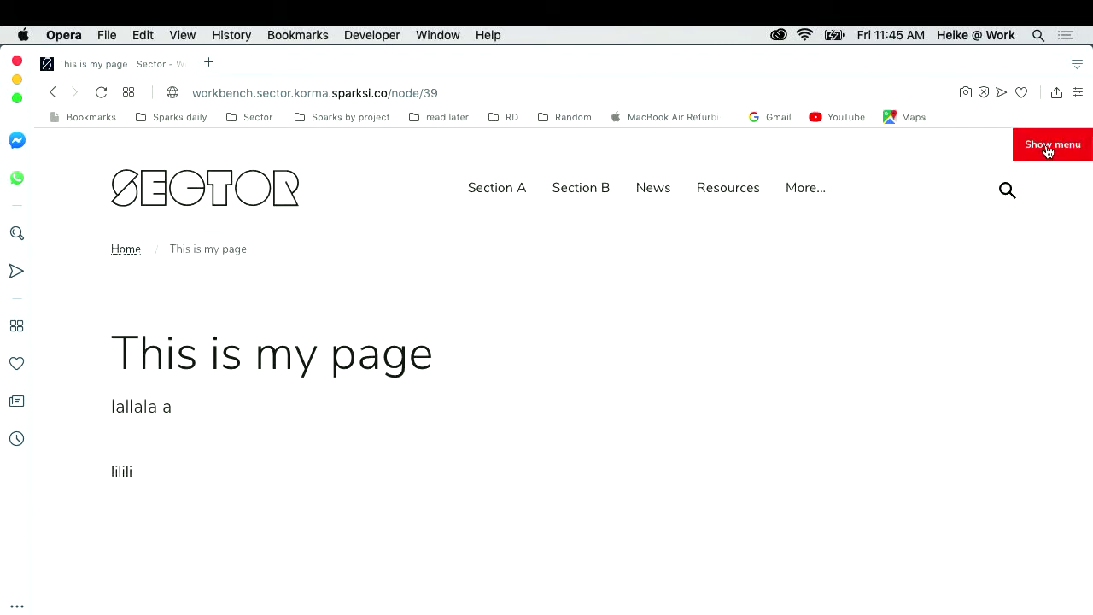
left_click(1042, 150)
- Change the draft's moderation state to Ready for review with the log message "review this please"
scroll(464, 493, "down", 5)
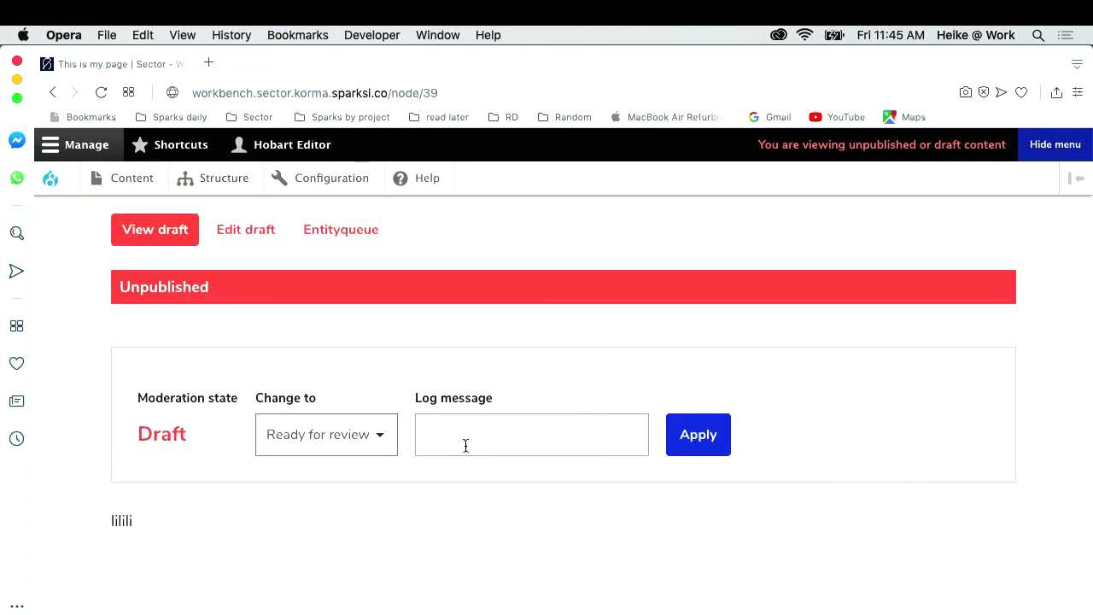
left_click(466, 444)
left_click(483, 479)
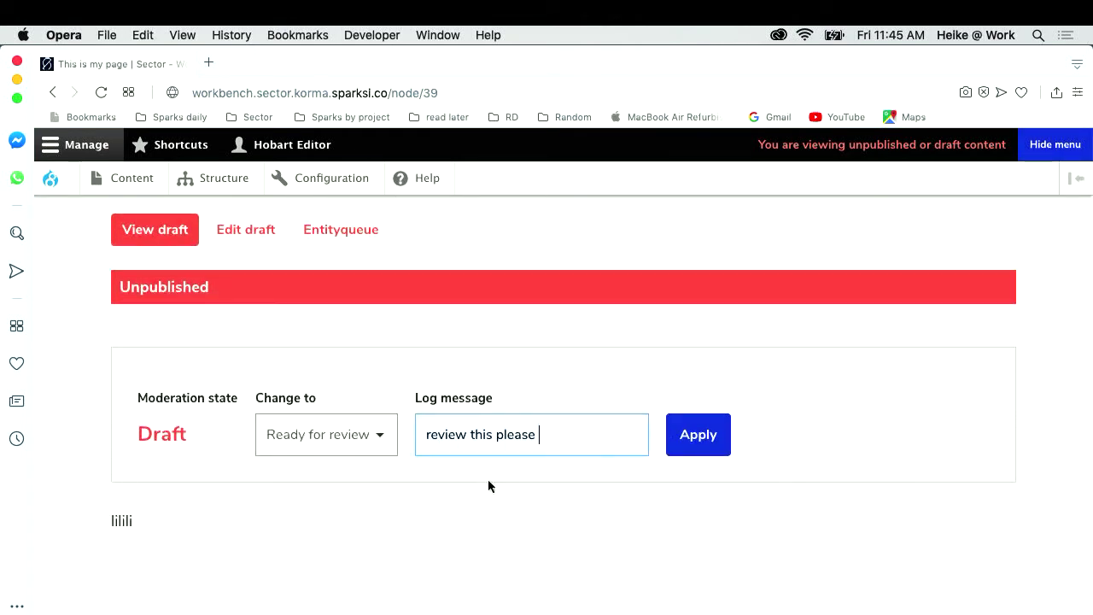
left_click(698, 437)
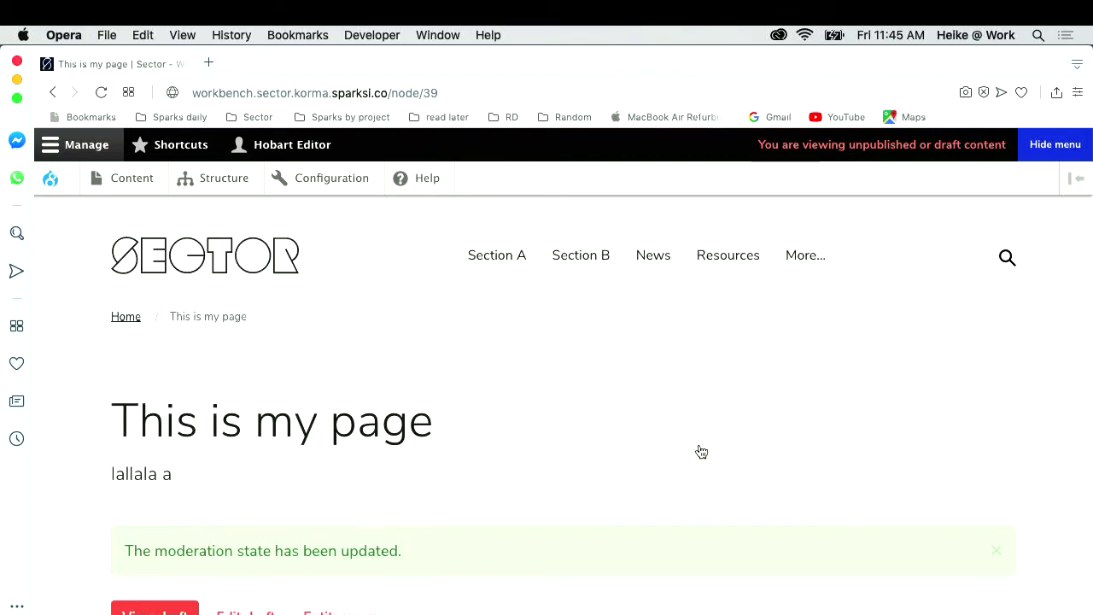
scroll(701, 451, "down", 5)
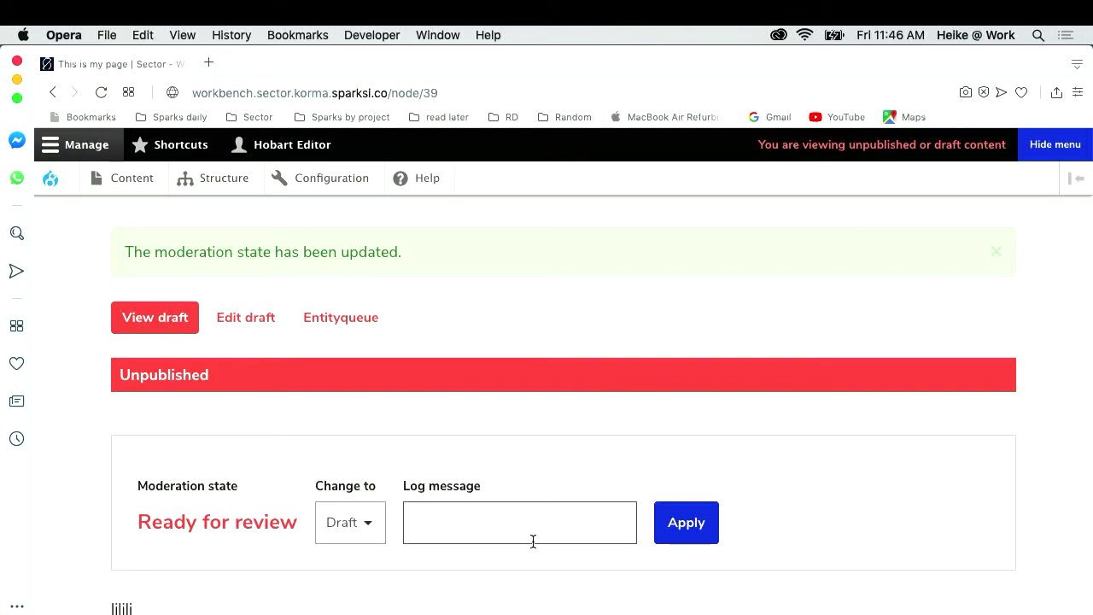
- In the moderator's session, open "This is my page" for editing from the Needs review content list and examine its edit form
key("ctrl+Right")
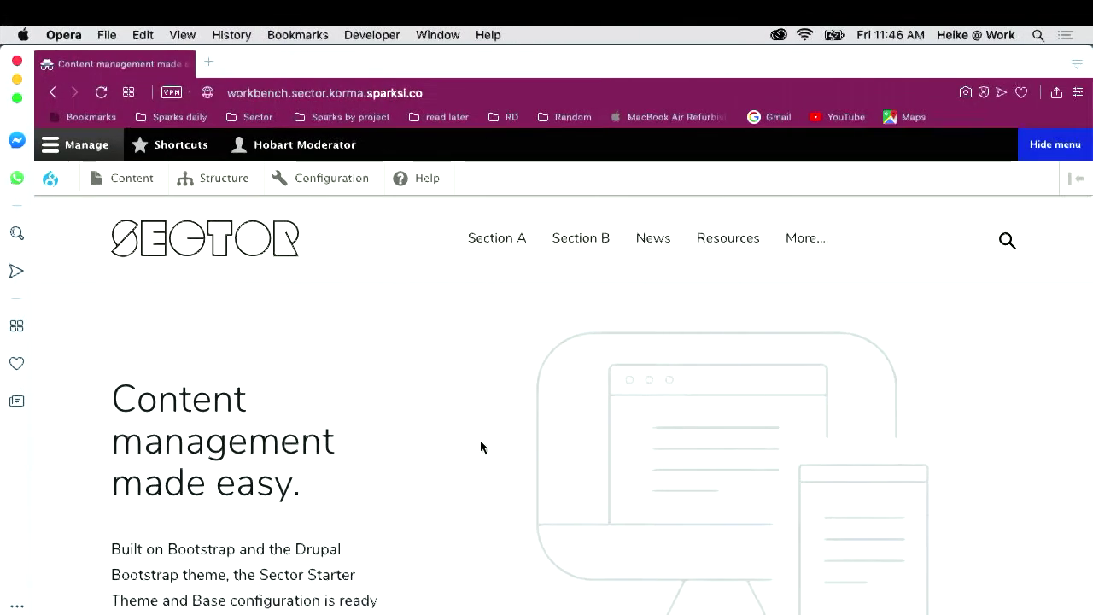
left_click(139, 184)
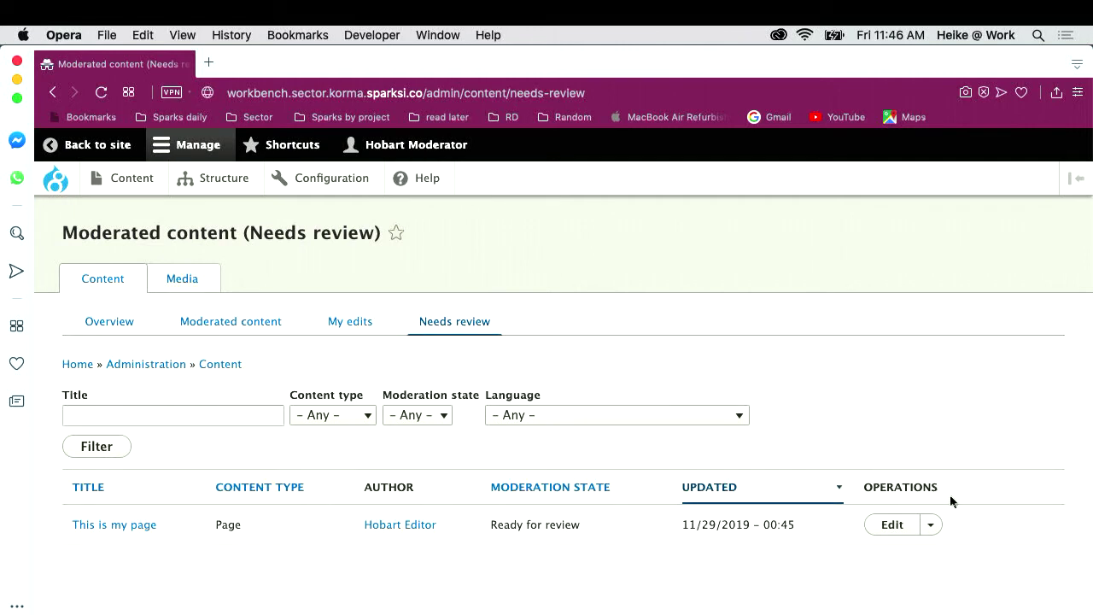
left_click(892, 524)
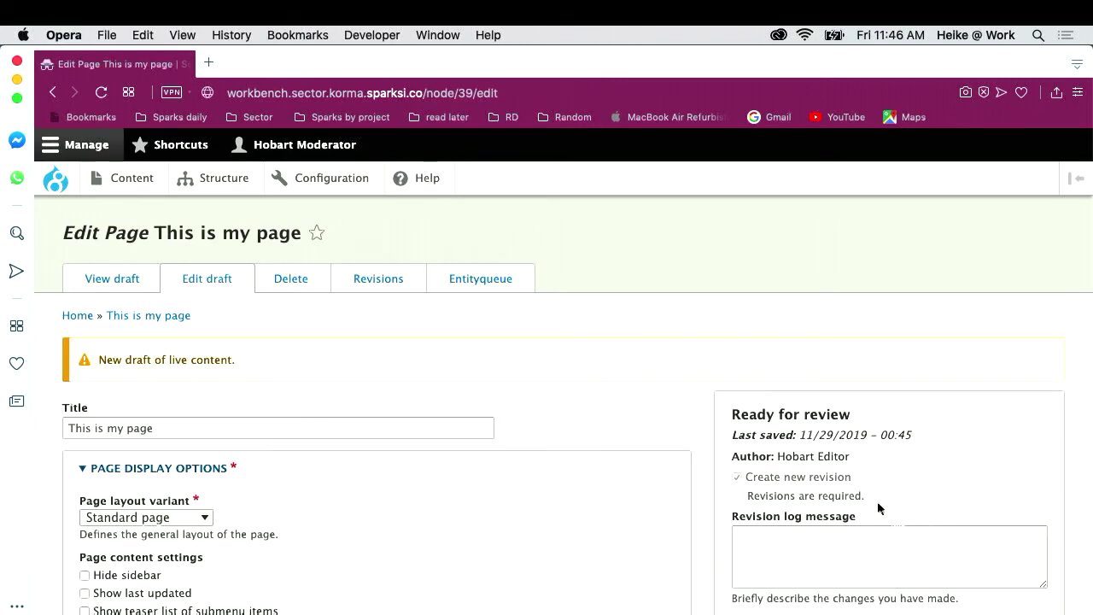
scroll(615, 481, "down", 5)
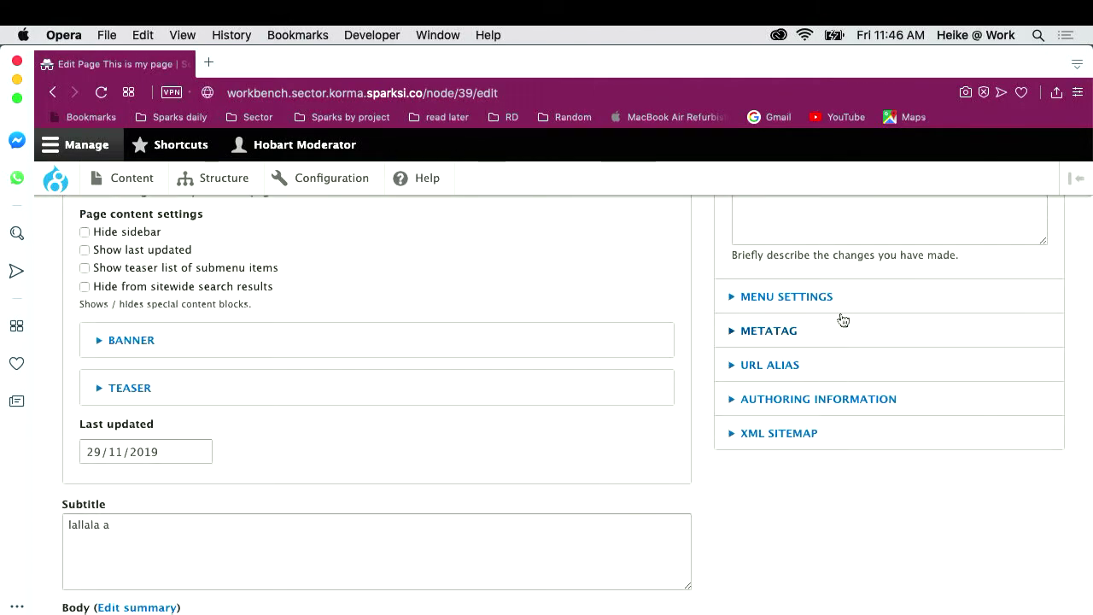
scroll(438, 482, "down", 10)
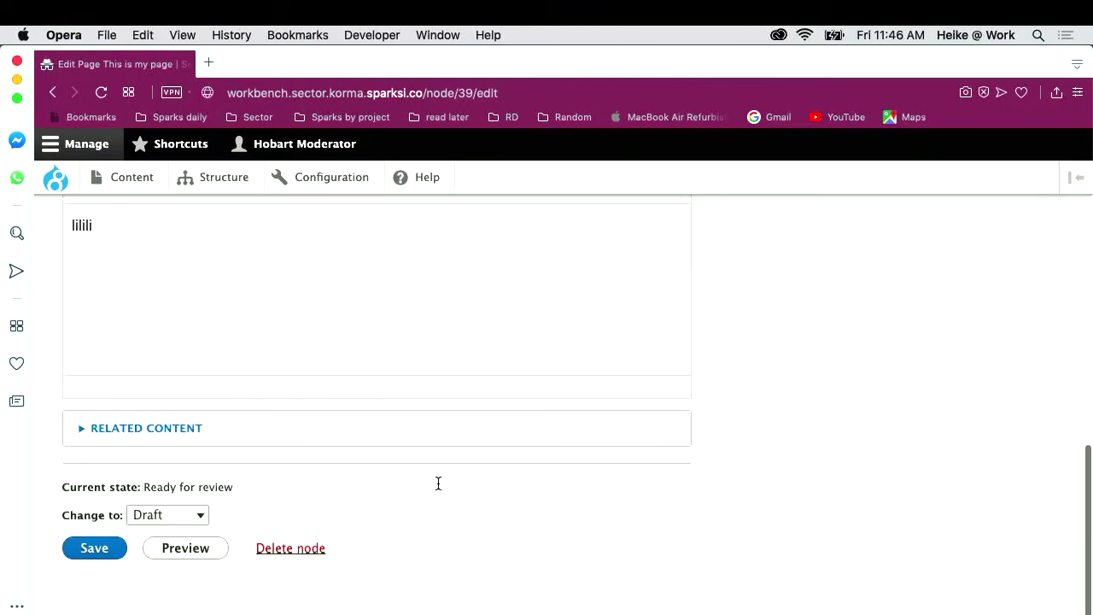
scroll(437, 483, "up", 15)
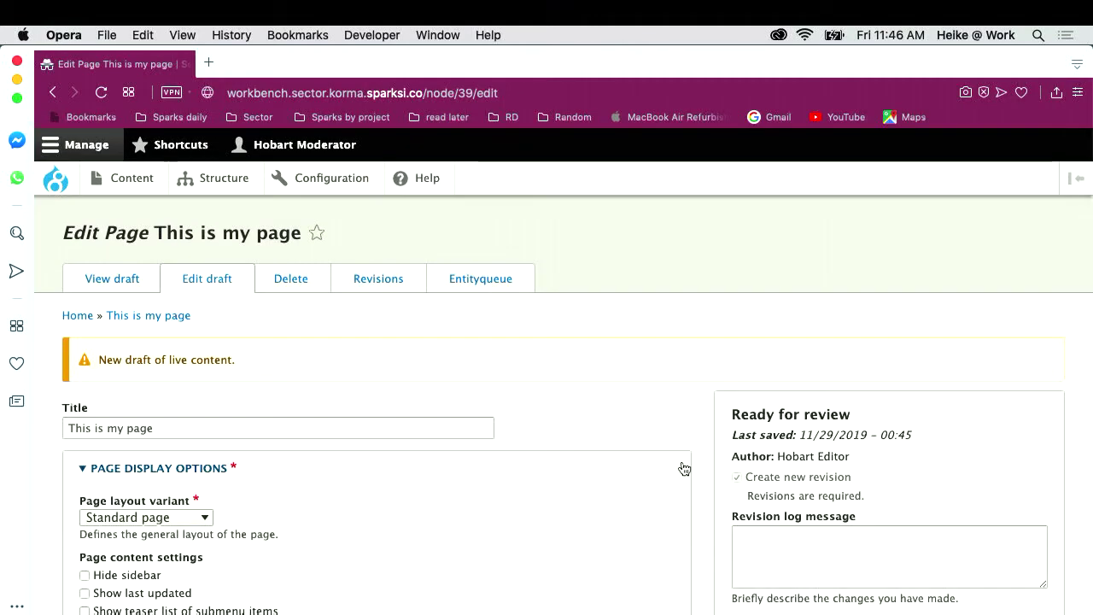
- View the draft as moderator, preview it with the admin menu hidden, and restore the menu
left_click(105, 287)
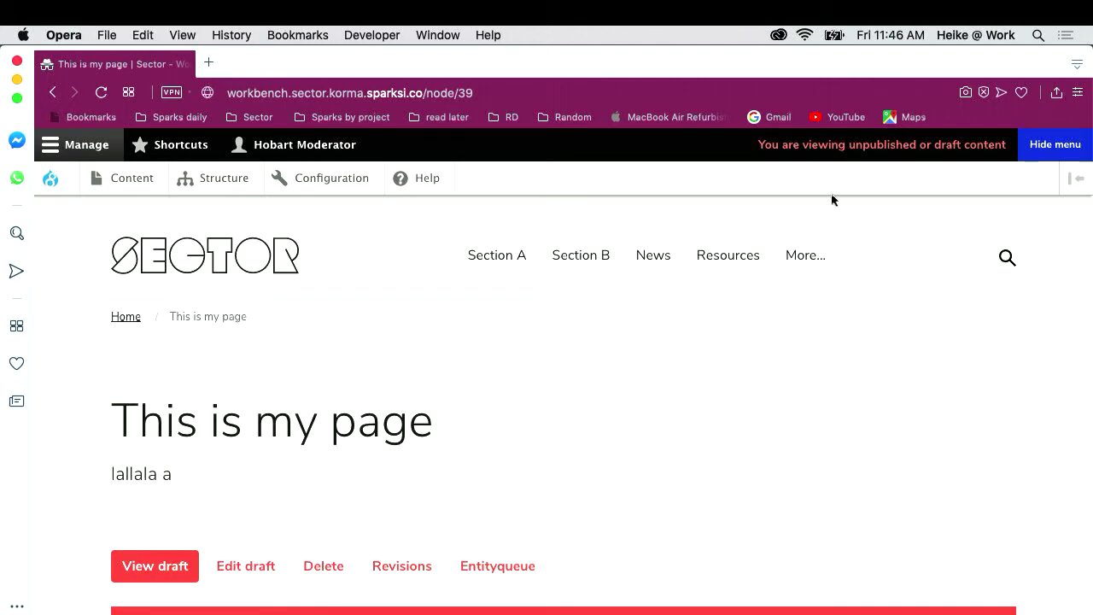
left_click(1020, 141)
scroll(564, 474, "down", 3)
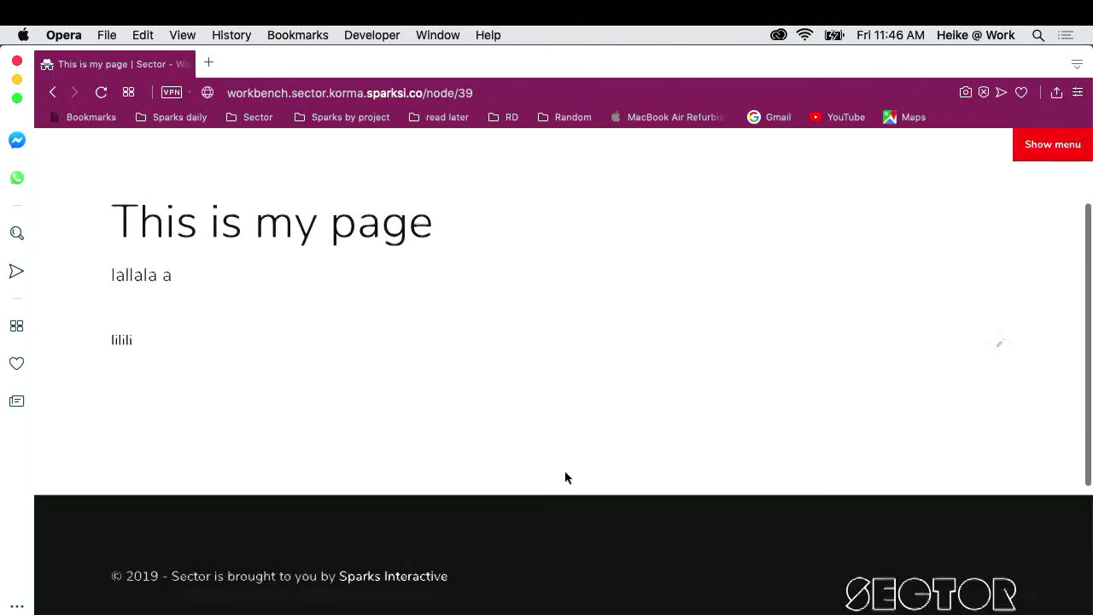
scroll(565, 475, "up", 3)
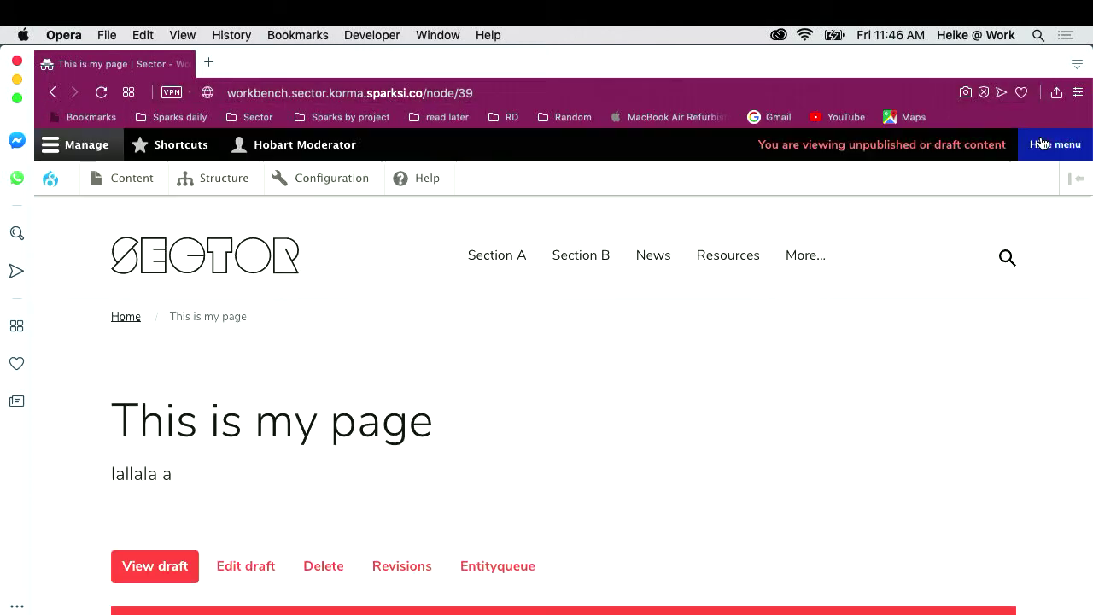
left_click(1041, 144)
- Change the moderation state of "This is my page" to Published and apply it
scroll(573, 339, "down", 3)
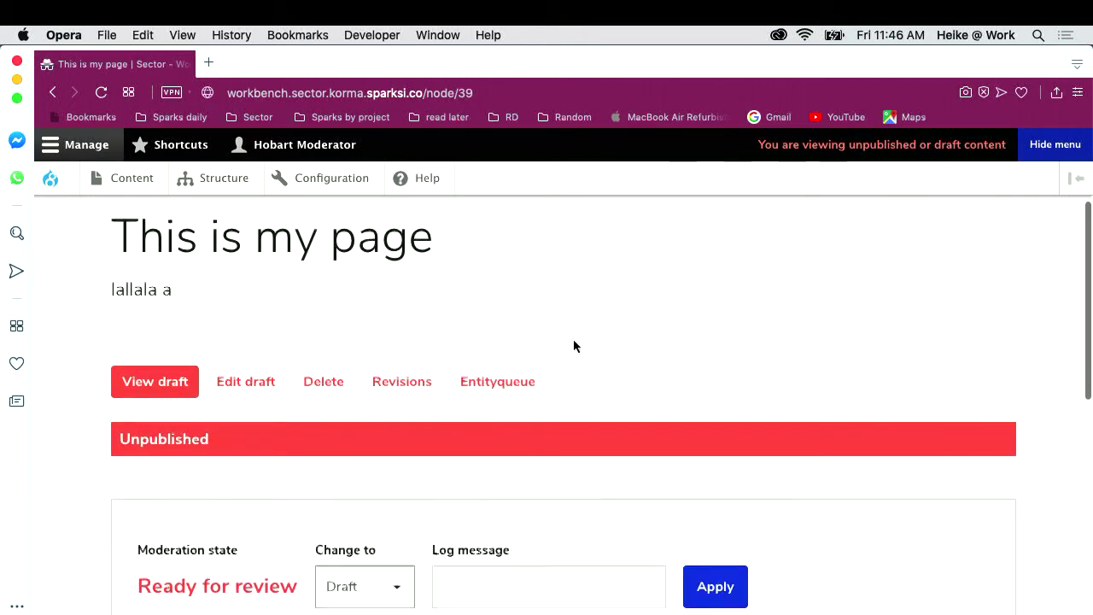
left_click(397, 584)
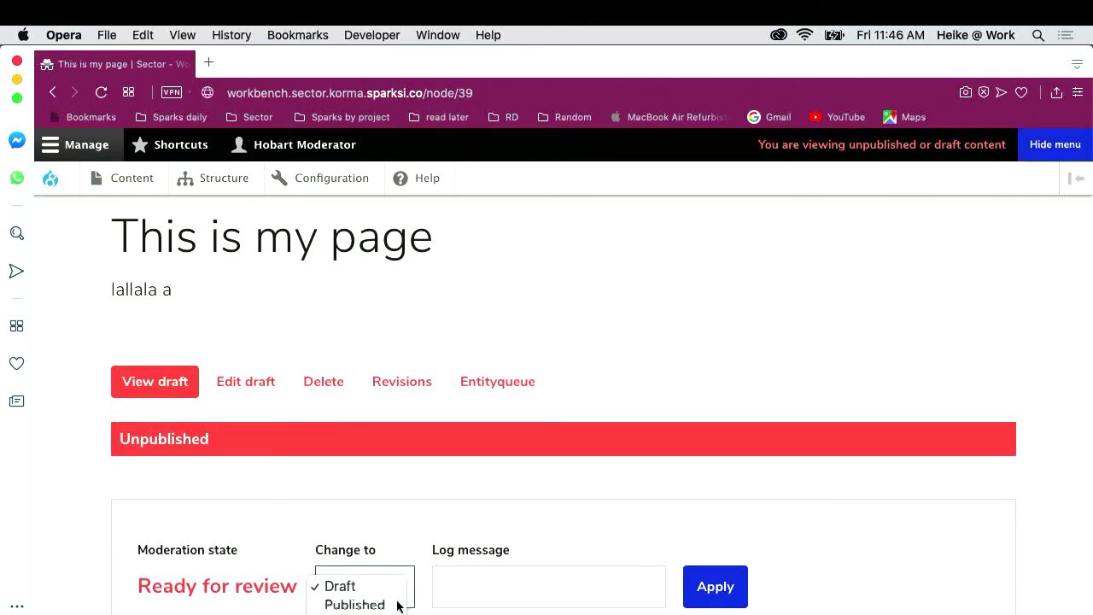
left_click(398, 603)
left_click(716, 587)
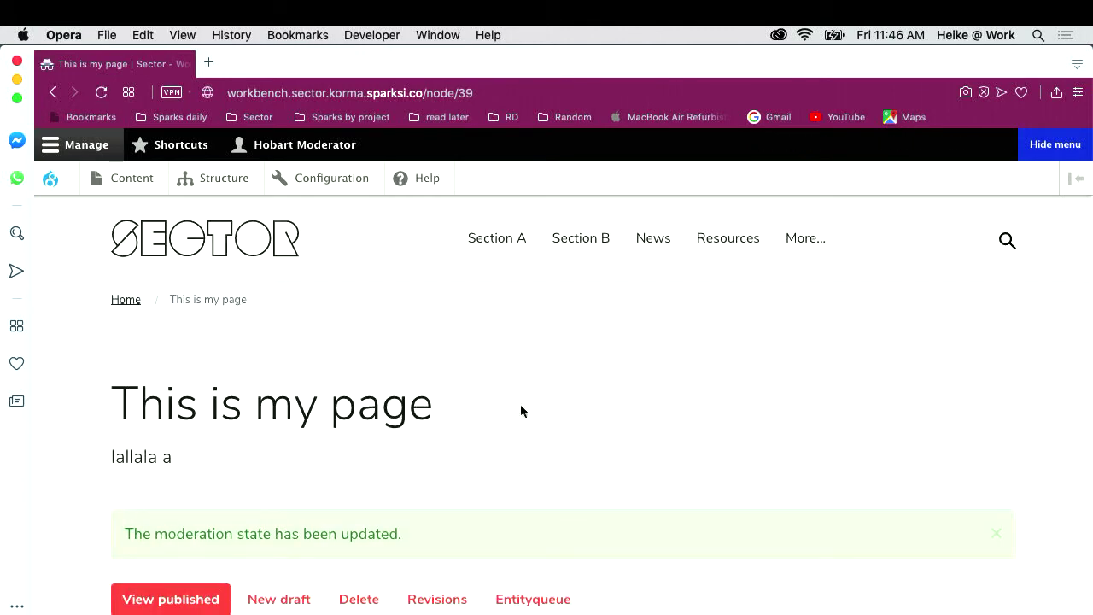
- In the editor's session, reload "This is my page", start a new draft of it, and look through the edit form
key("ctrl+Left")
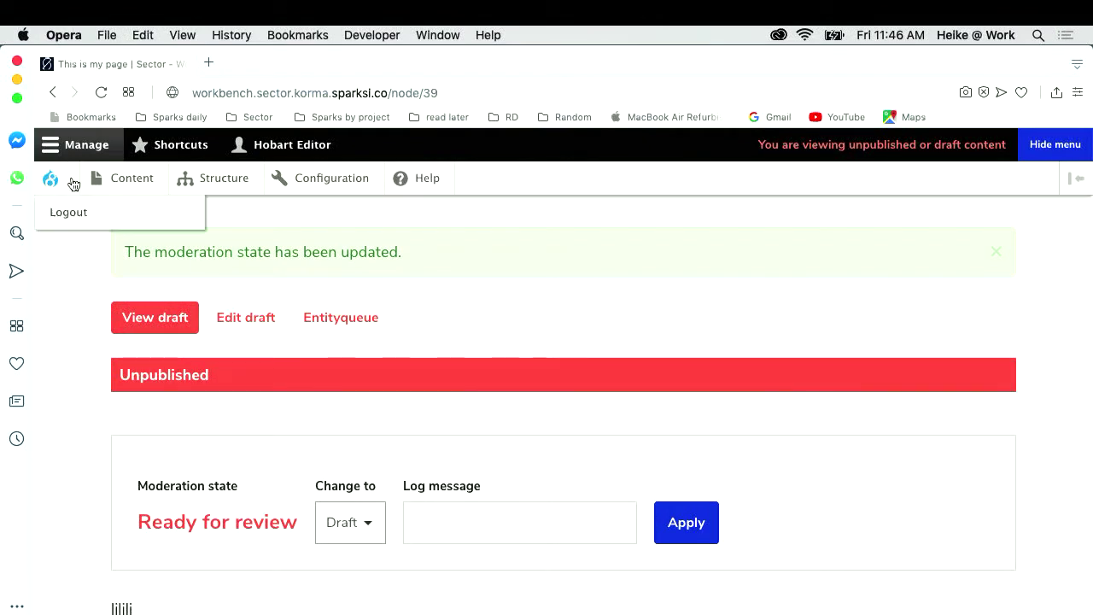
left_click(102, 91)
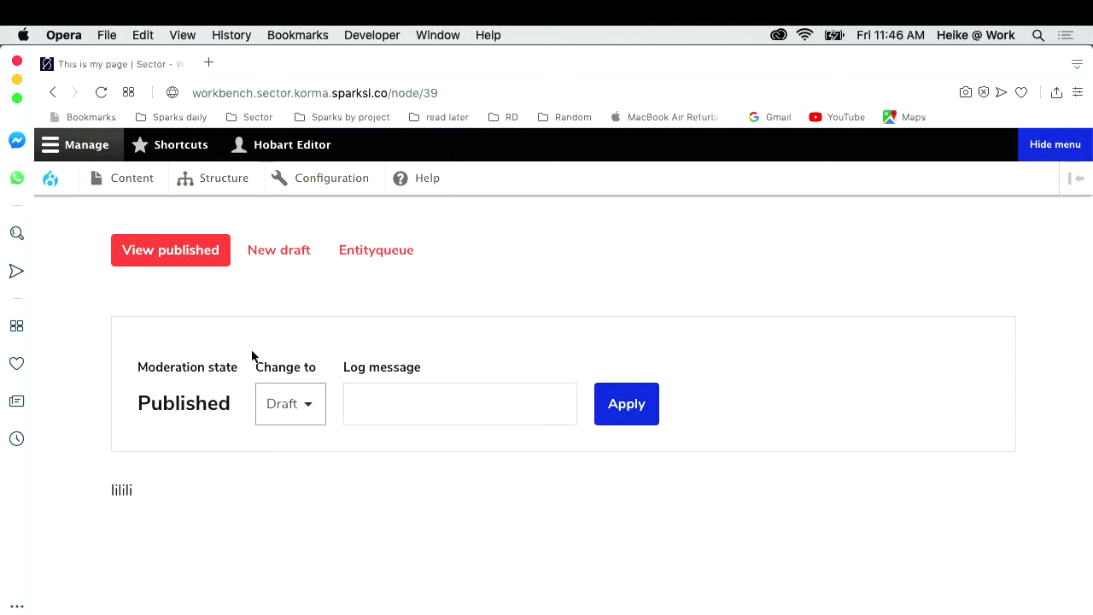
left_click(274, 258)
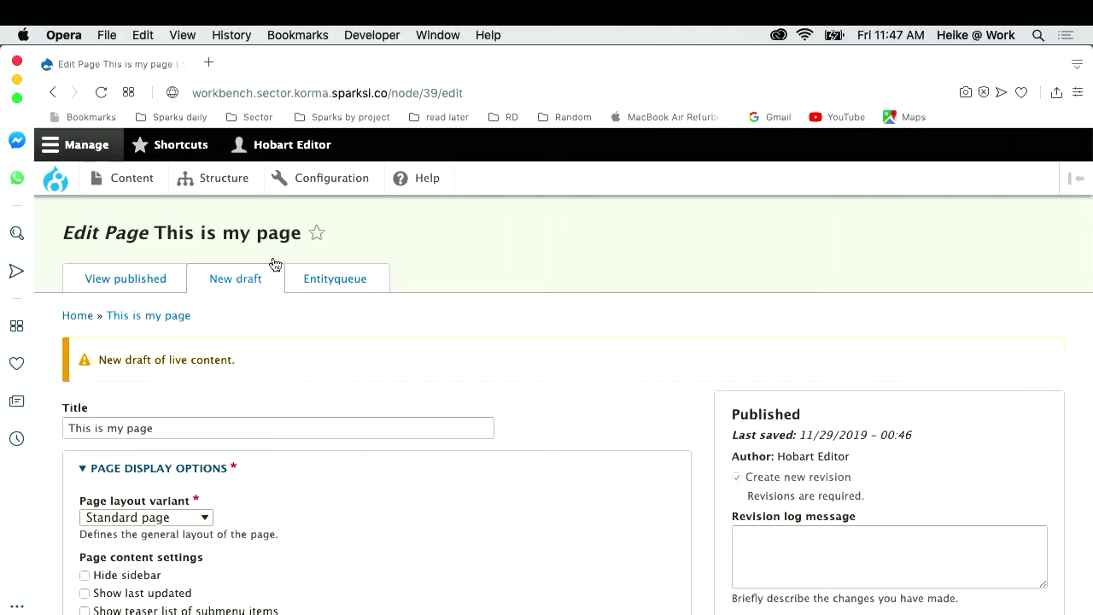
scroll(275, 264, "down", 3)
scroll(274, 264, "up", 3)
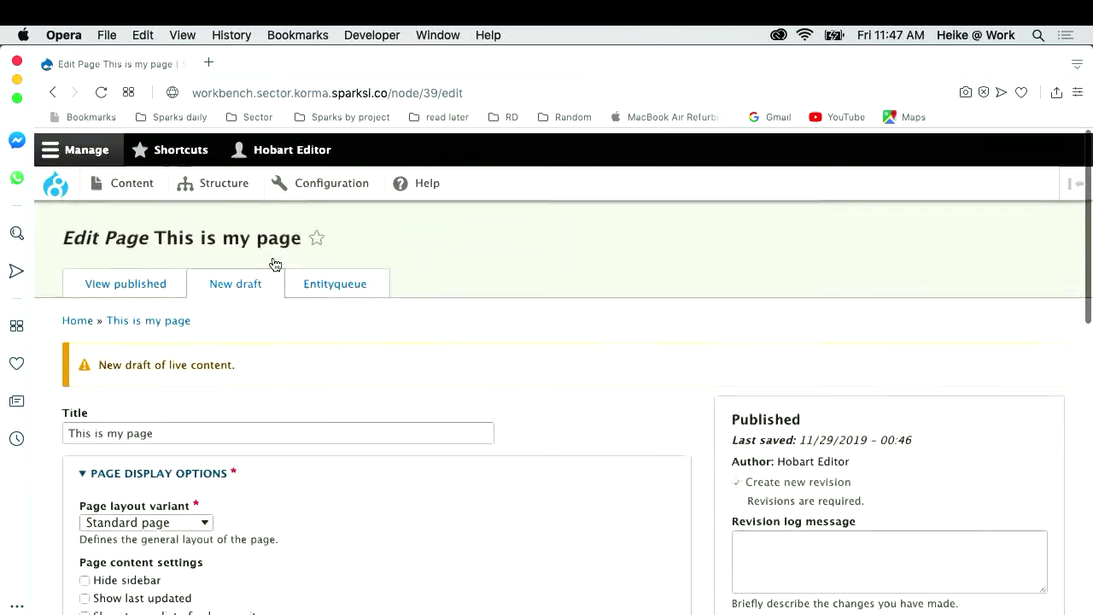
scroll(274, 264, "down", 10)
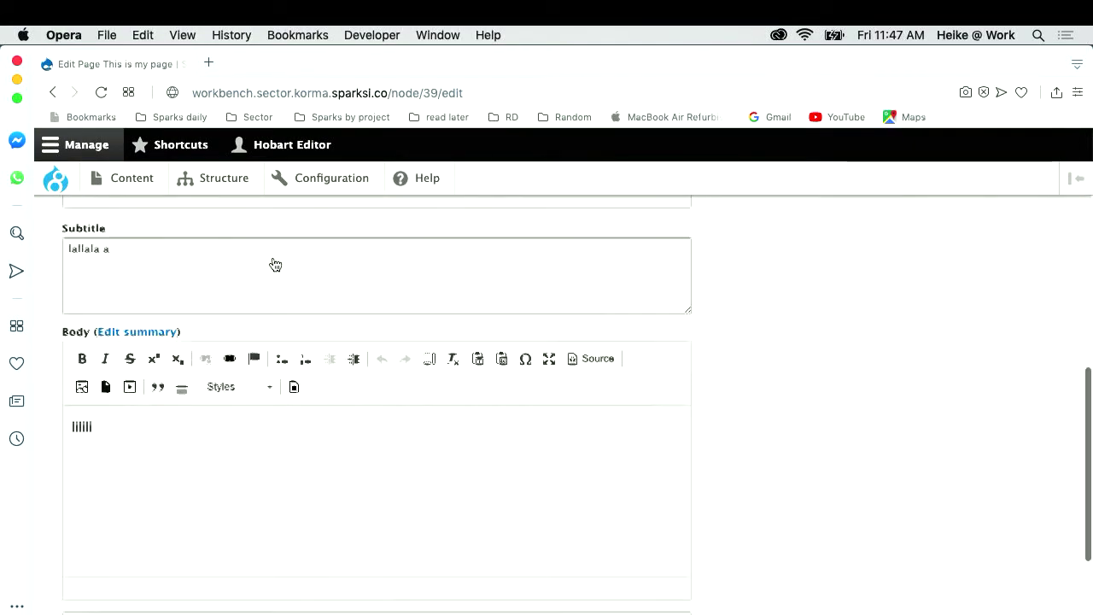
- Add the line "lolalaoaaa" below the existing body text of "This is my page" and save it as a draft
left_click(104, 406)
key("Return")
type("l")
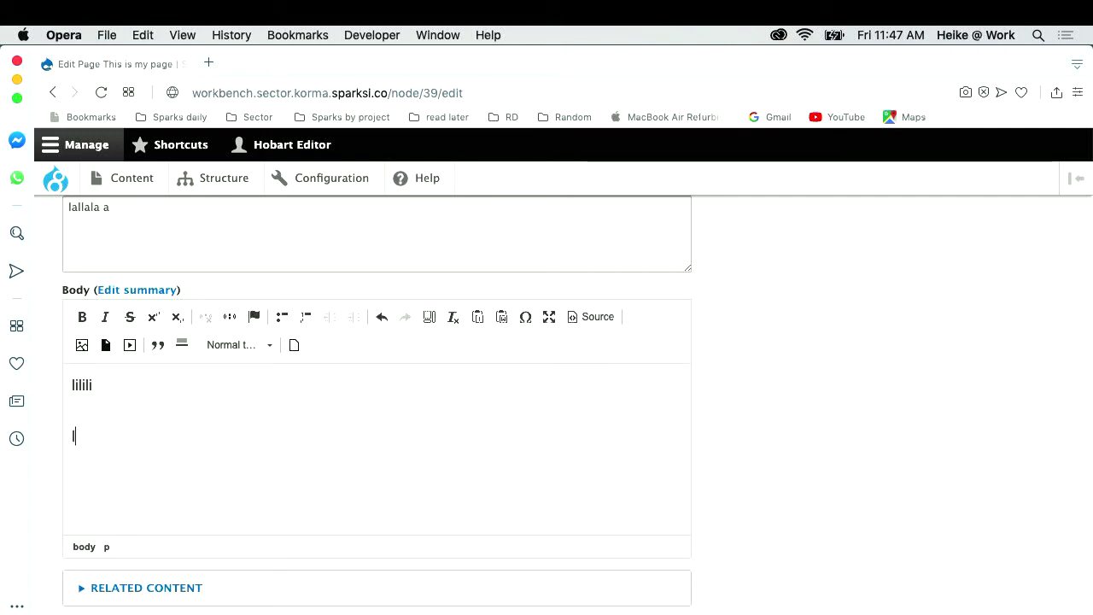
type("olalaoaaa")
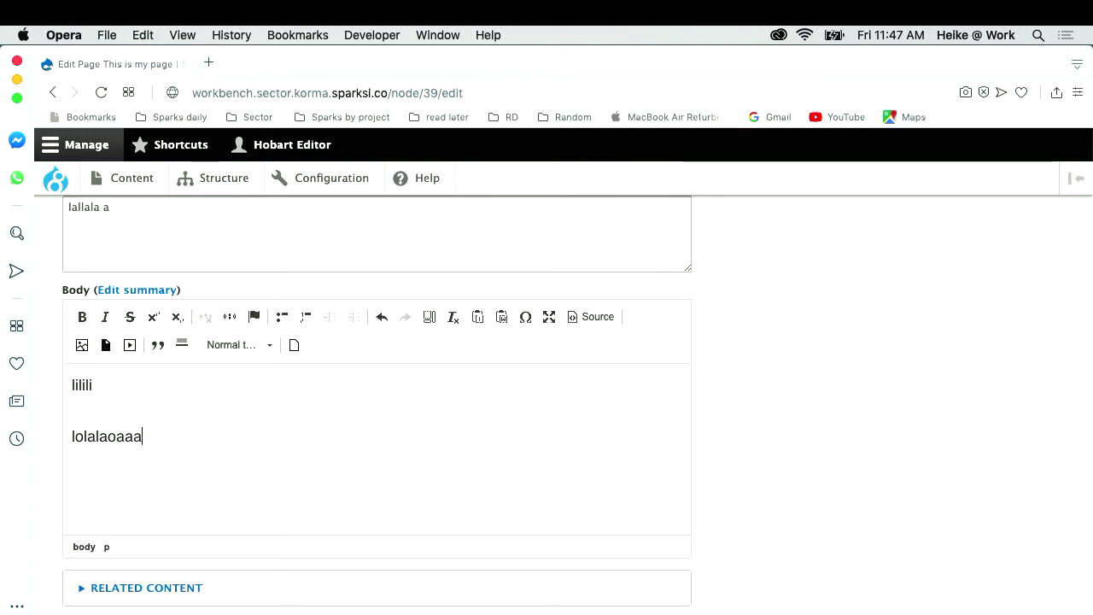
scroll(111, 388, "down", 4)
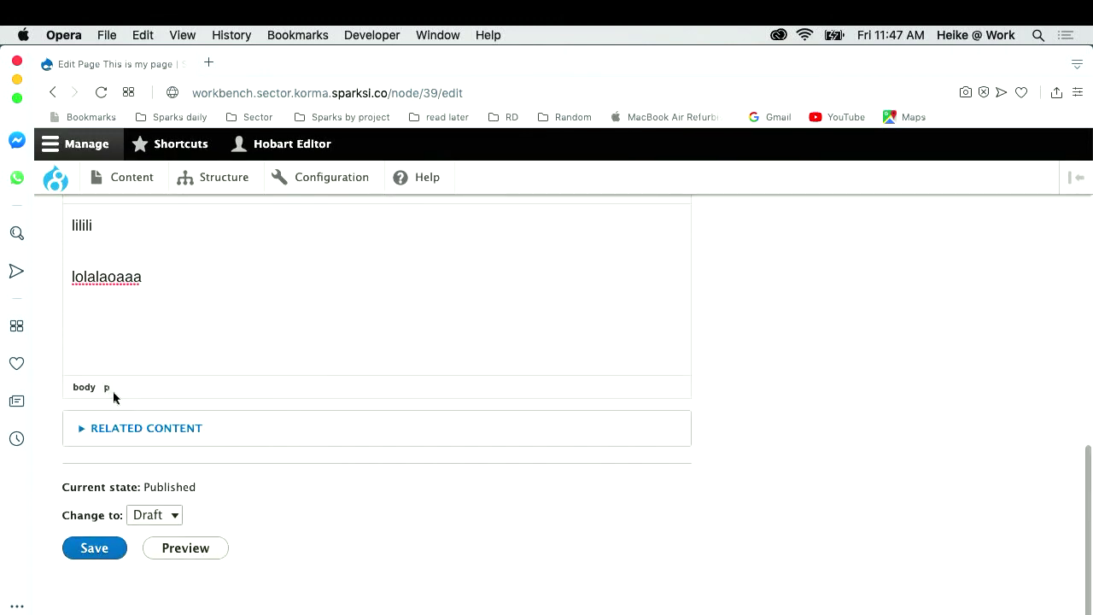
left_click(87, 560)
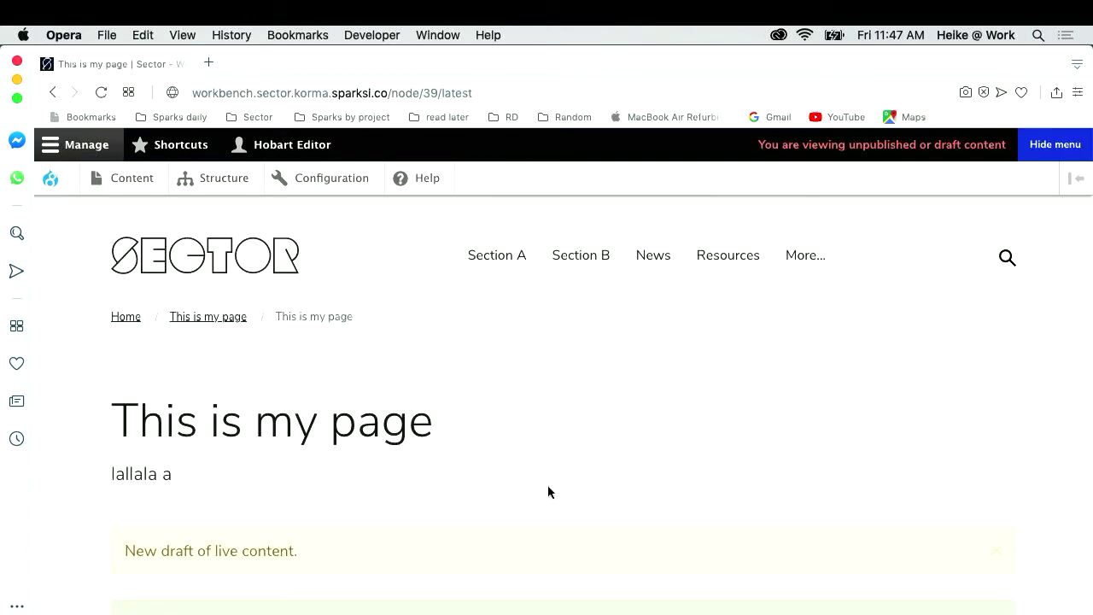
- Look through the saved draft, preview it with the admin menu hidden, and restore the menu
scroll(547, 492, "down", 5)
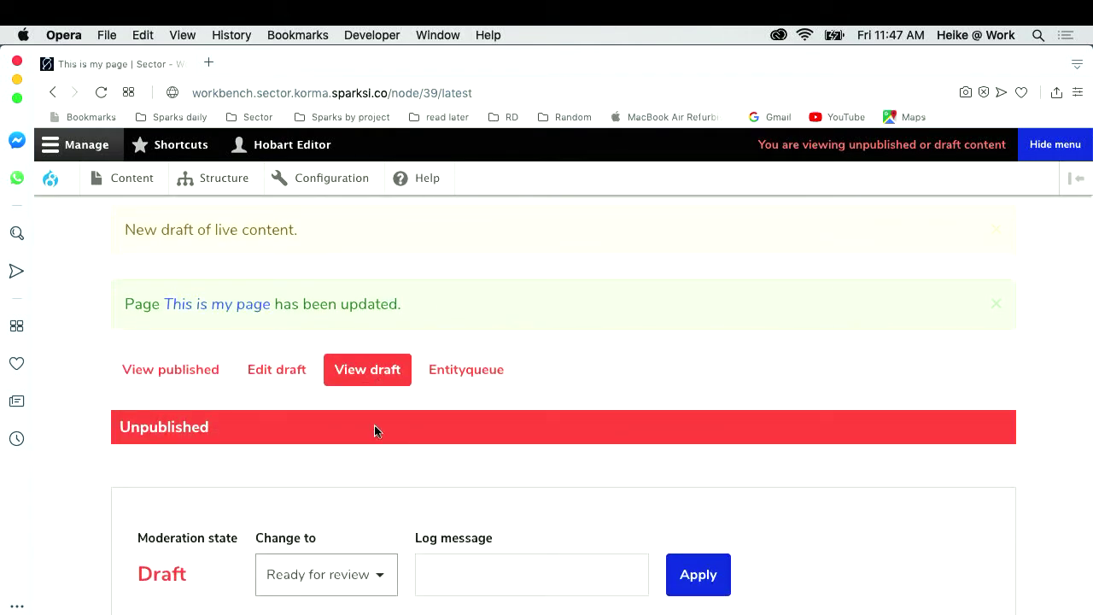
scroll(297, 445, "down", 3)
scroll(298, 445, "up", 1)
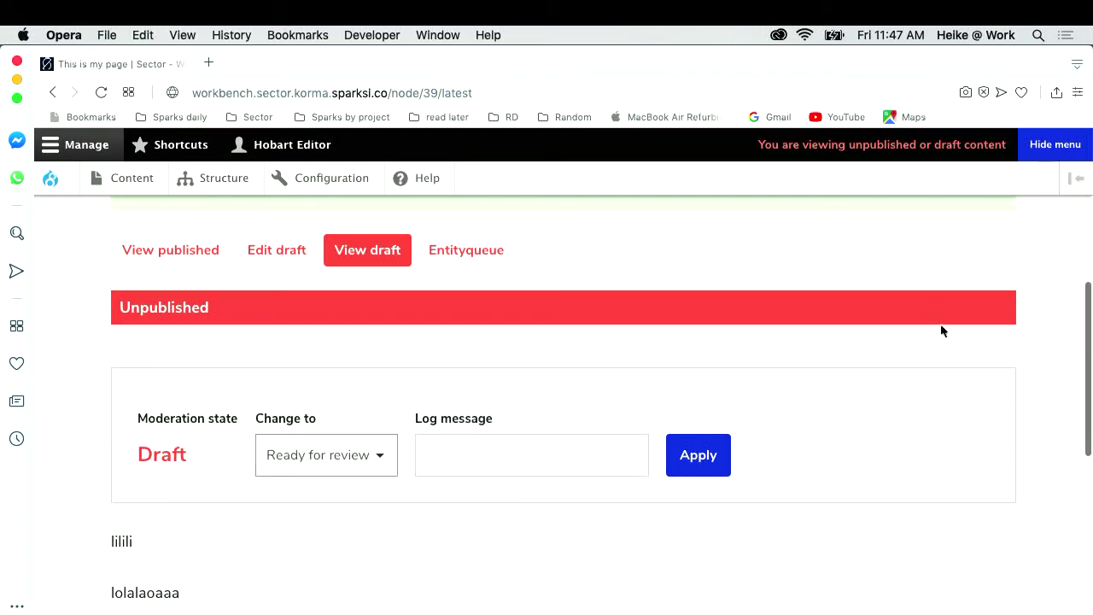
left_click(1061, 145)
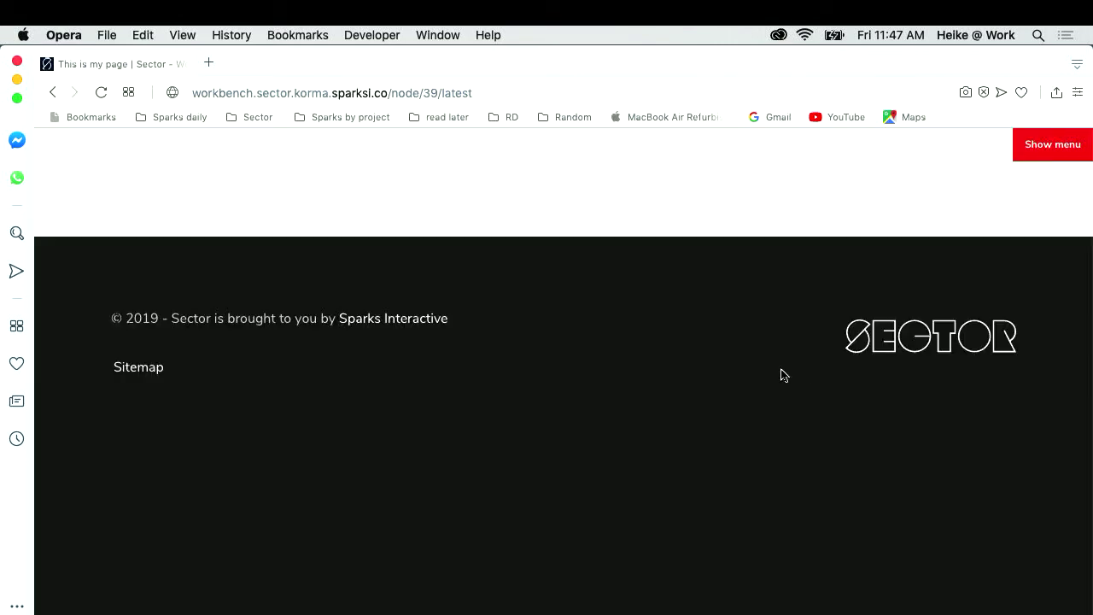
scroll(743, 436, "up", 3)
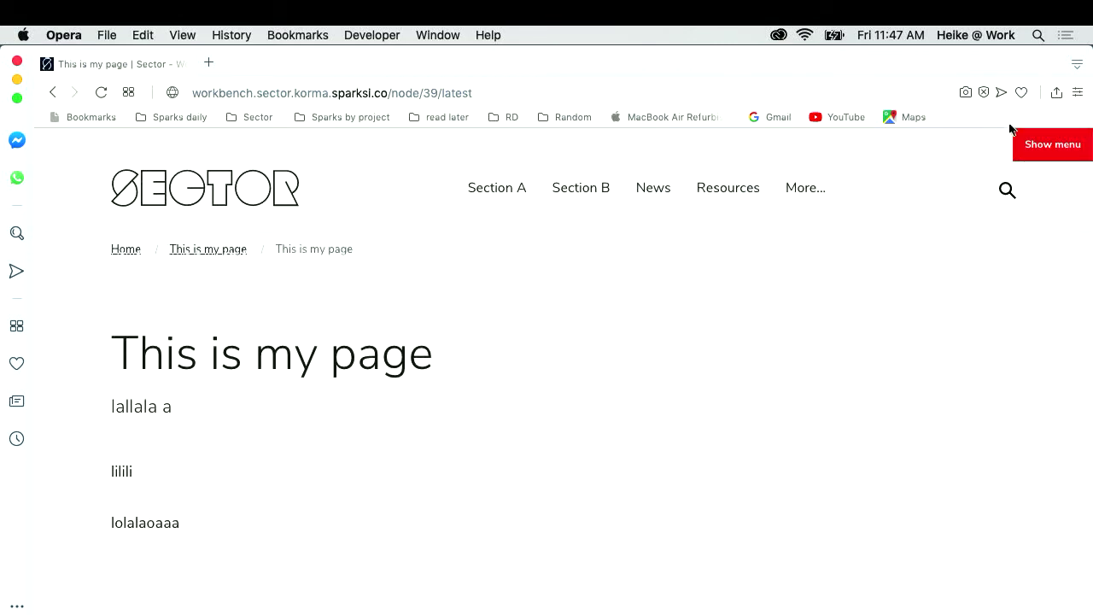
left_click(1057, 145)
- Change the draft's moderation state to Ready for review with the log message "This one please!" and apply it
scroll(362, 401, "down", 8)
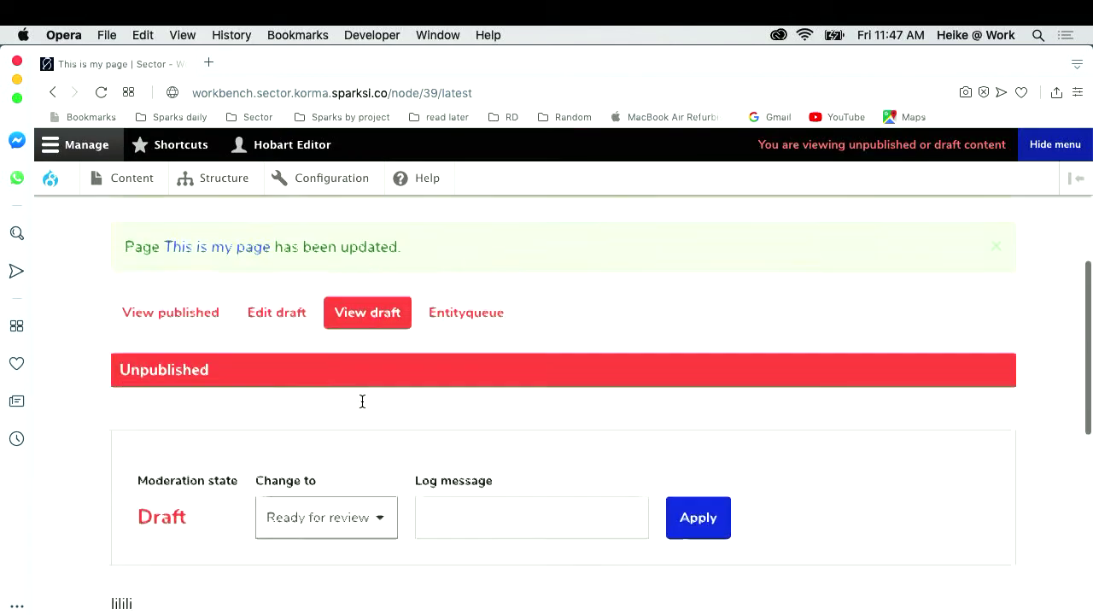
left_click(379, 418)
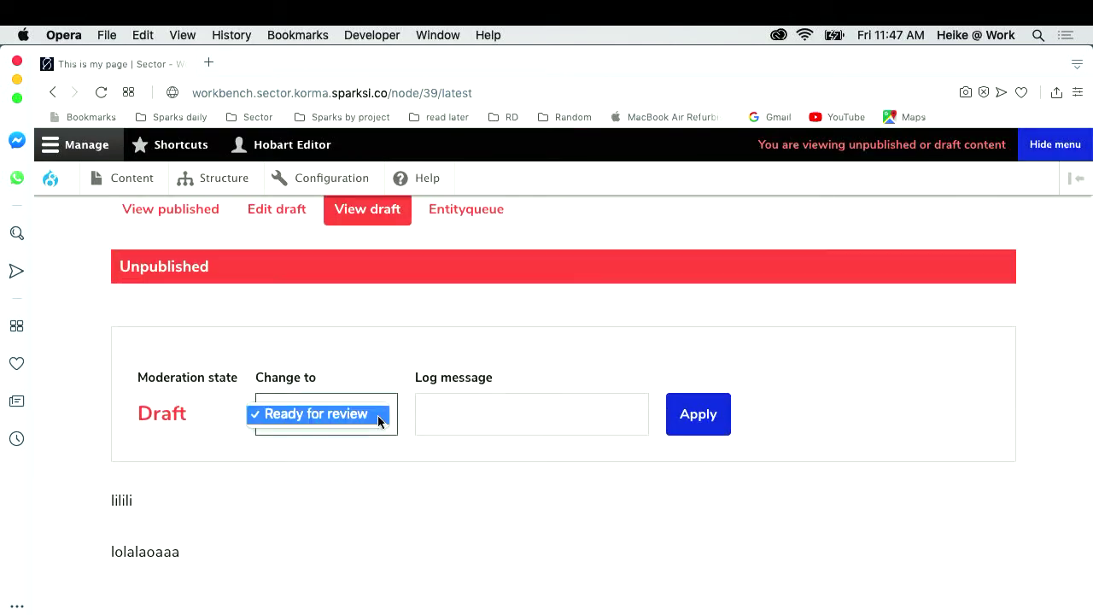
left_click(378, 416)
left_click(444, 414)
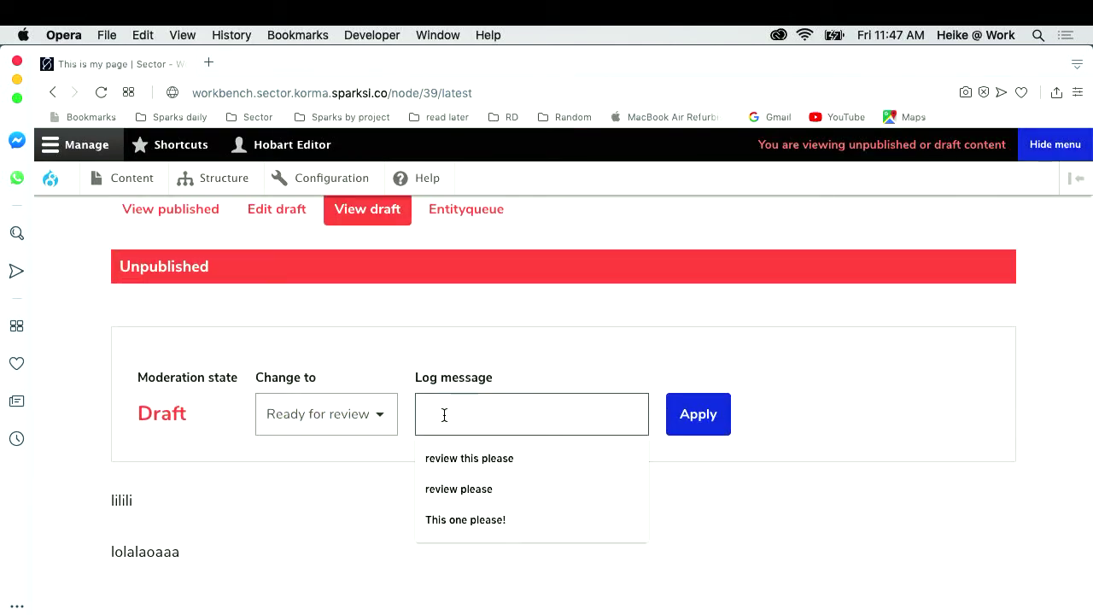
left_click(487, 520)
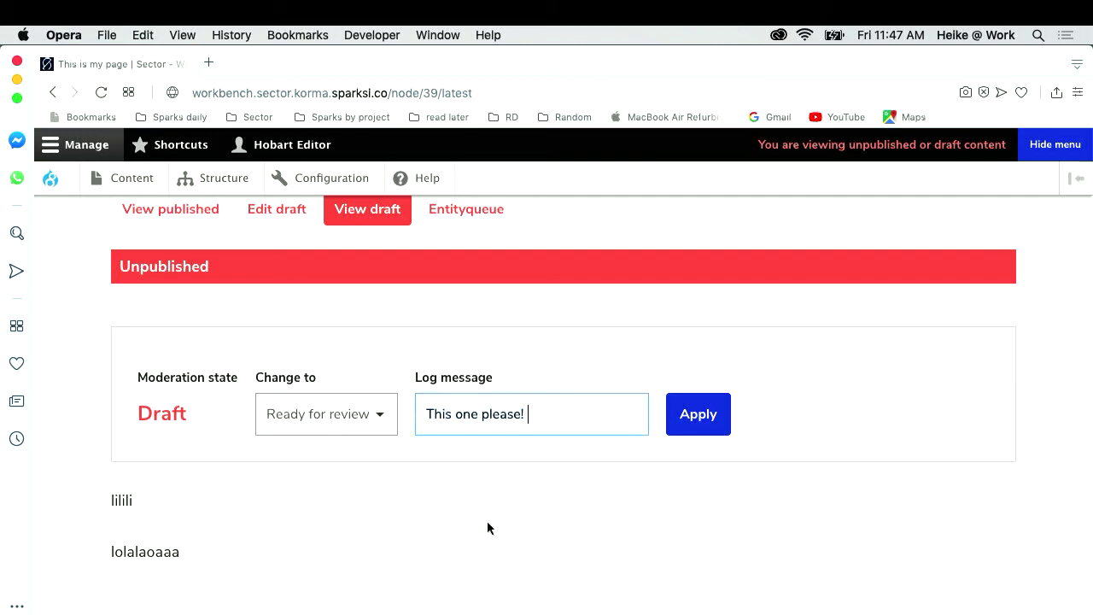
left_click(689, 422)
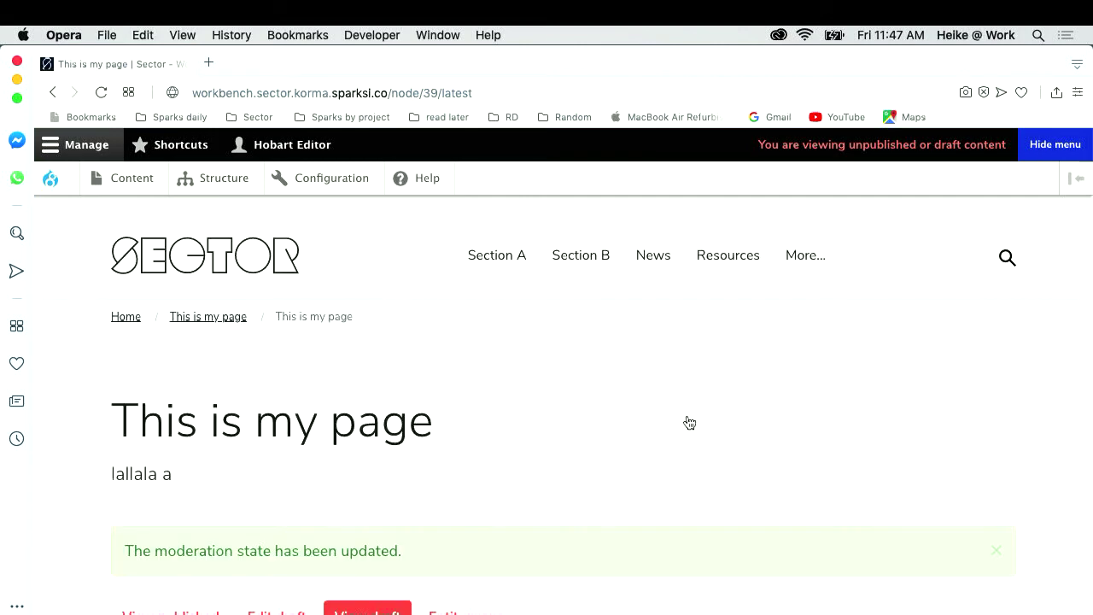
- In the moderator's session, list the content that needs review and open the edit form of "This is my page"
key("ctrl+Right")
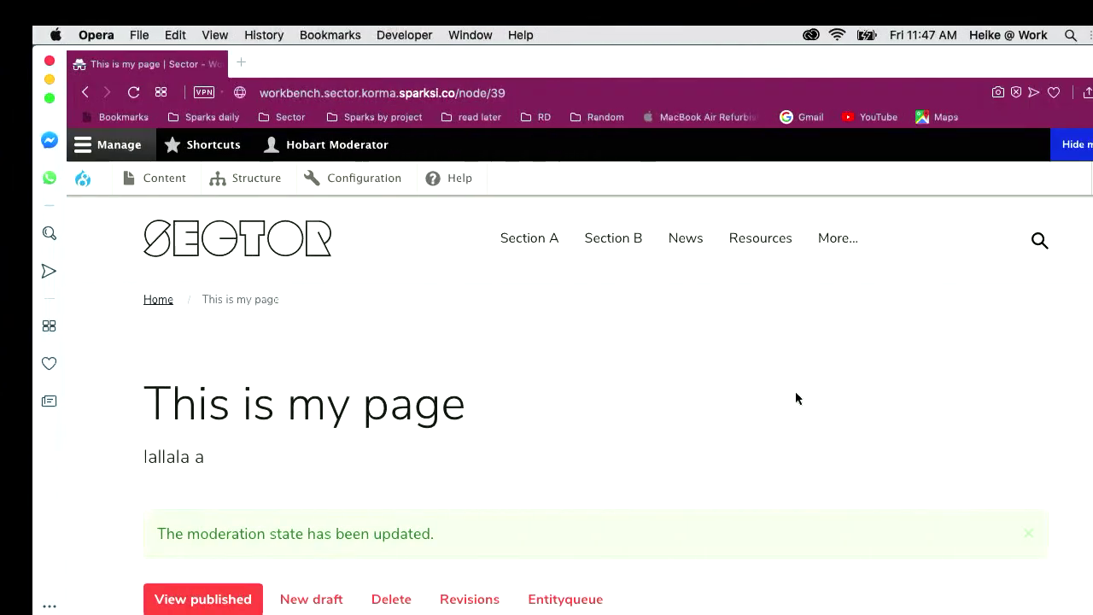
left_click(134, 180)
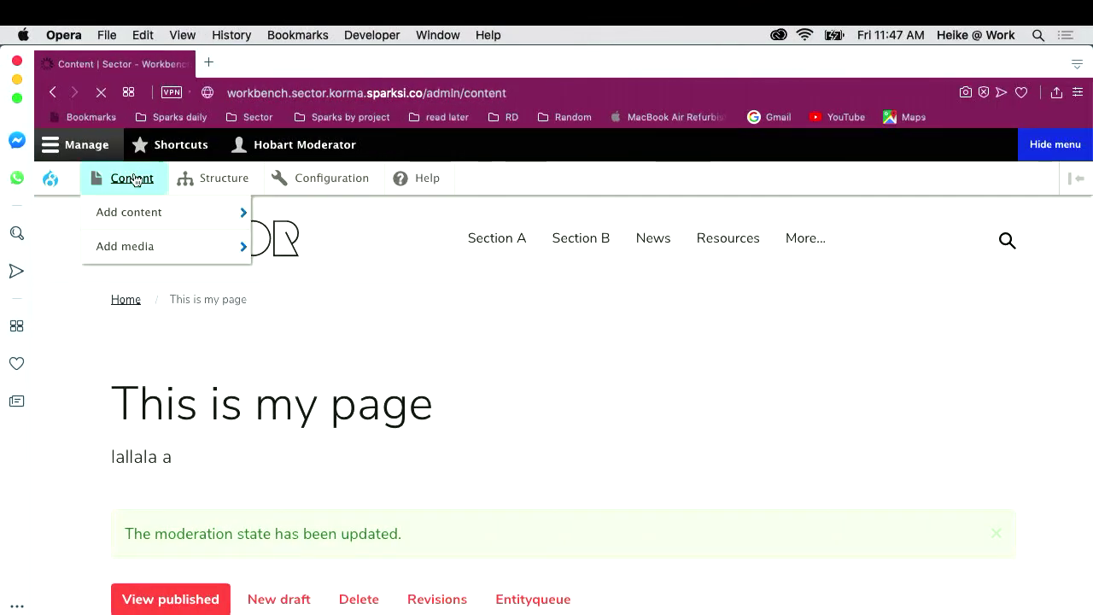
left_click(455, 323)
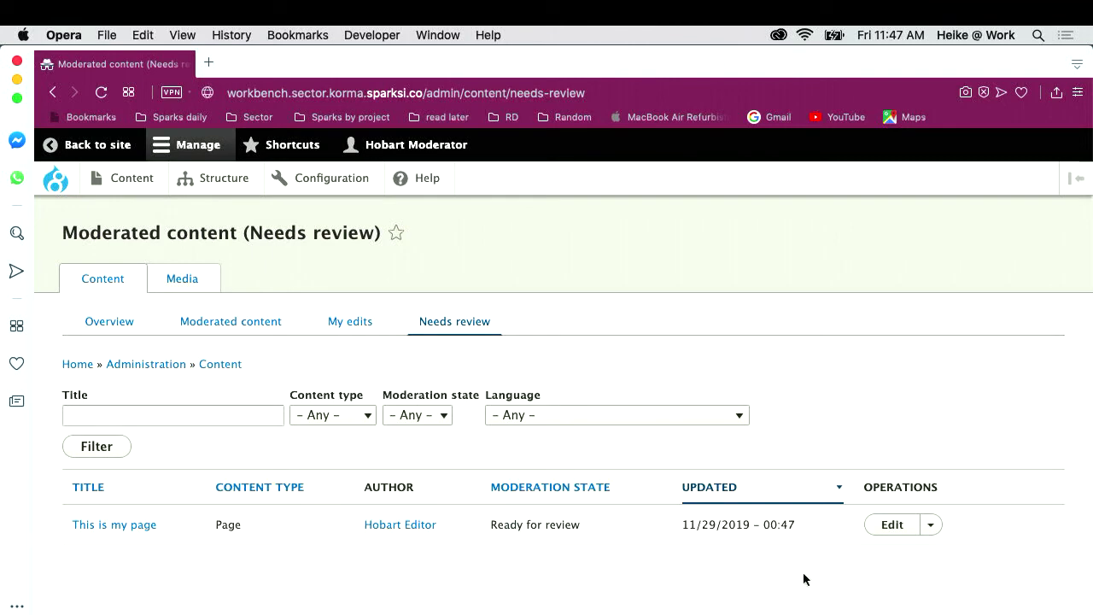
left_click(896, 524)
scroll(493, 385, "down", 5)
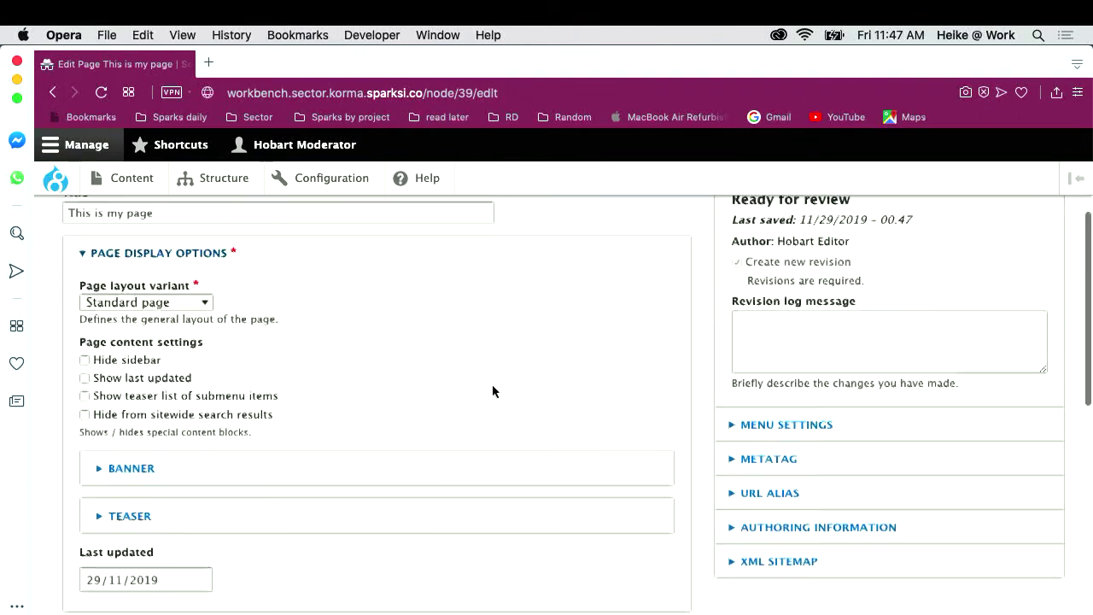
scroll(492, 390, "up", 5)
- Compare the latest Ready for review revision of "This is my page" with its published revision, and return to the revisions list
left_click(505, 281)
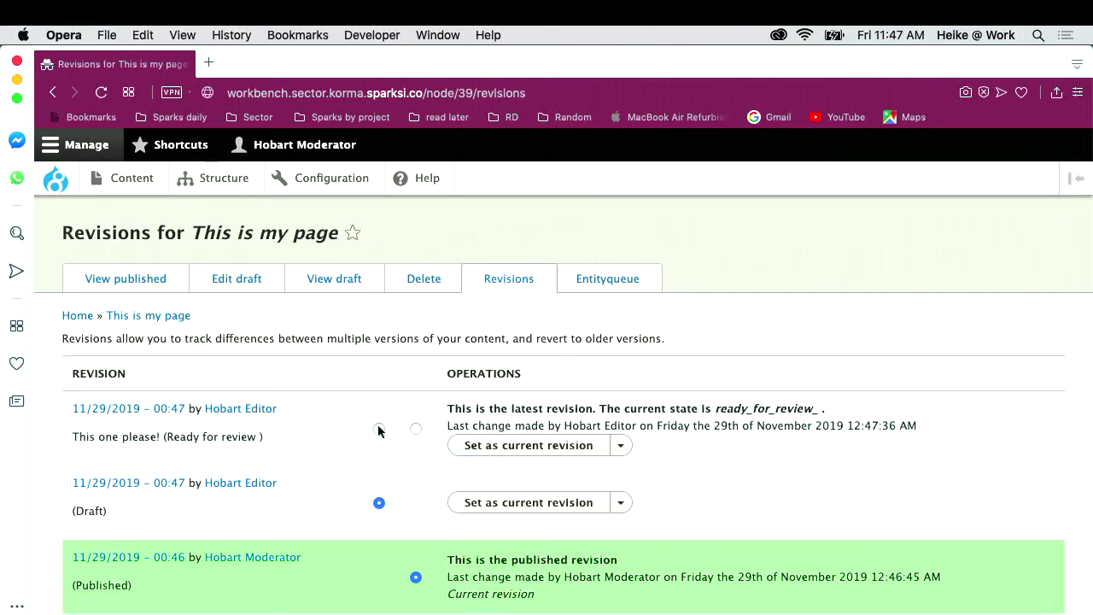
left_click(379, 428)
scroll(329, 510, "down", 5)
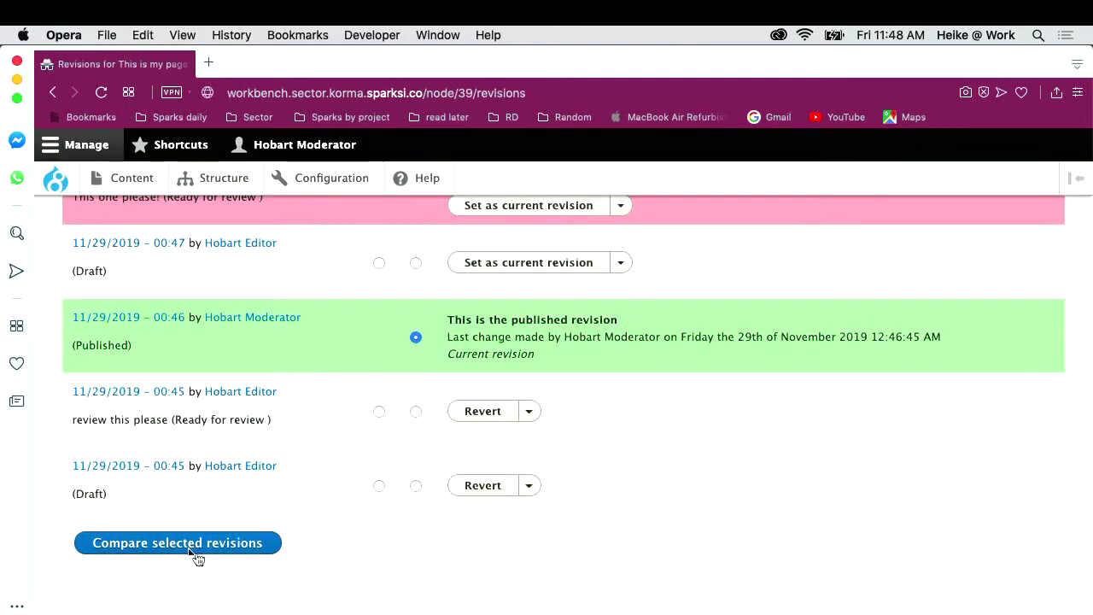
left_click(189, 551)
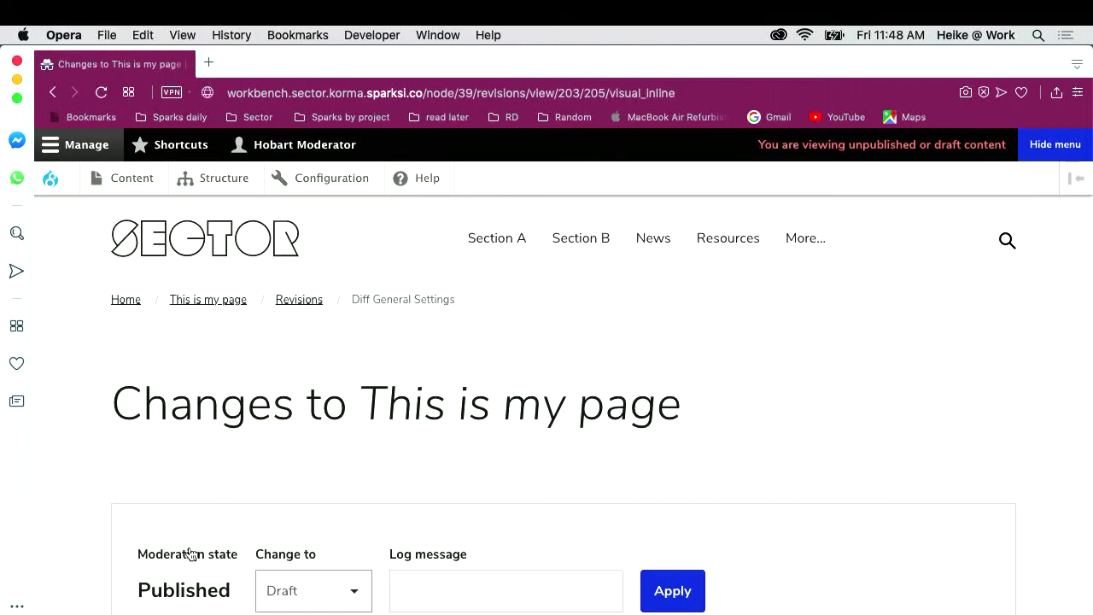
scroll(425, 472, "down", 10)
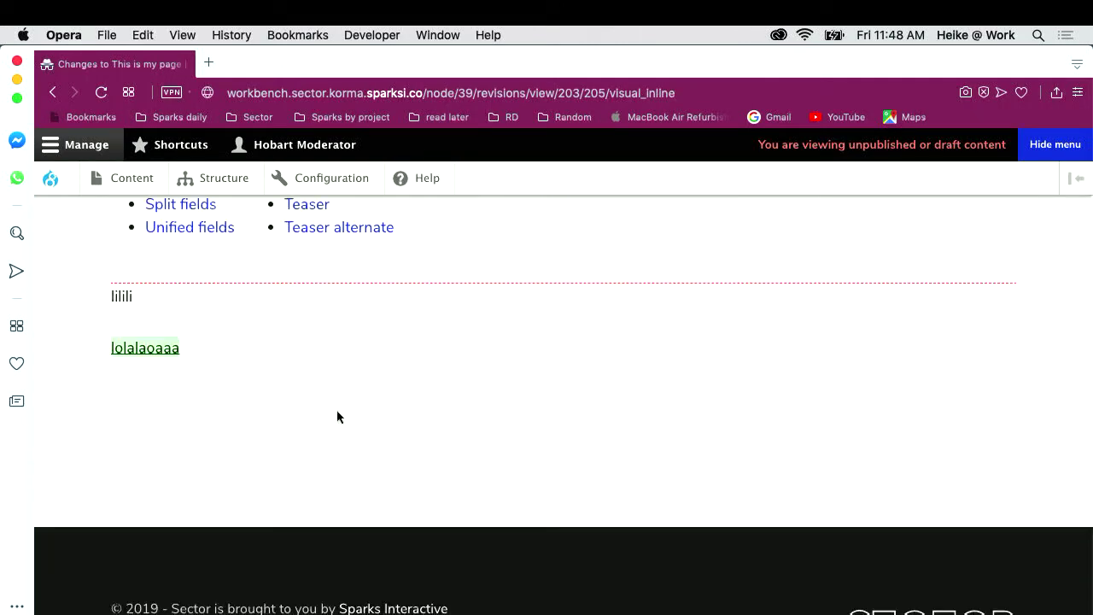
scroll(336, 417, "up", 10)
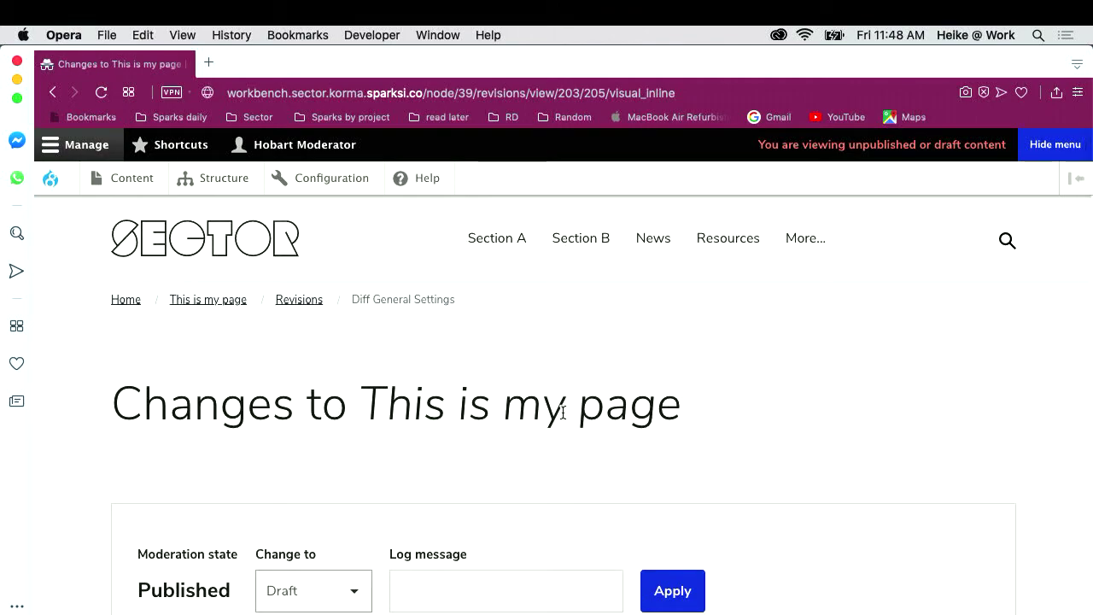
left_click(52, 92)
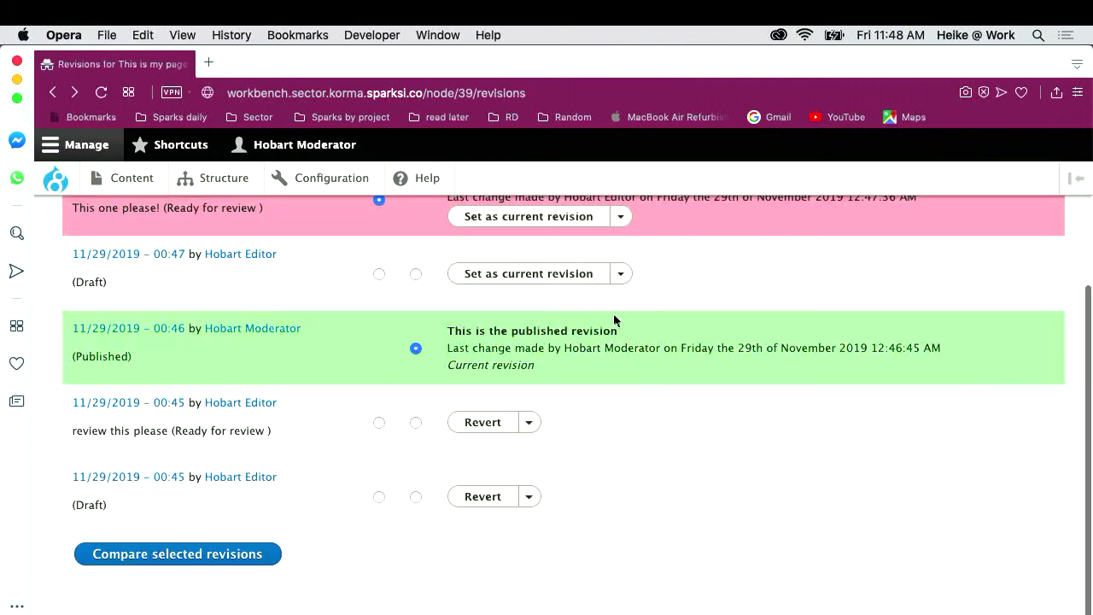
scroll(786, 400, "up", 5)
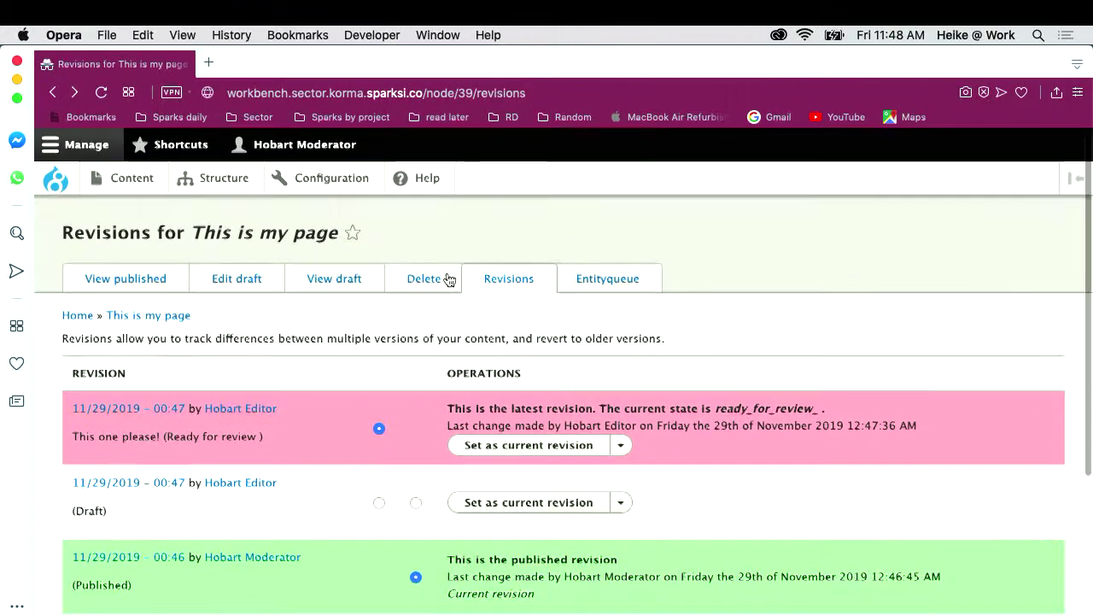
- View the published version of "This is my page" with the admin menu hidden, and restore the menu
left_click(150, 282)
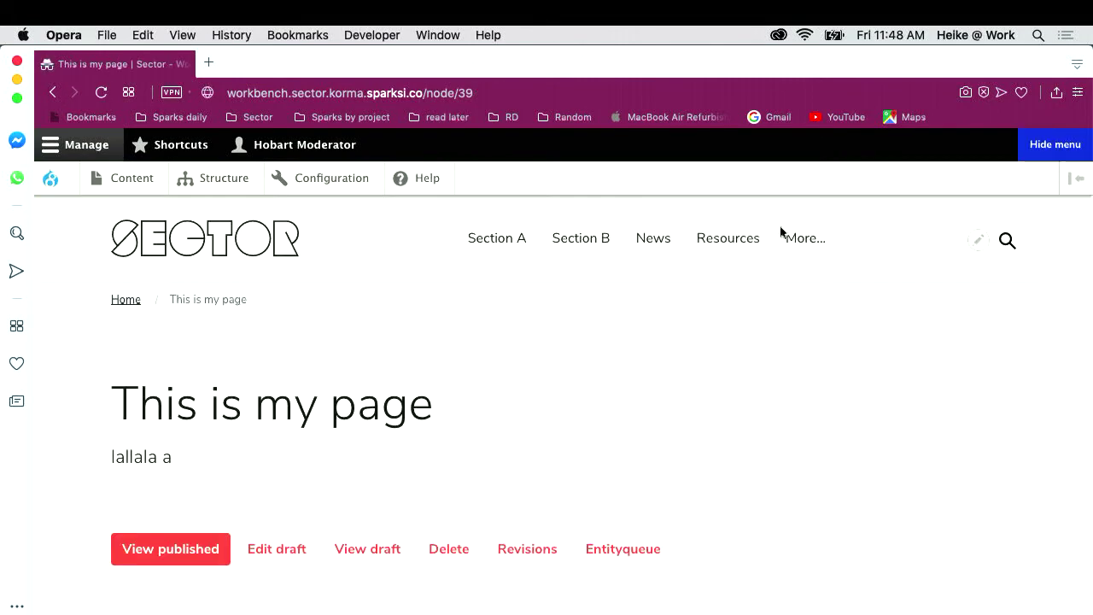
left_click(1064, 146)
scroll(680, 412, "down", 2)
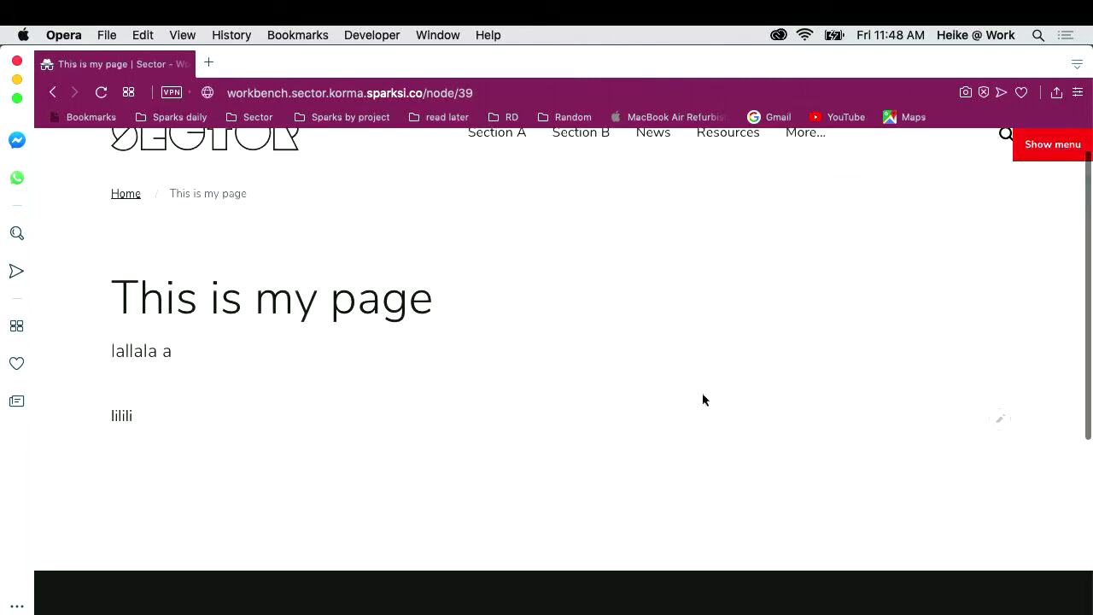
left_click(1063, 145)
scroll(350, 530, "down", 2)
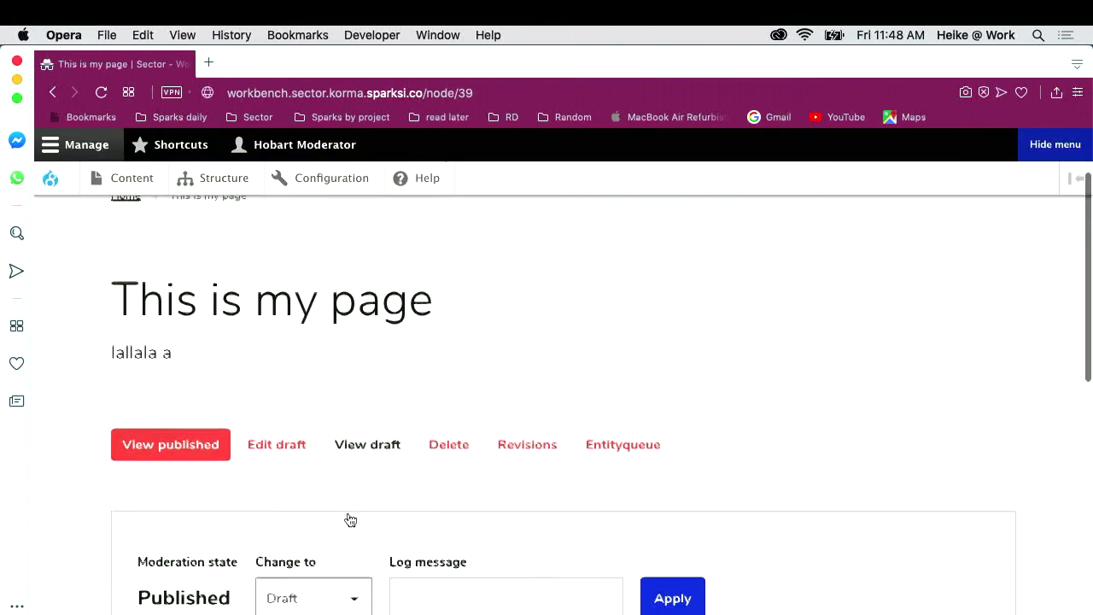
scroll(350, 519, "down", 1)
left_click(350, 546)
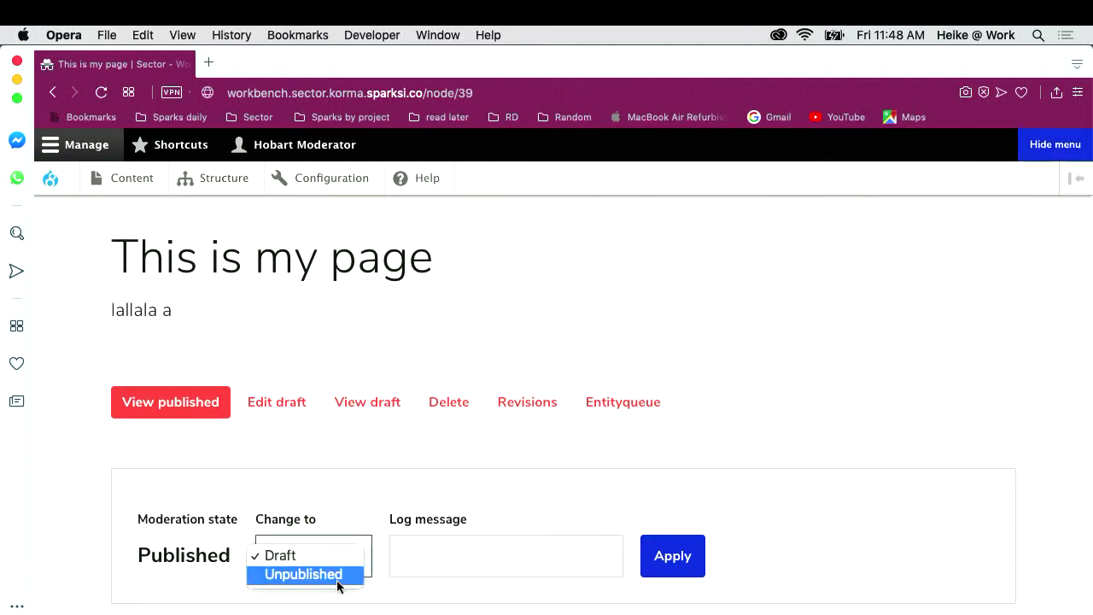
left_click(339, 575)
left_click(334, 568)
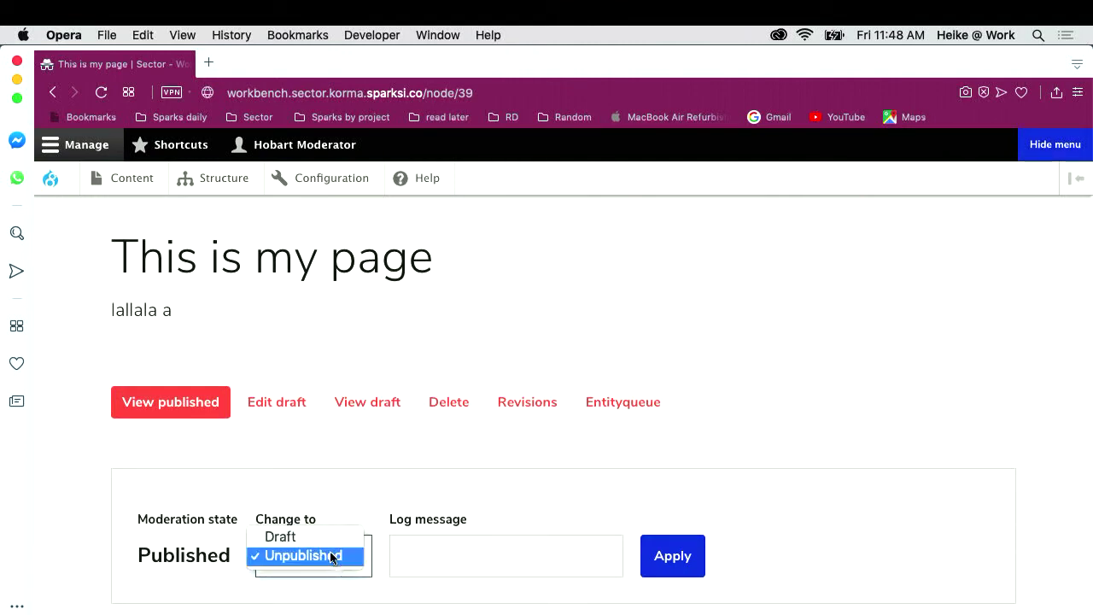
left_click(324, 536)
left_click(440, 572)
- Apply the Draft moderation state to "This is my page" with the log message "make some more changes"
scroll(439, 571, "down", 3)
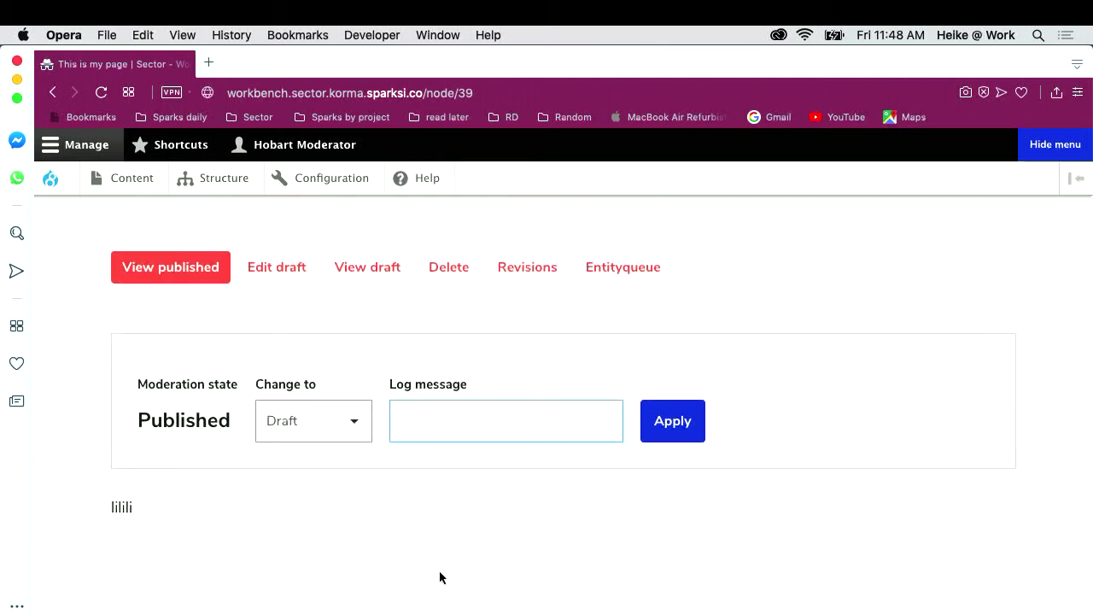
left_click(445, 419)
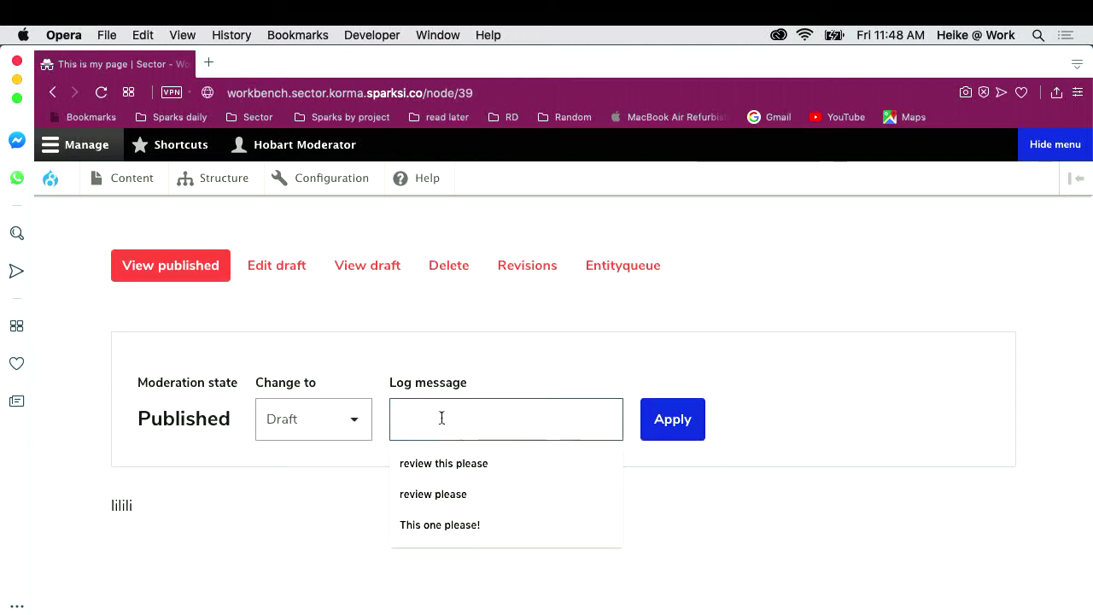
type("make")
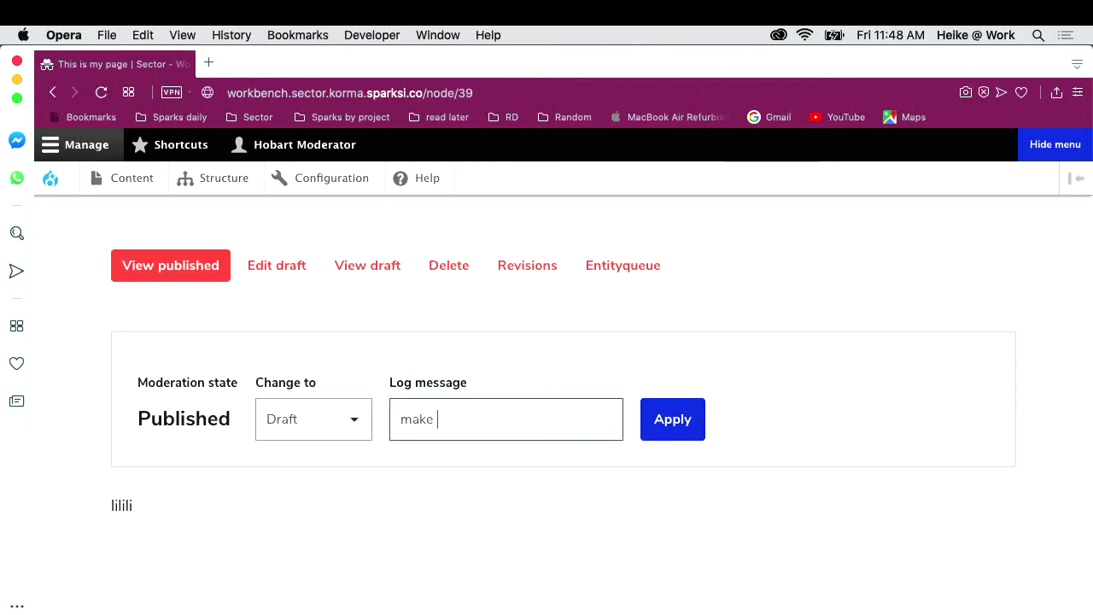
type(" some more chan")
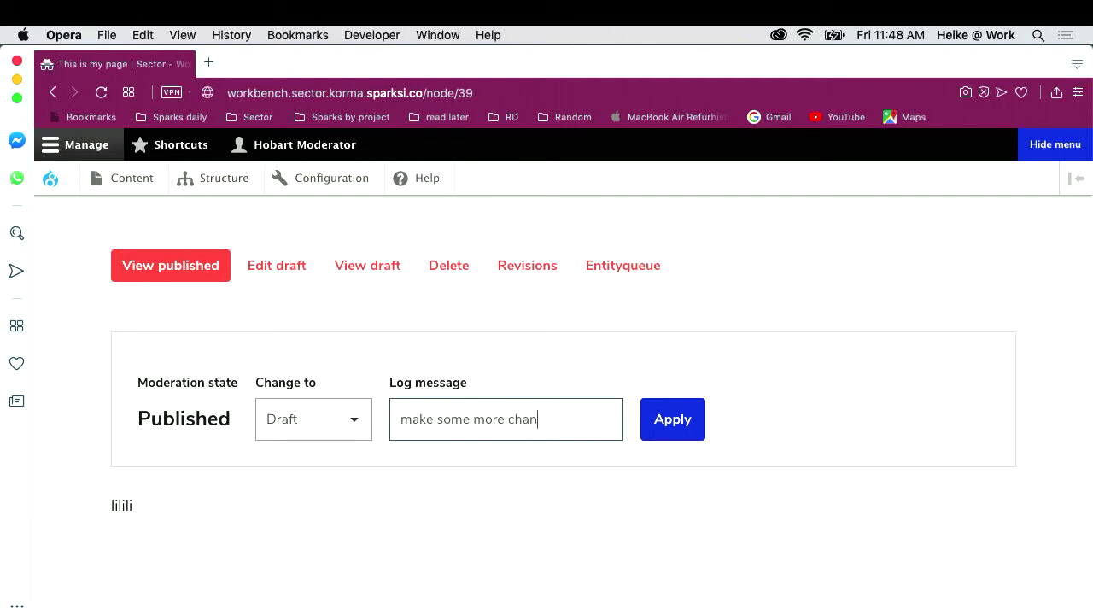
type("ges")
left_click(659, 423)
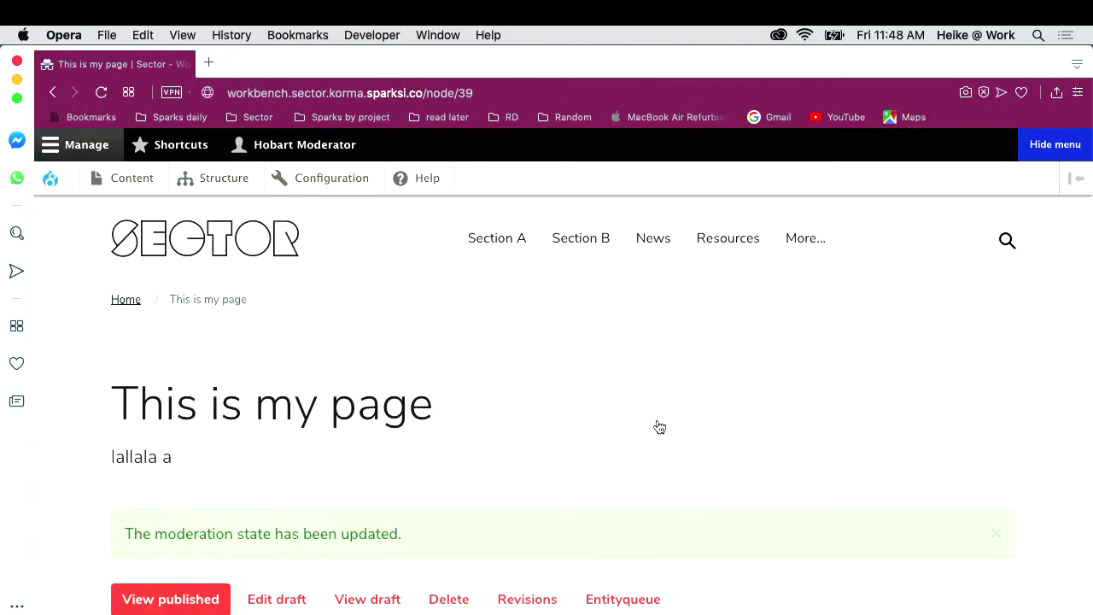
scroll(660, 427, "down", 5)
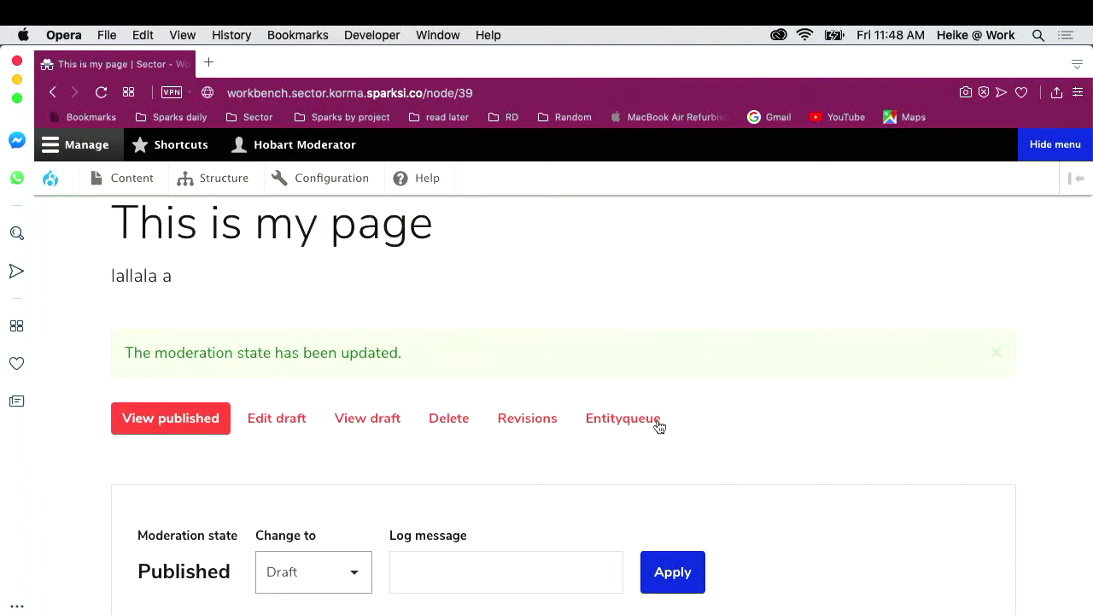
- Review the published version, the current draft and the draft's edit form of "This is my page", ending on the draft view
scroll(659, 428, "down", 4)
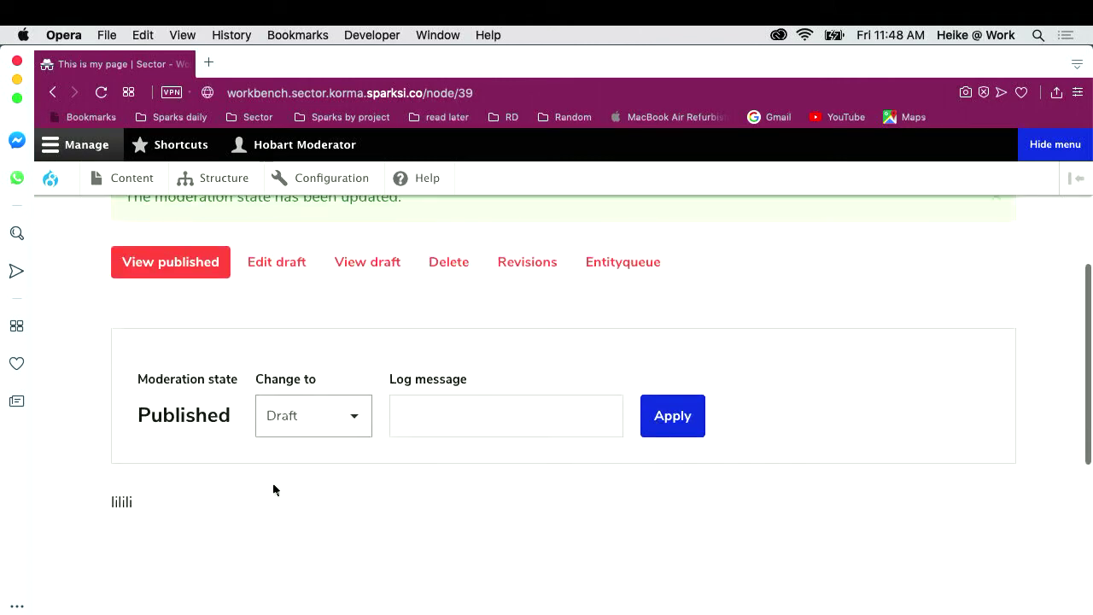
left_click(371, 263)
scroll(397, 510, "down", 7)
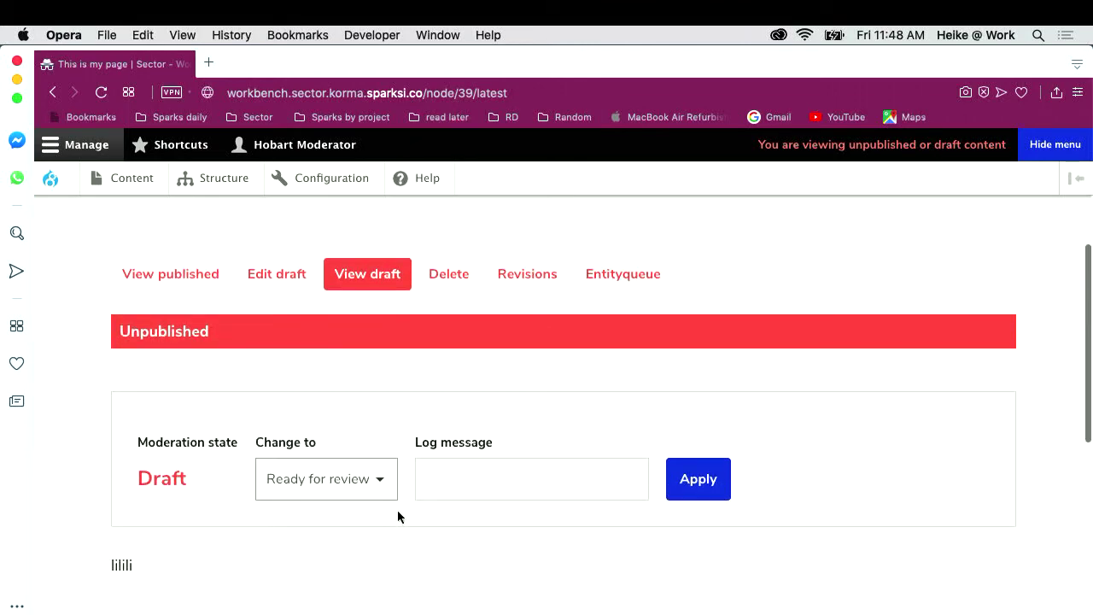
left_click(281, 275)
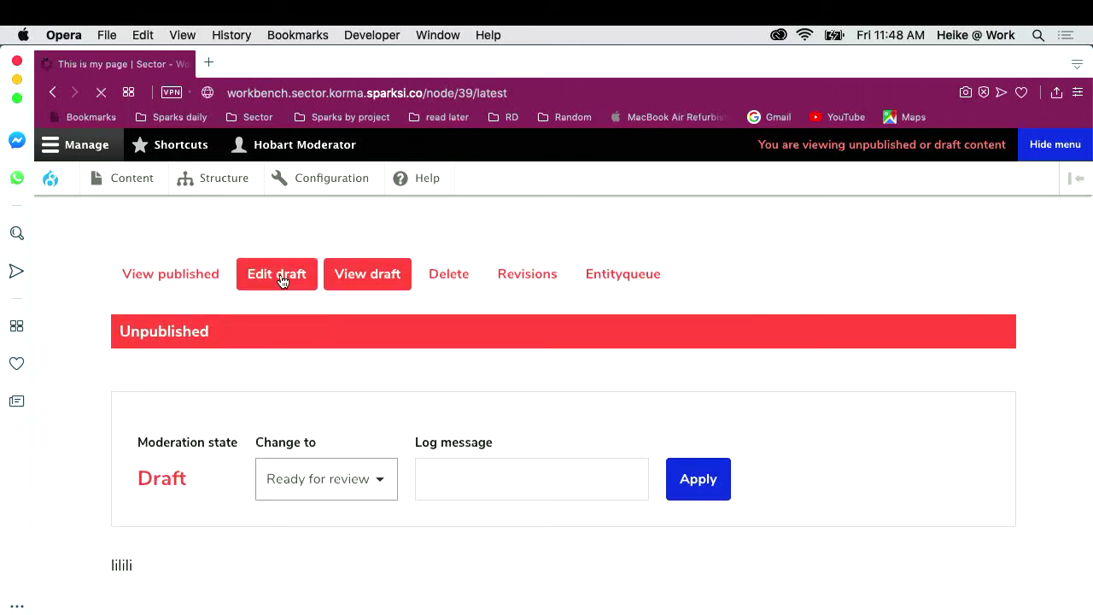
scroll(363, 357, "down", 2)
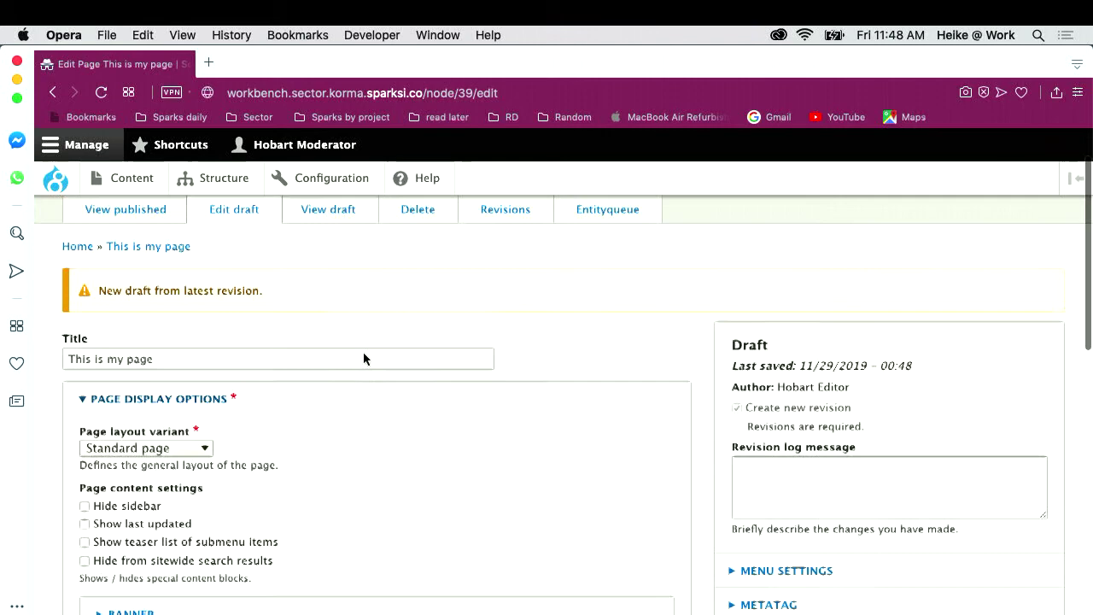
left_click(333, 219)
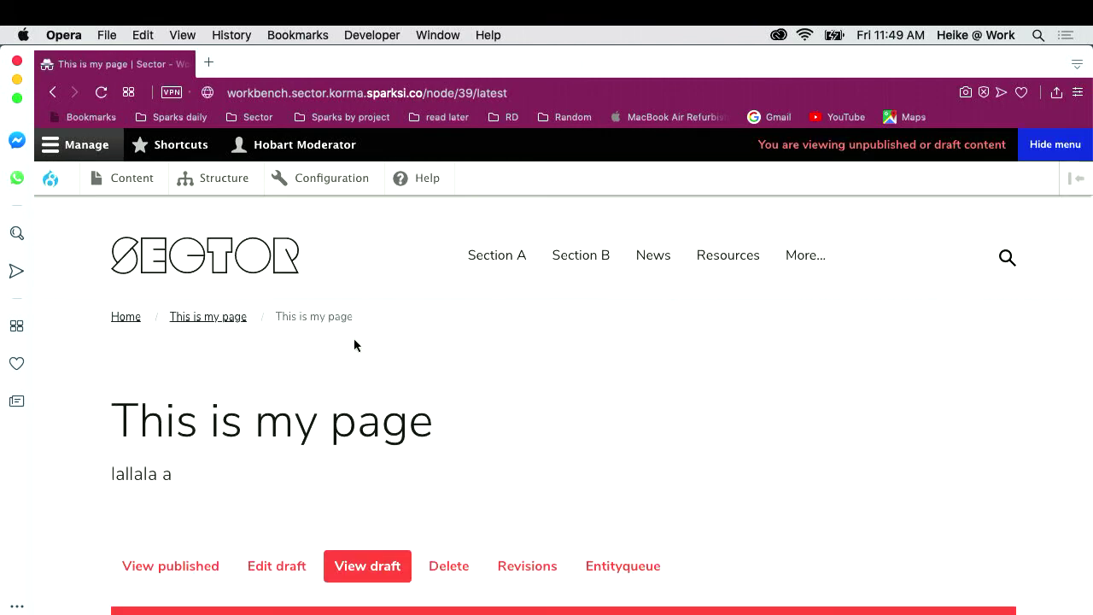
scroll(395, 504, "down", 5)
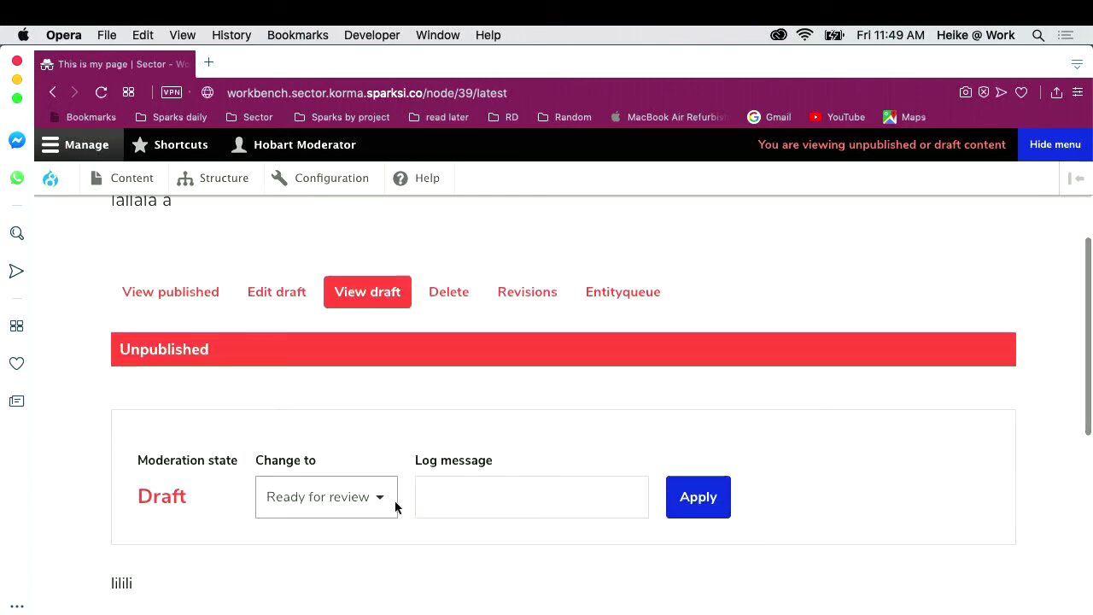
scroll(395, 502, "up", 5)
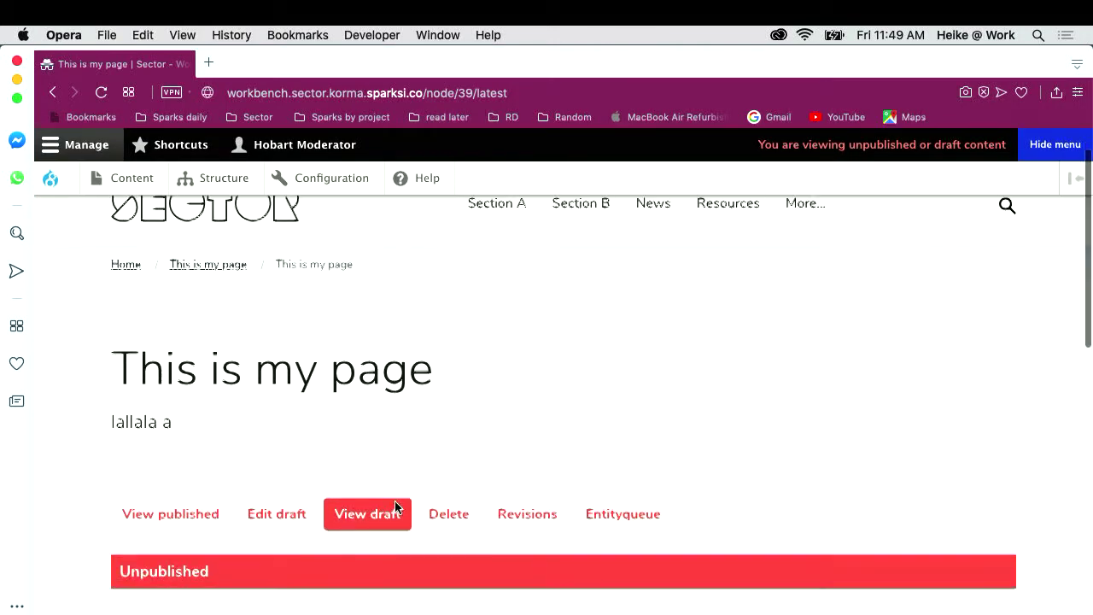
scroll(395, 504, "down", 10)
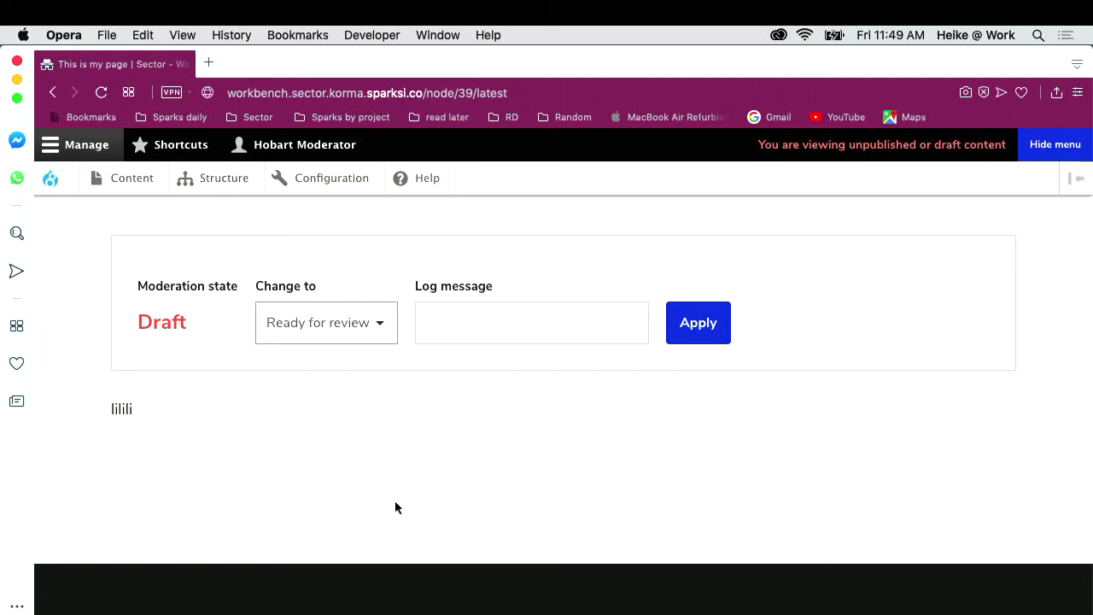
- Switch to the editor's session and reload the draft of "This is my page" to check its moderation state
key("ctrl+Left")
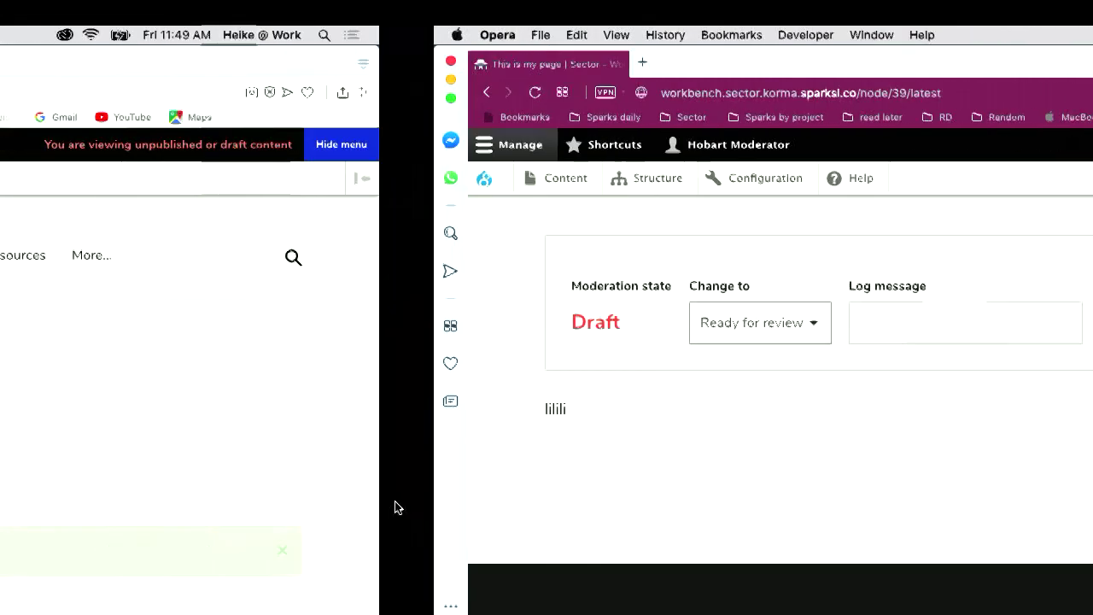
scroll(515, 464, "down", 3)
scroll(515, 465, "down", 5)
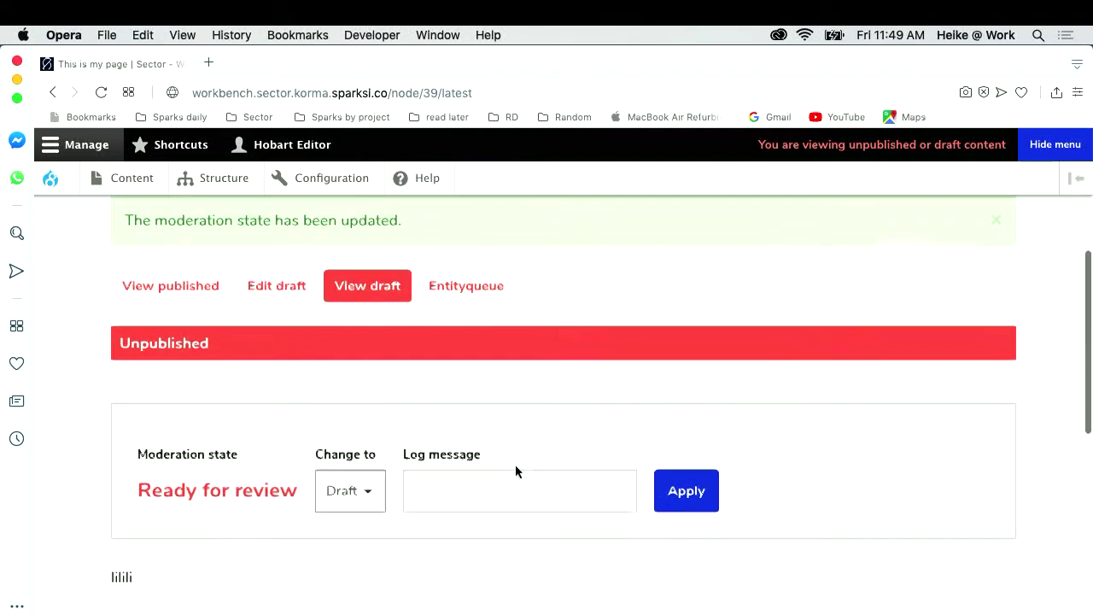
left_click(102, 91)
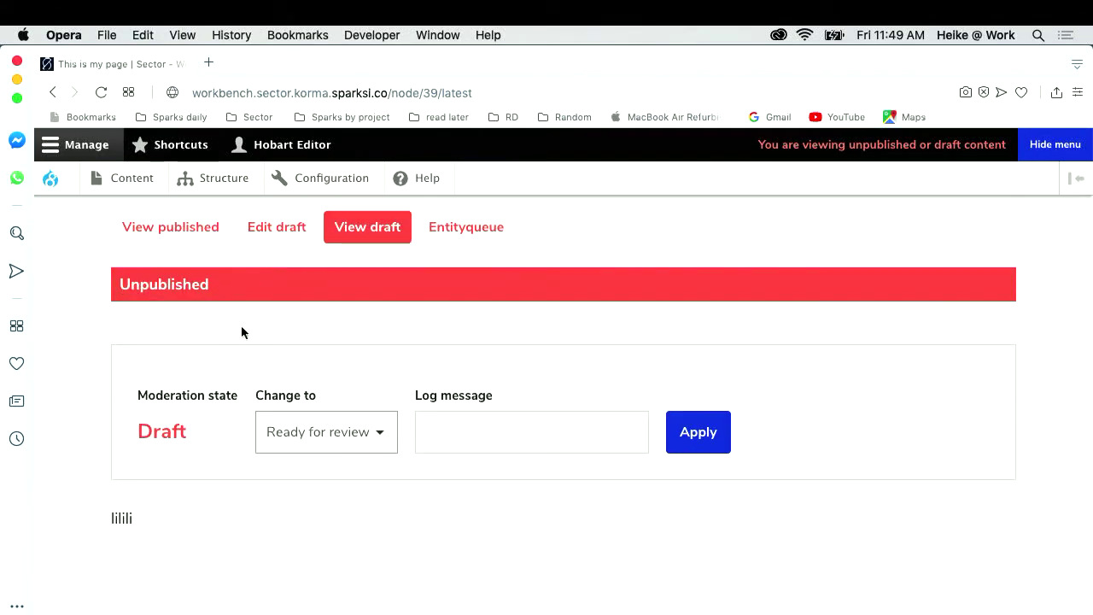
scroll(241, 330, "up", 3)
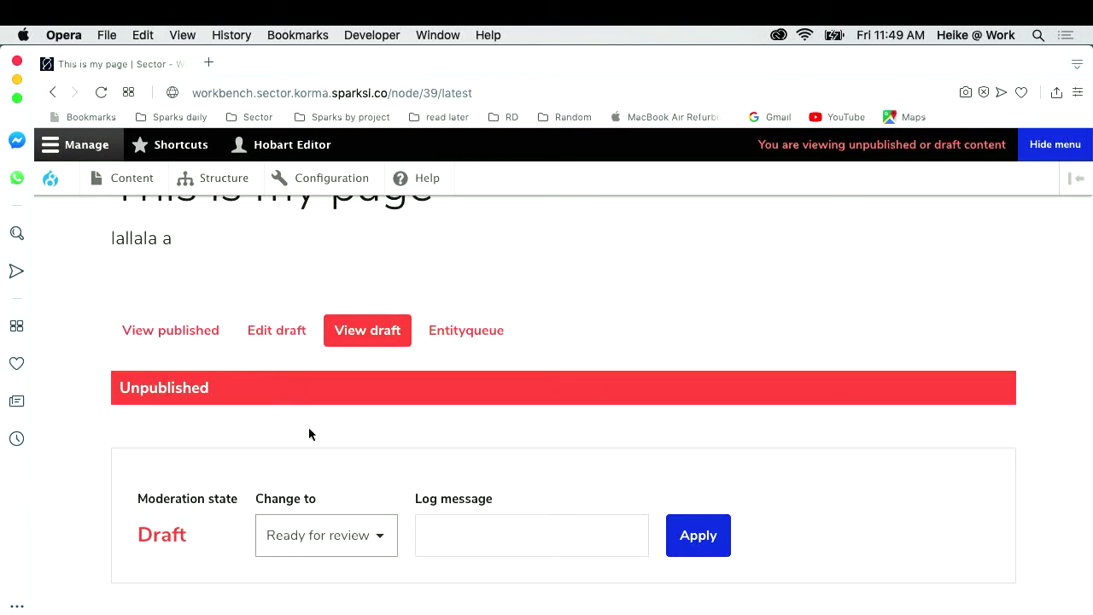
scroll(309, 435, "down", 1)
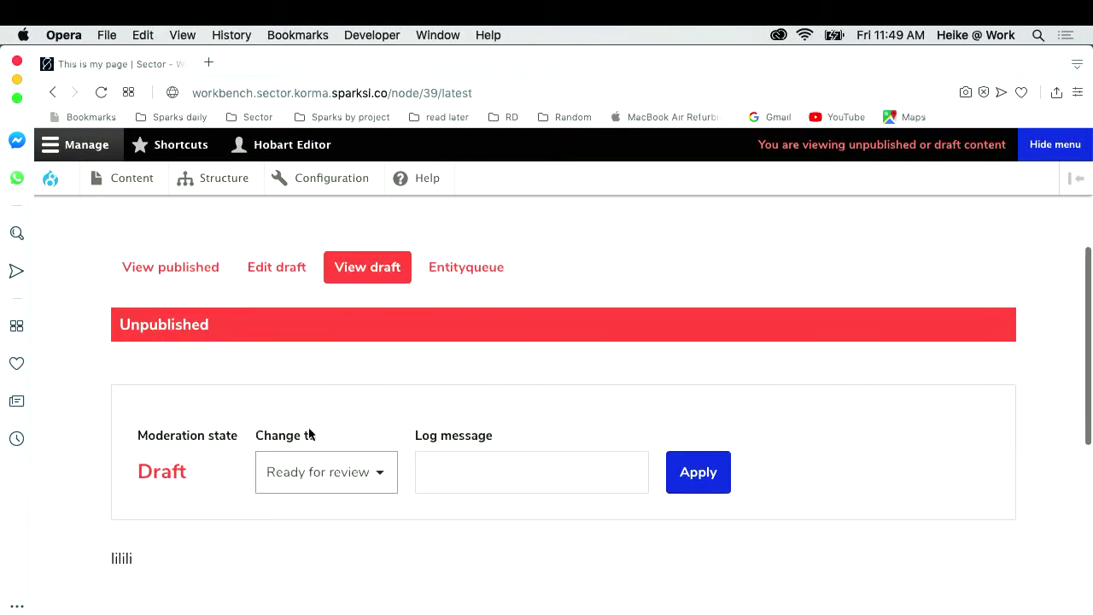
- Edit the draft of "This is my page", adding the paragraph "lolol" below the existing body text, and save it as Draft
left_click(287, 290)
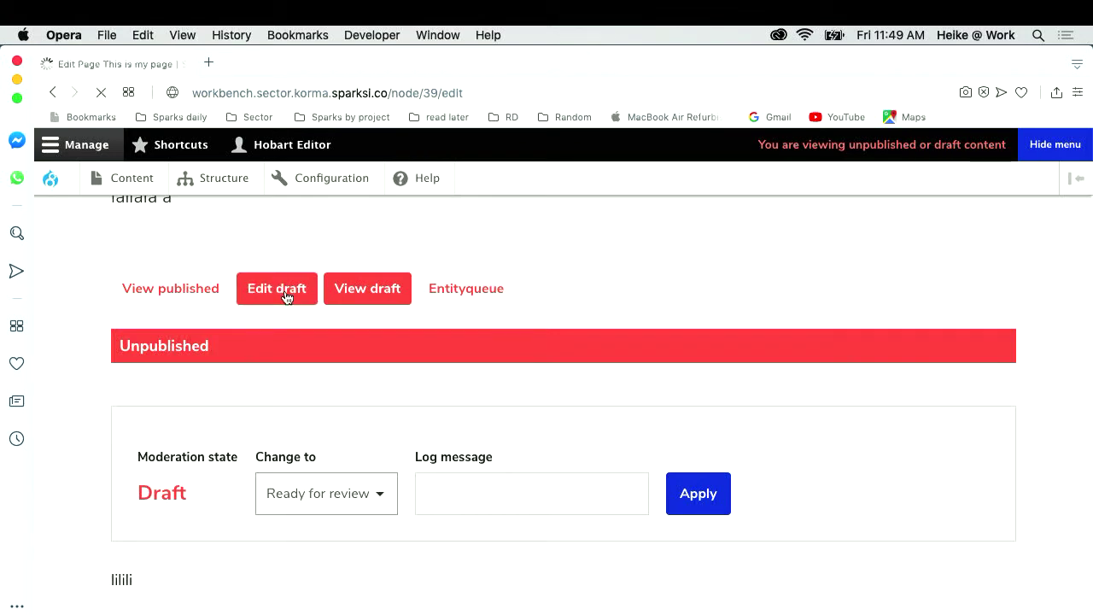
scroll(283, 292, "down", 10)
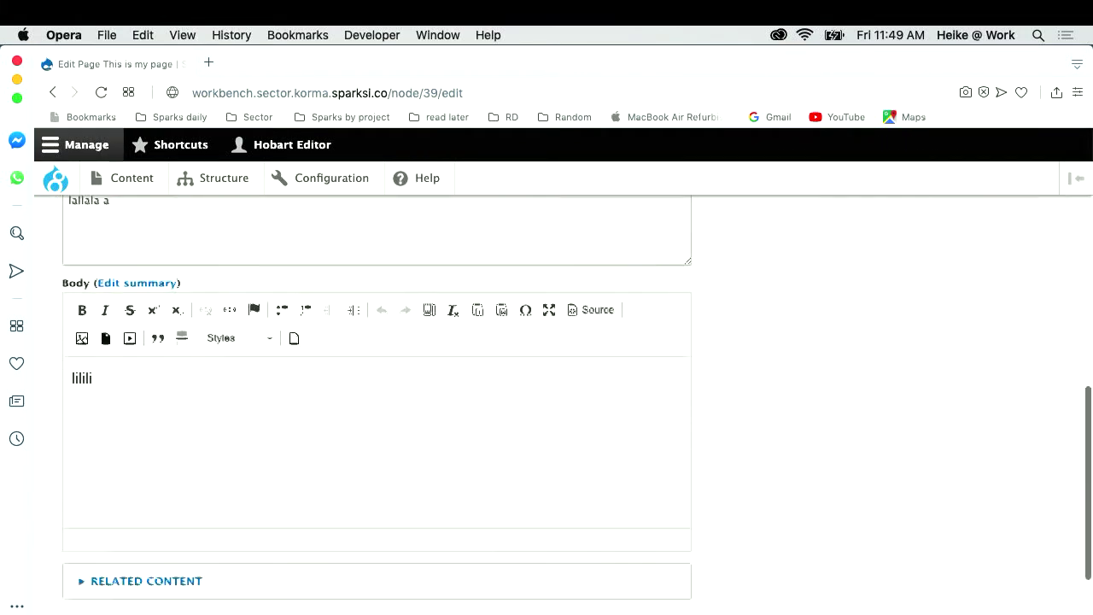
left_click(117, 371)
scroll(225, 417, "up", 1)
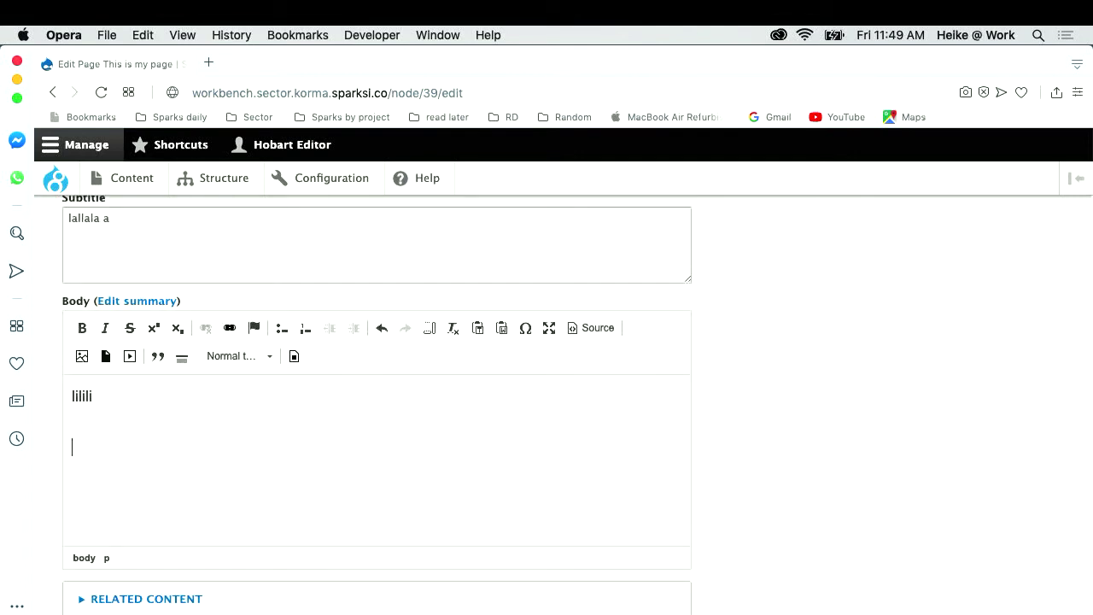
type("lolol")
scroll(342, 473, "down", 5)
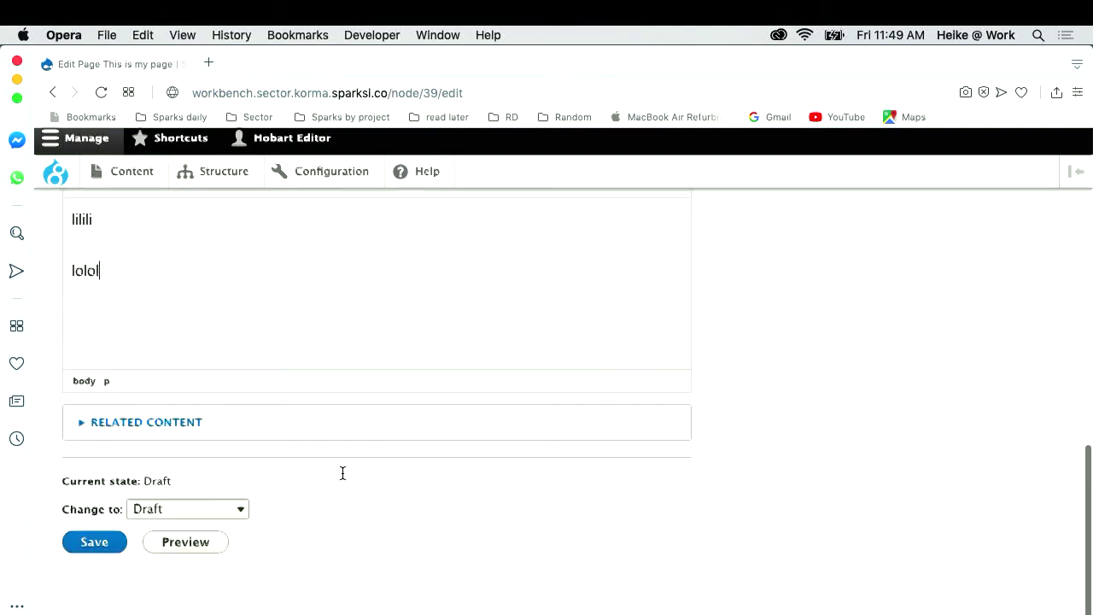
left_click(119, 551)
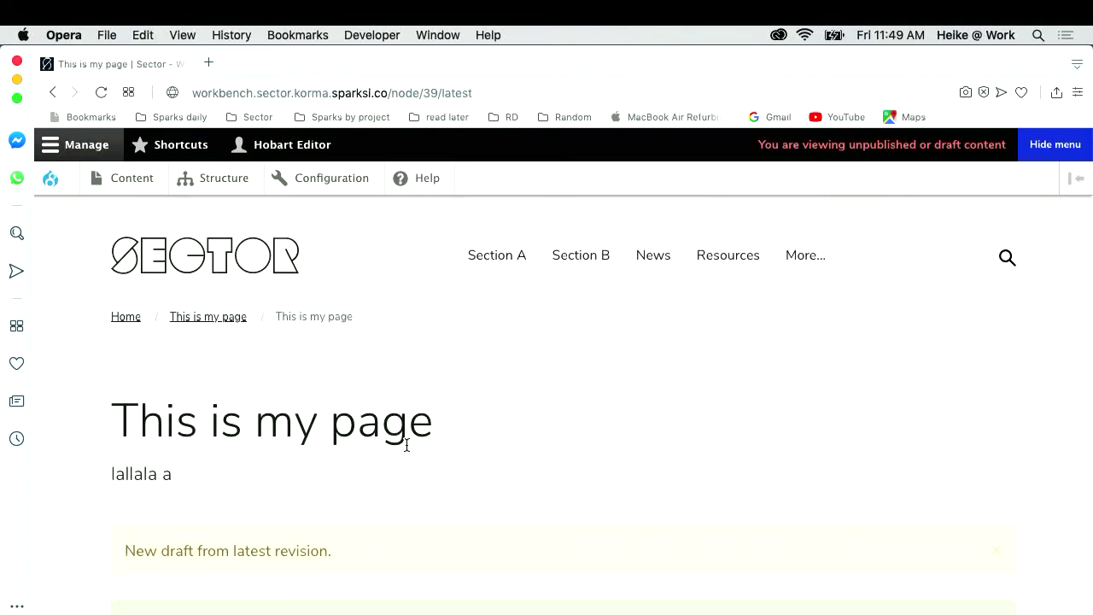
- Apply the Ready for review moderation state to the updated draft of "This is my page"
scroll(405, 444, "down", 6)
scroll(401, 458, "down", 2)
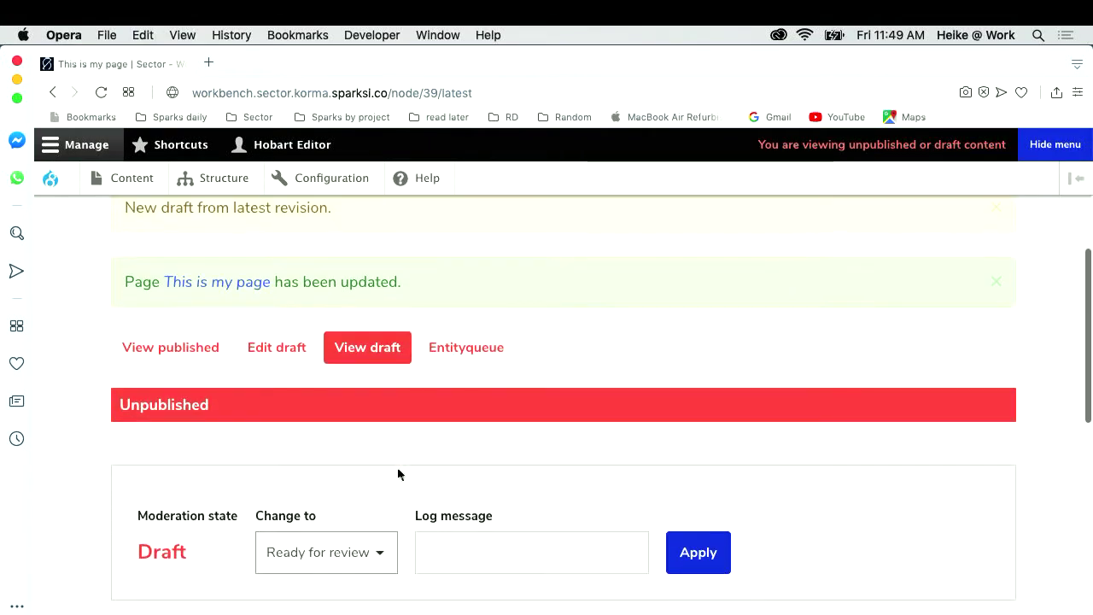
left_click(702, 557)
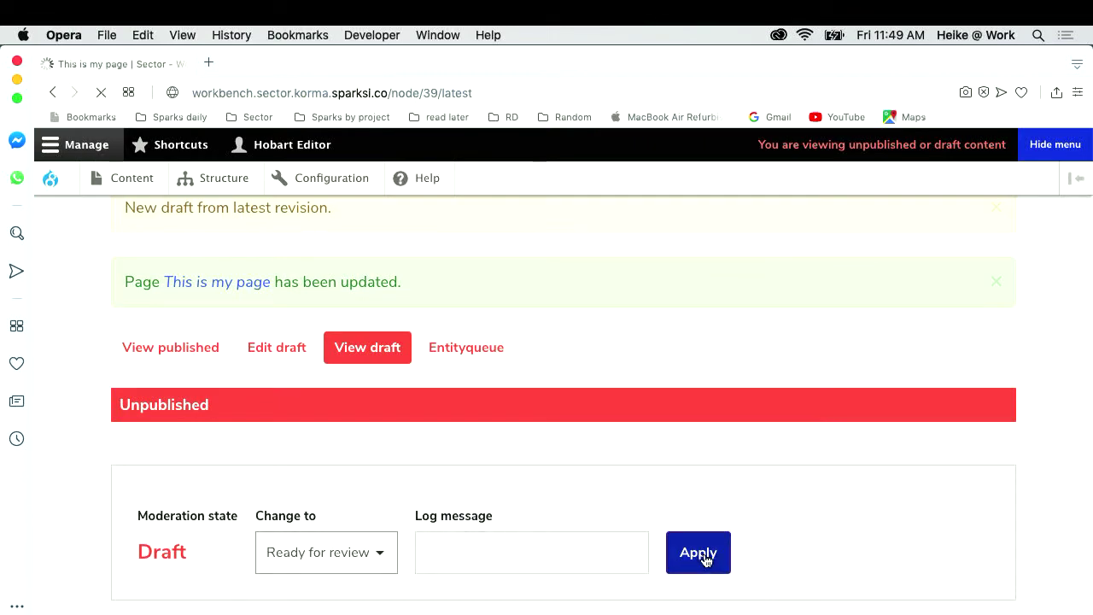
scroll(706, 561, "down", 7)
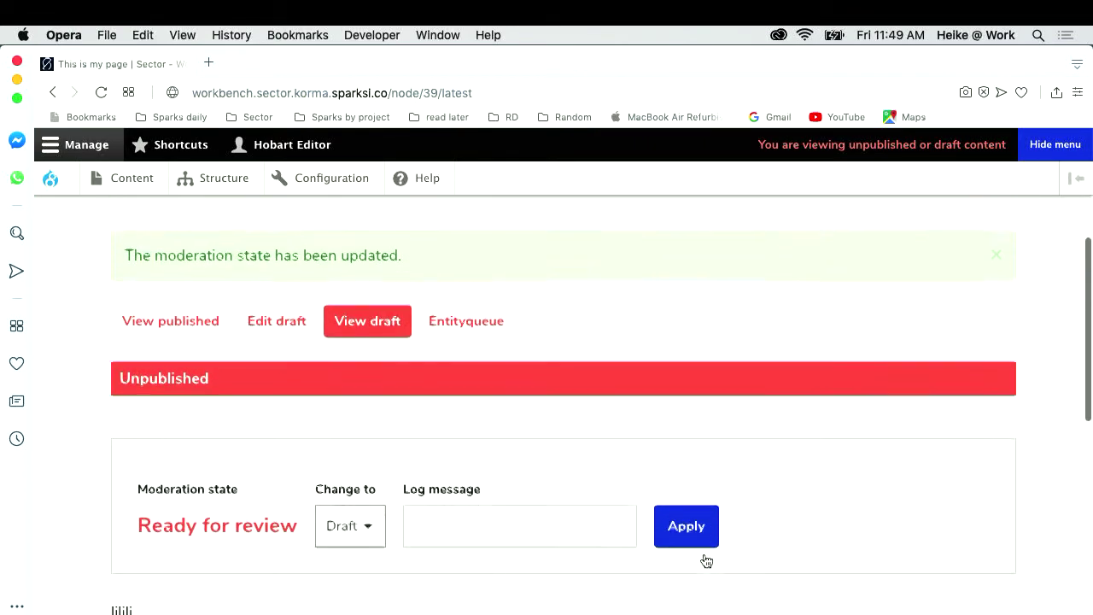
- View the published version of "This is my page" and return to its draft to compare their body text
left_click(171, 306)
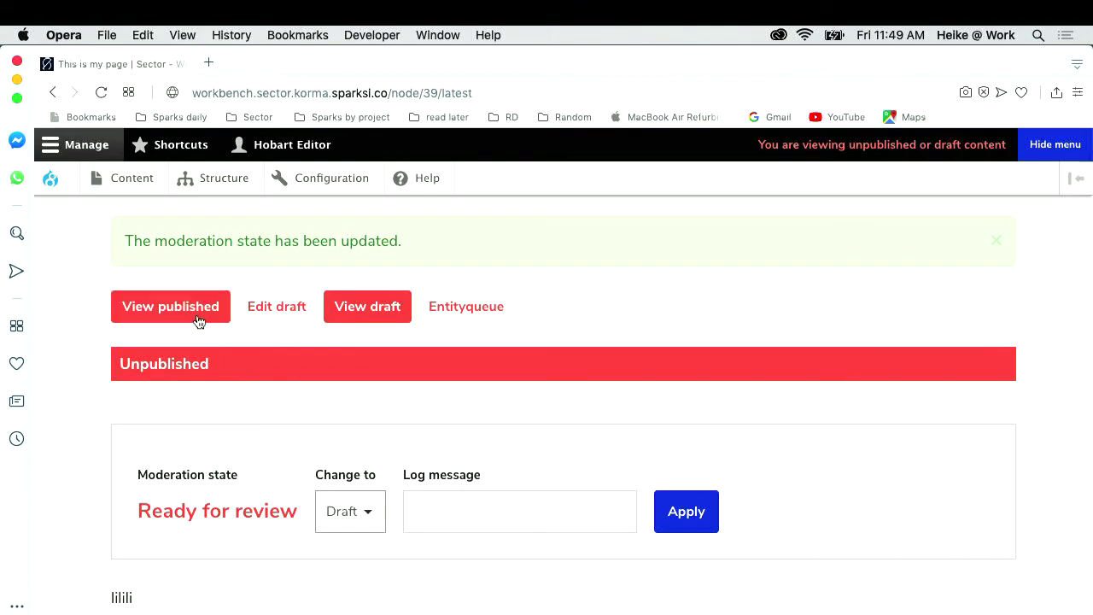
scroll(264, 566, "down", 5)
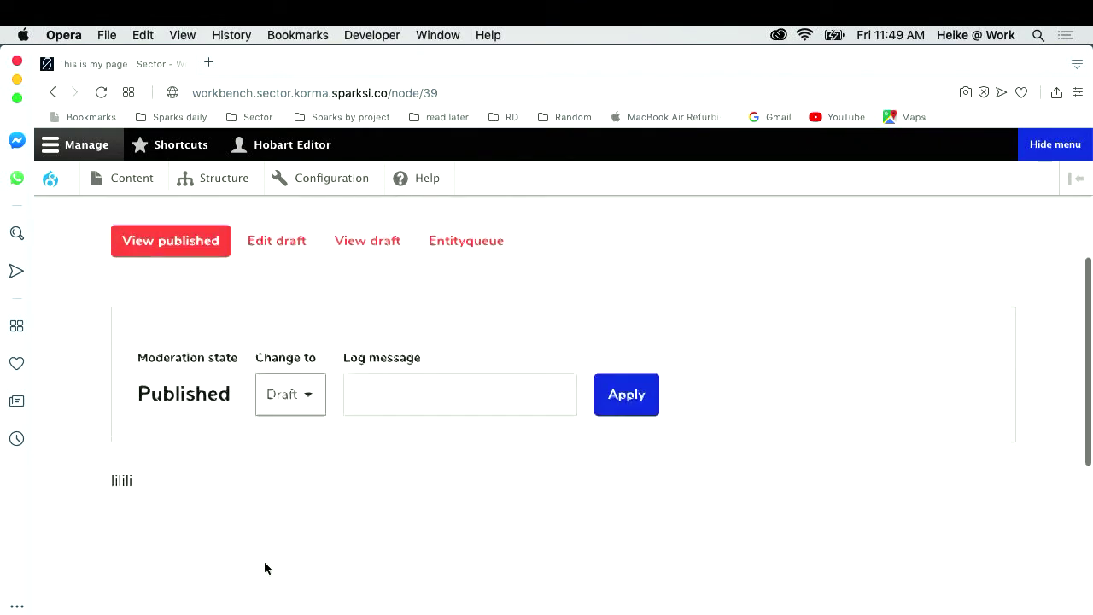
scroll(264, 566, "up", 3)
left_click(373, 351)
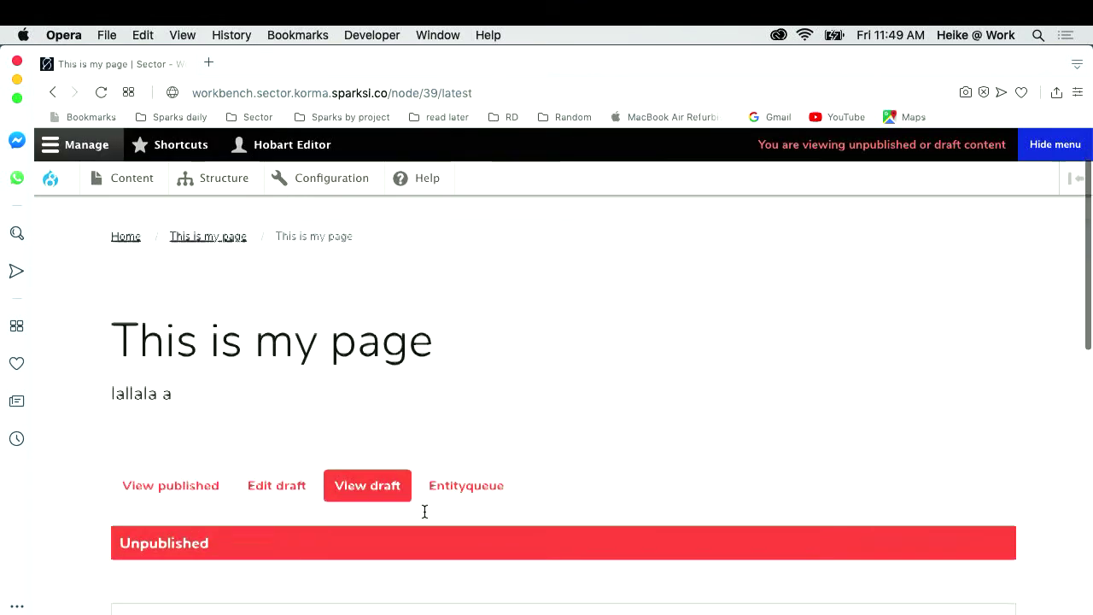
scroll(424, 509, "down", 7)
scroll(424, 510, "up", 8)
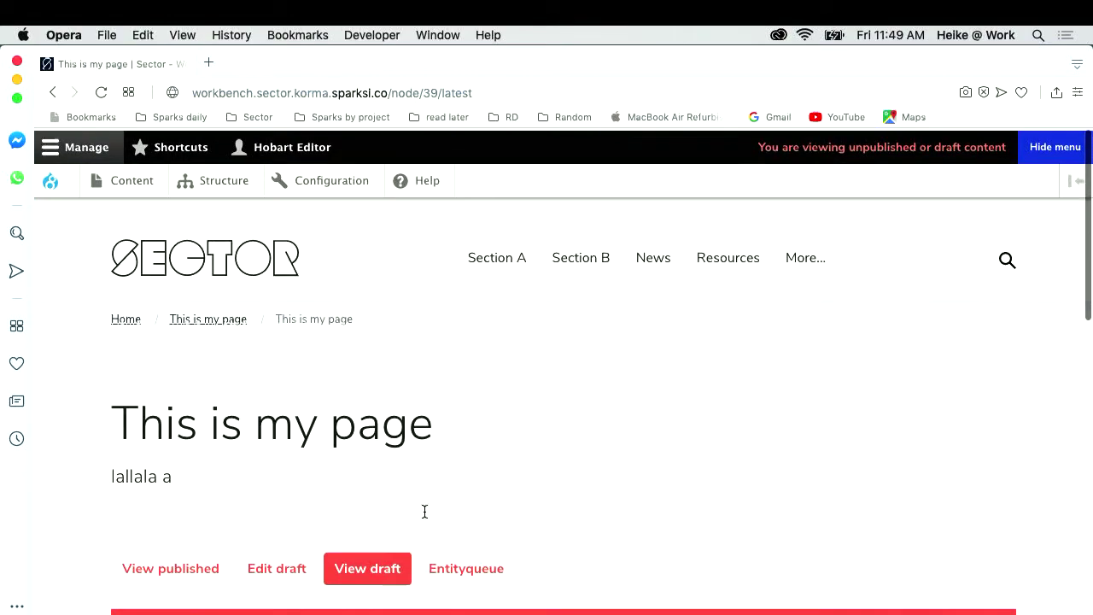
- Switch to the moderator's session and reload the draft of "This is my page" to examine the resubmitted content
key("ctrl+Right")
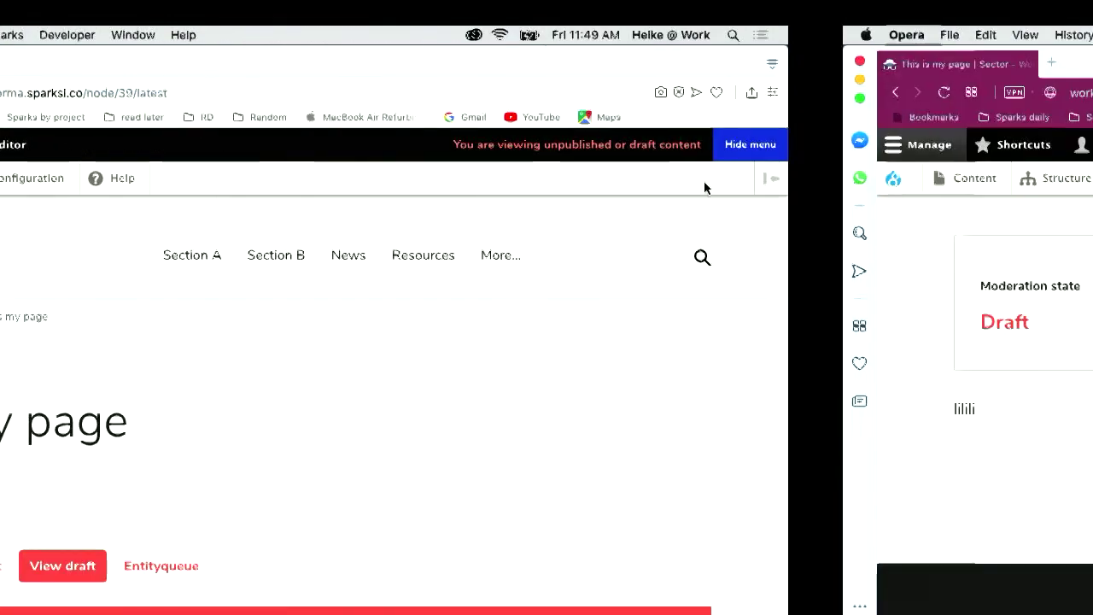
scroll(398, 273, "up", 8)
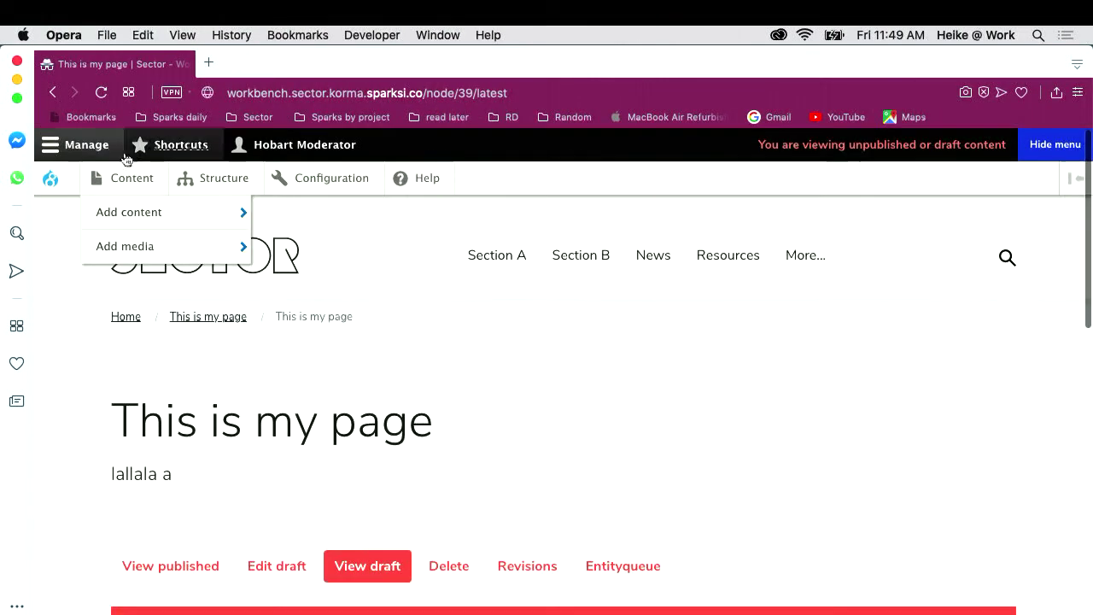
left_click(101, 93)
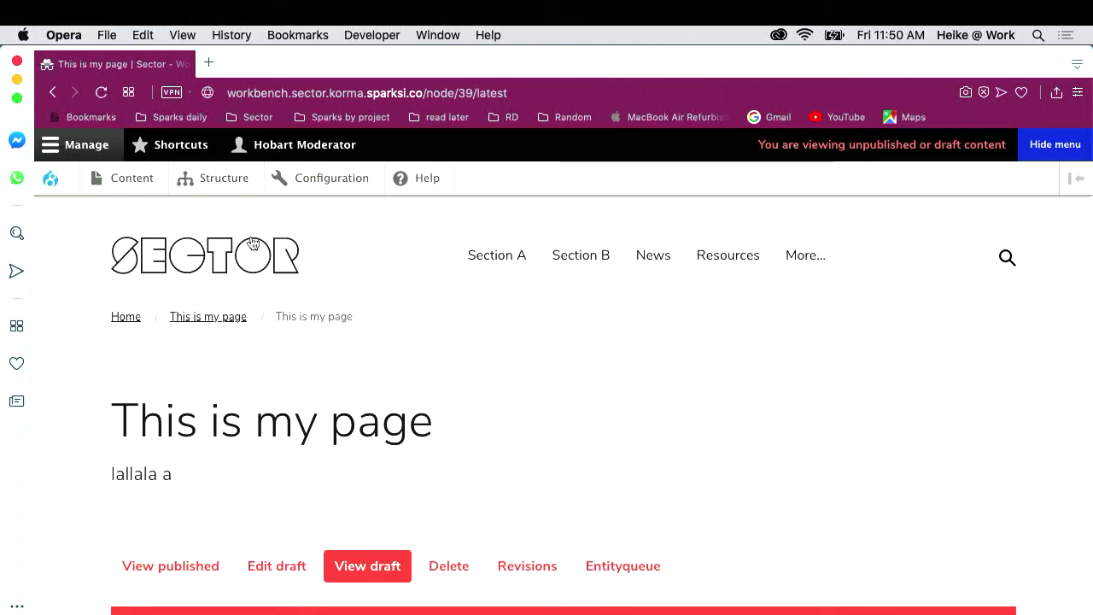
scroll(462, 442, "down", 5)
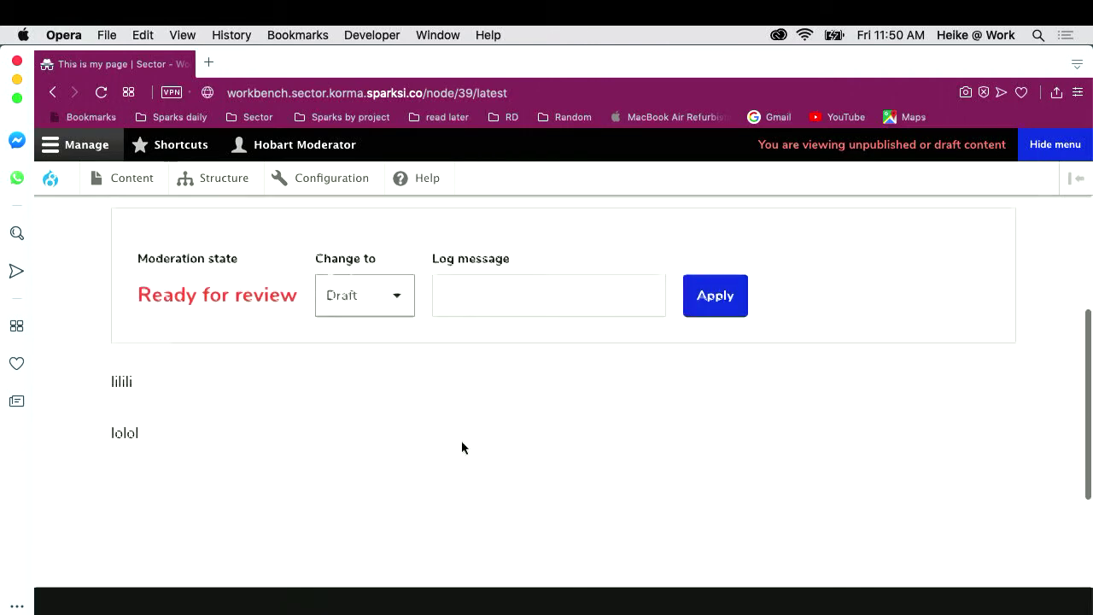
- Apply the Published moderation state to the reviewed draft of "This is my page" and check the live page's body
scroll(464, 432, "up", 2)
left_click(474, 405)
left_click(375, 415)
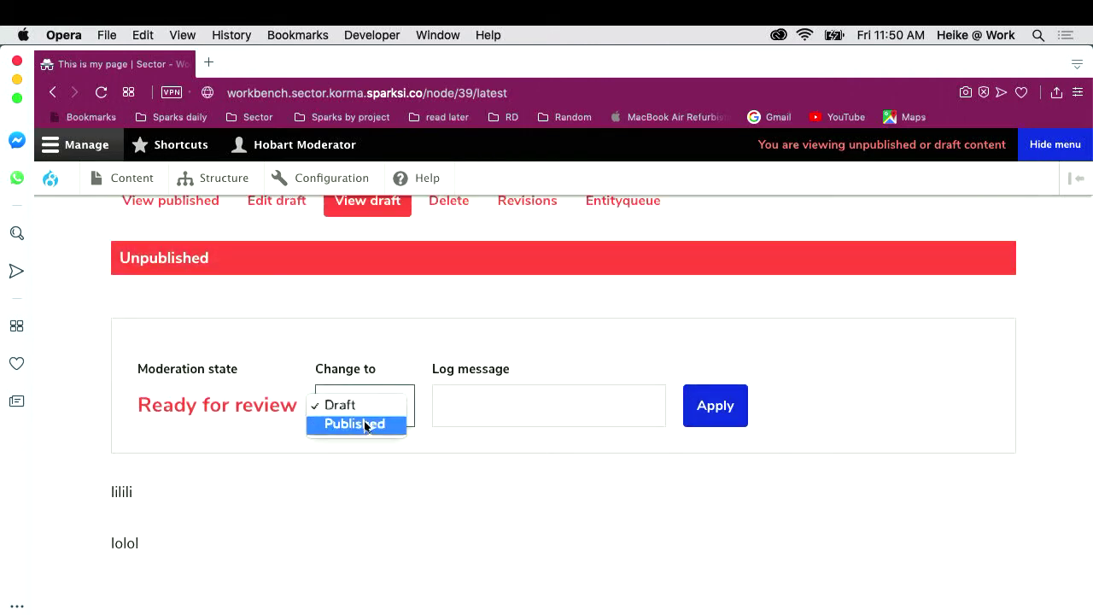
left_click(366, 424)
left_click(714, 419)
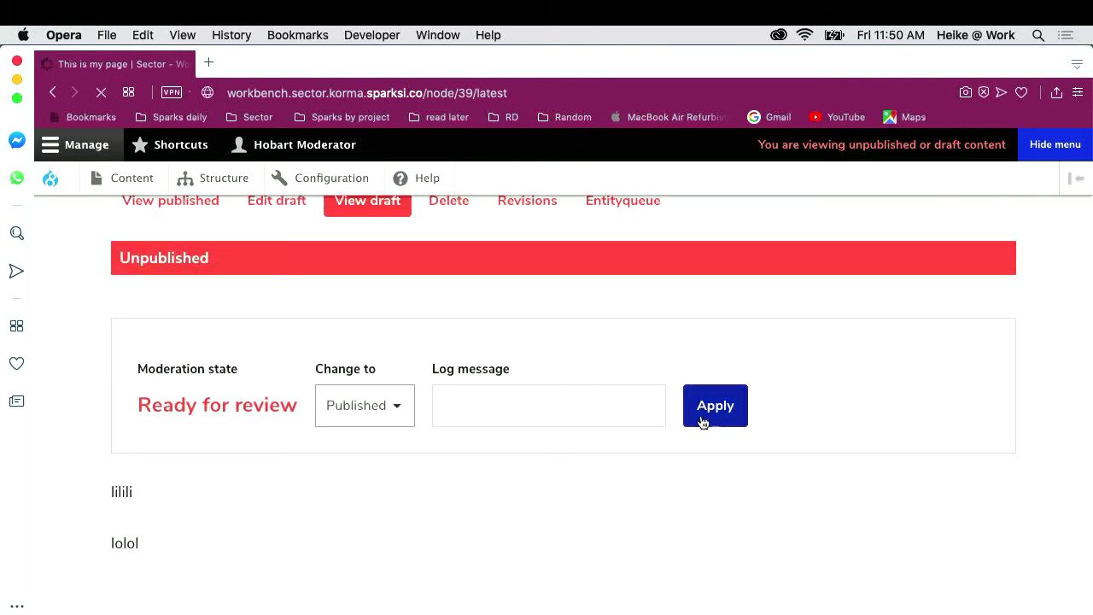
scroll(362, 597, "down", 5)
scroll(362, 596, "down", 2)
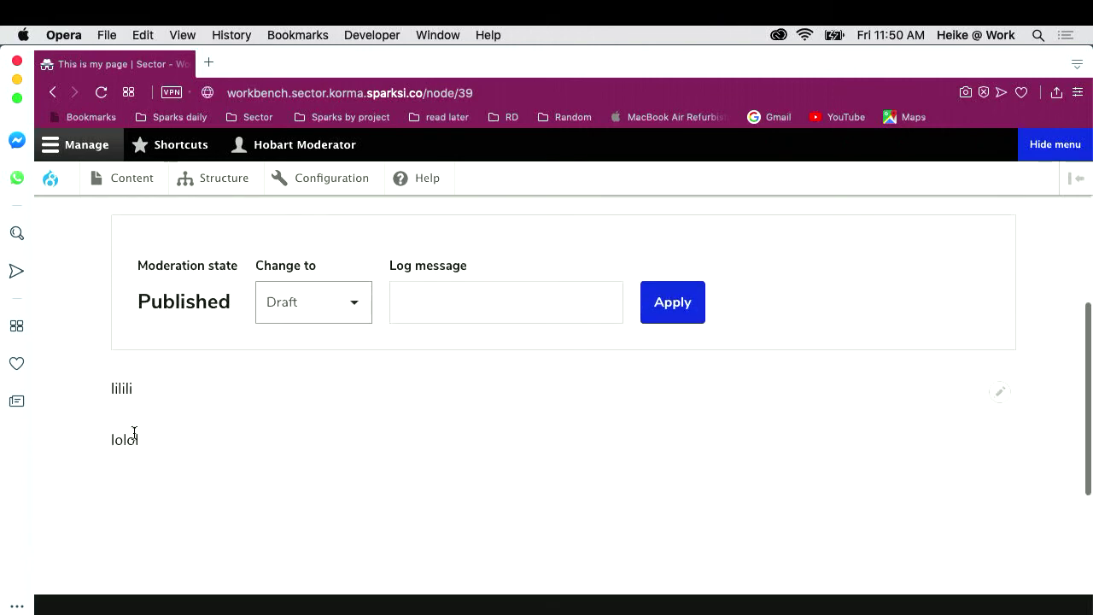
- Apply the Unpublished moderation state to the live page "This is my page" and check its moderation status
scroll(398, 505, "up", 5)
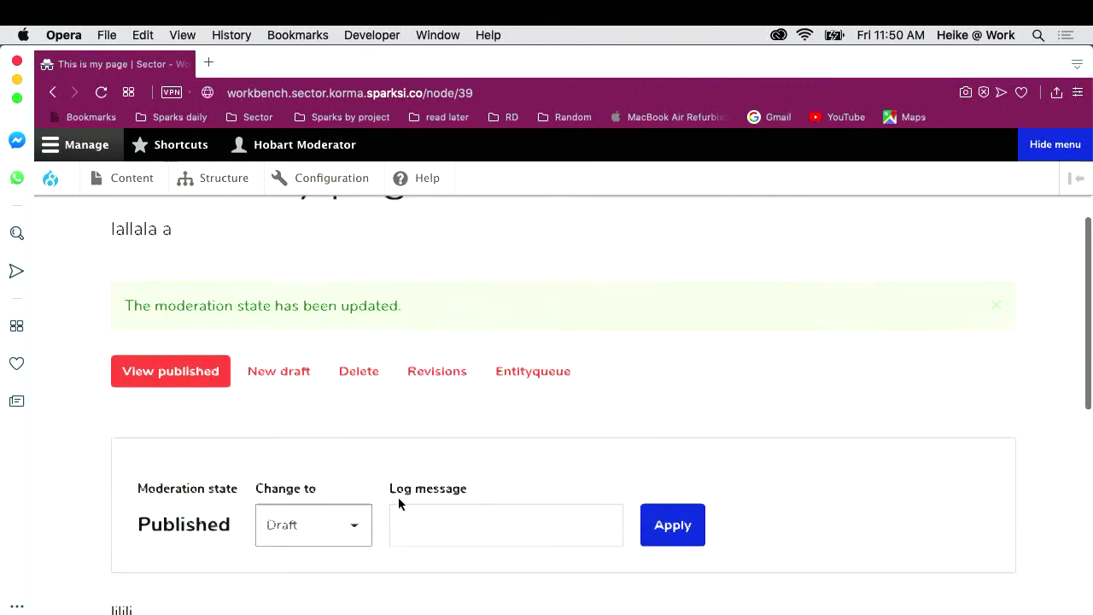
scroll(357, 576, "down", 4)
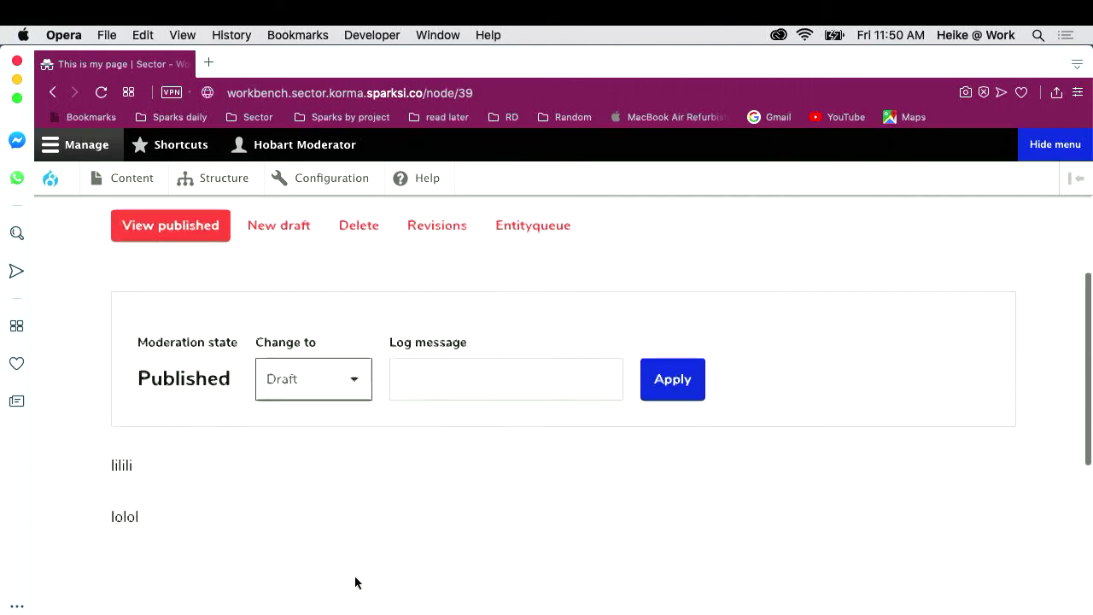
left_click(342, 384)
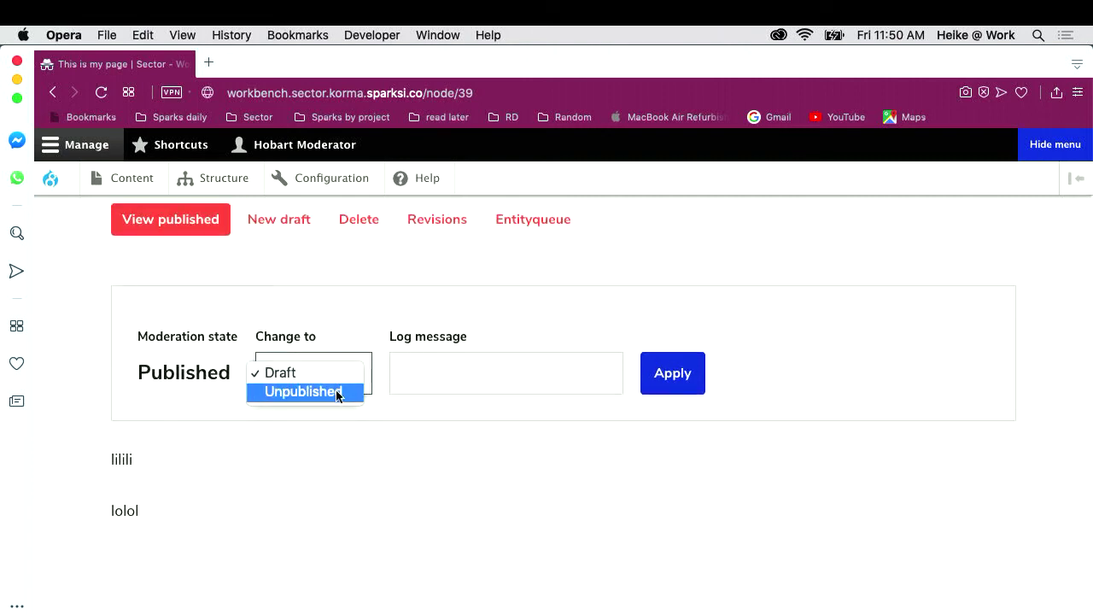
left_click(336, 390)
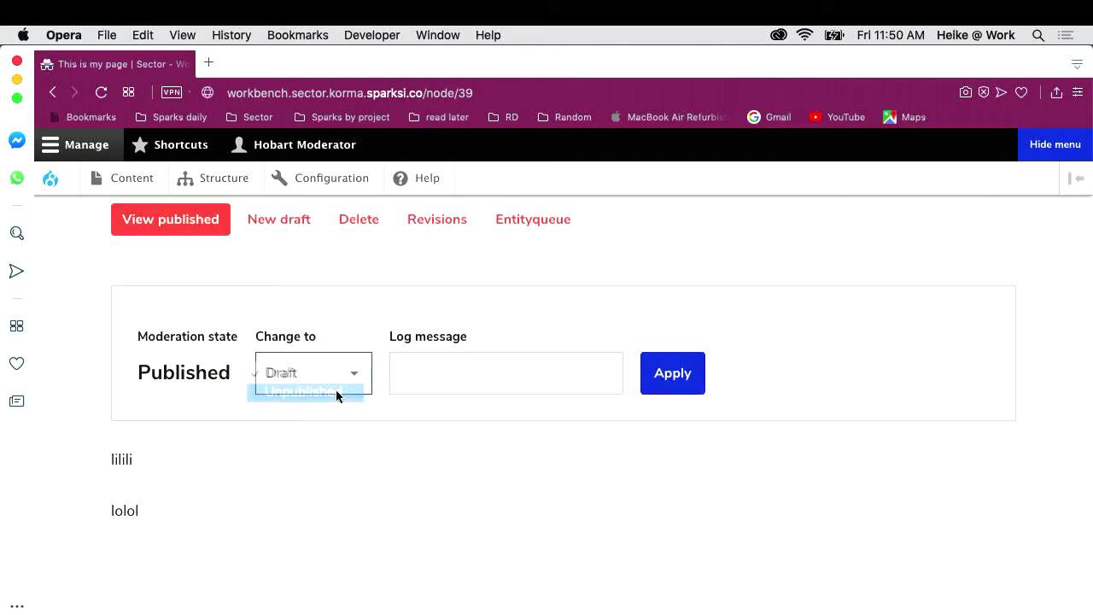
left_click(681, 375)
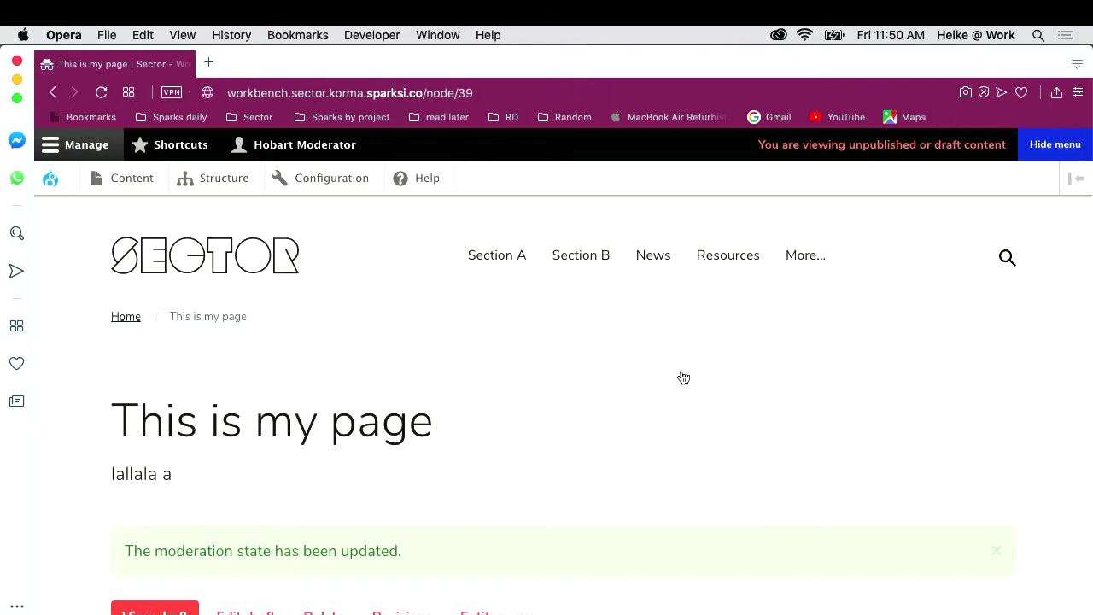
scroll(683, 378, "down", 5)
scroll(599, 439, "up", 1)
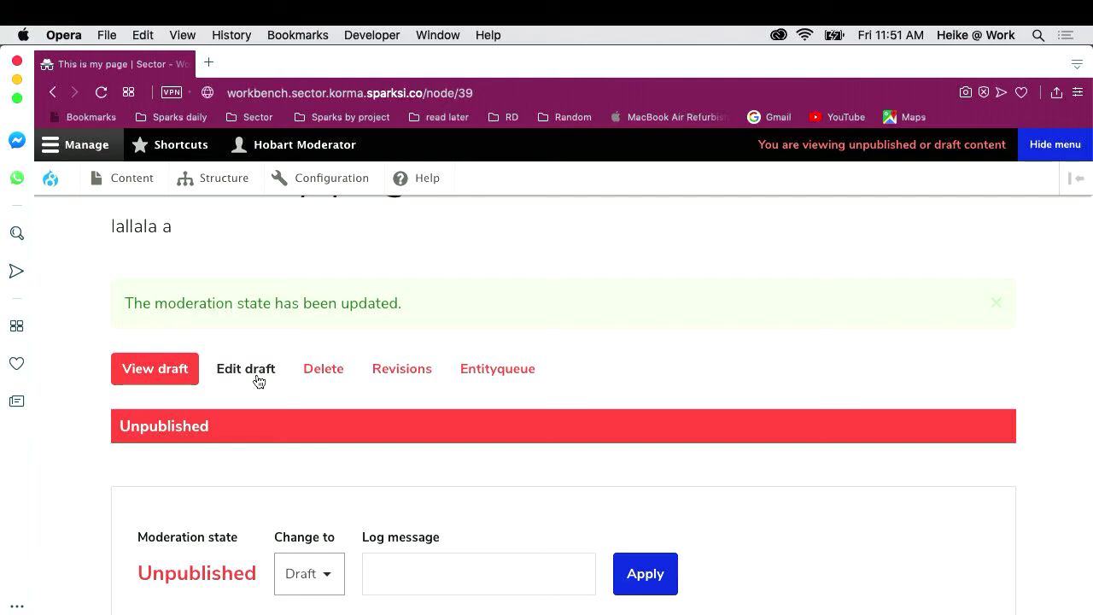
- Switch past the editor's session to the presentation slides and advance to the Moderator demo checklist
key("ctrl+Left")
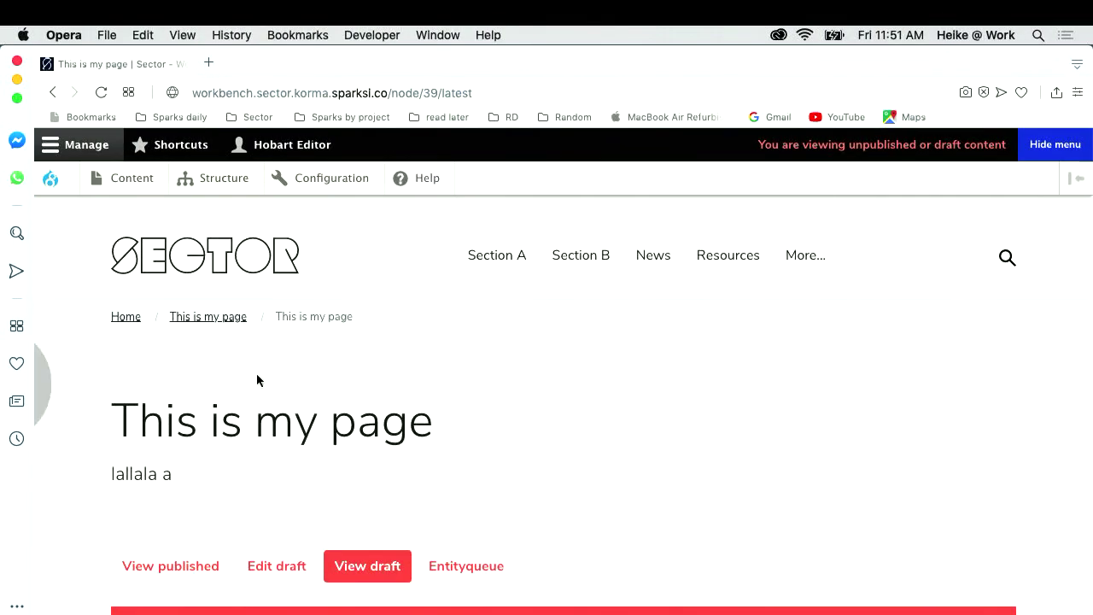
scroll(257, 380, "down", 5)
key("ctrl+Left")
key("ctrl+Left")
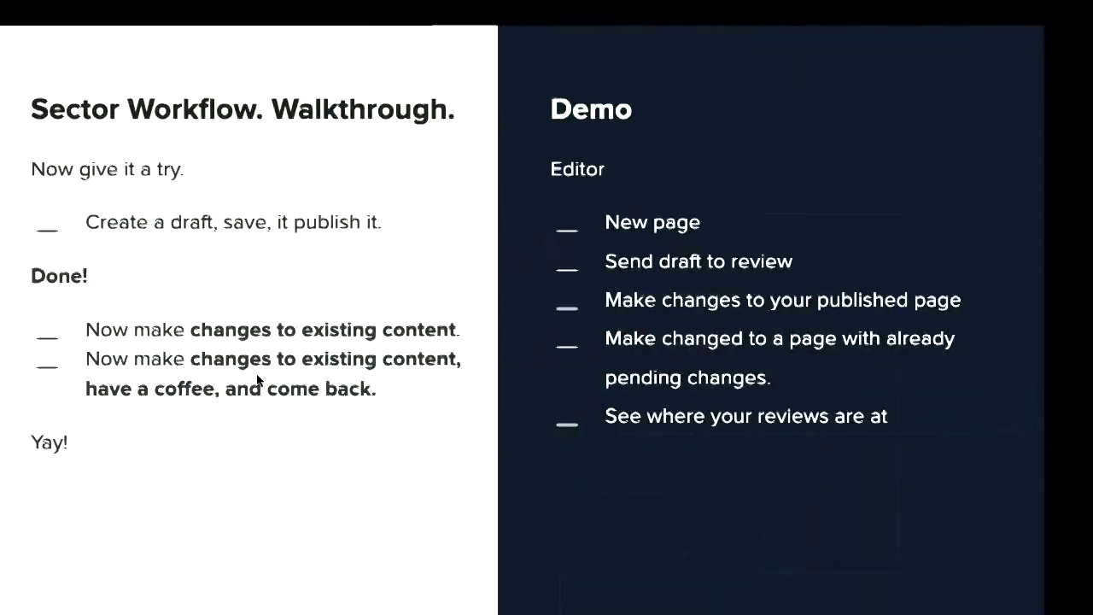
key("Right")
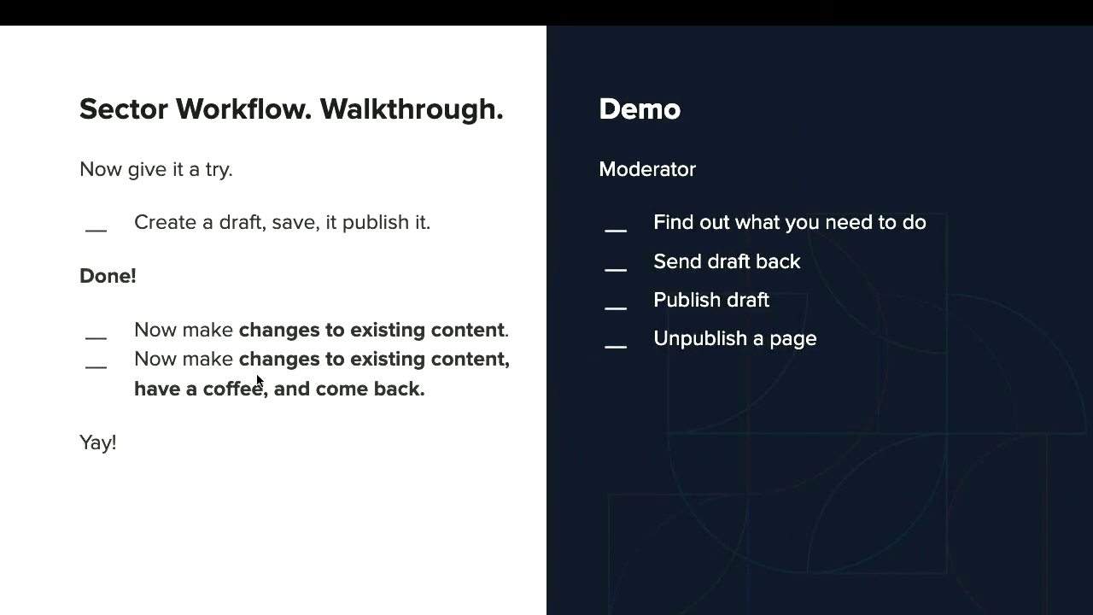
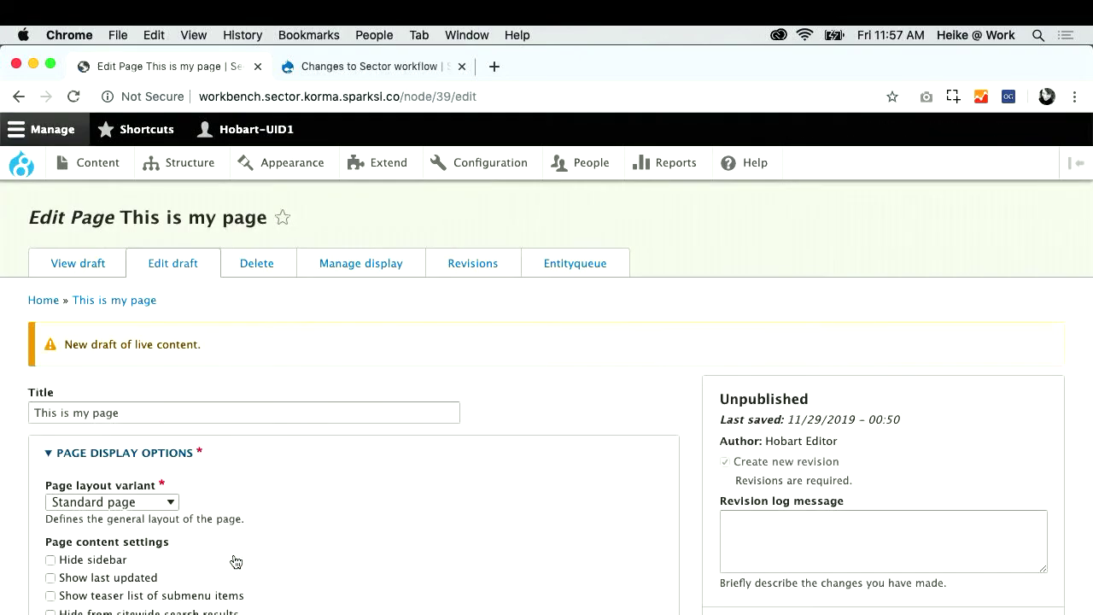
- Review the draft edit form of "This is my page", from its moderation state options to the revision log message field
scroll(235, 561, "down", 15)
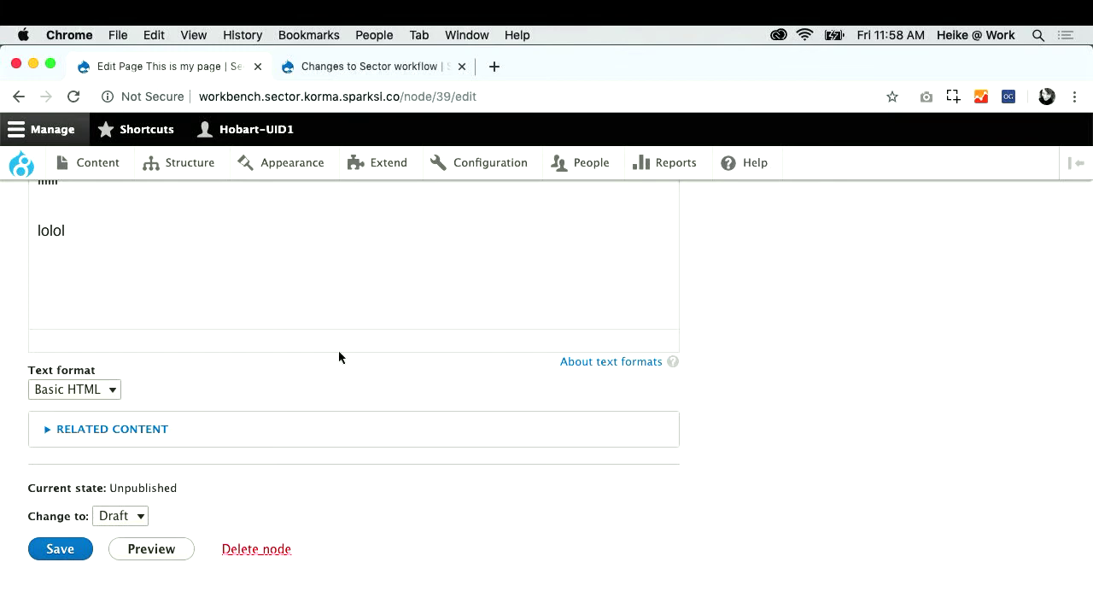
scroll(338, 351, "up", 10)
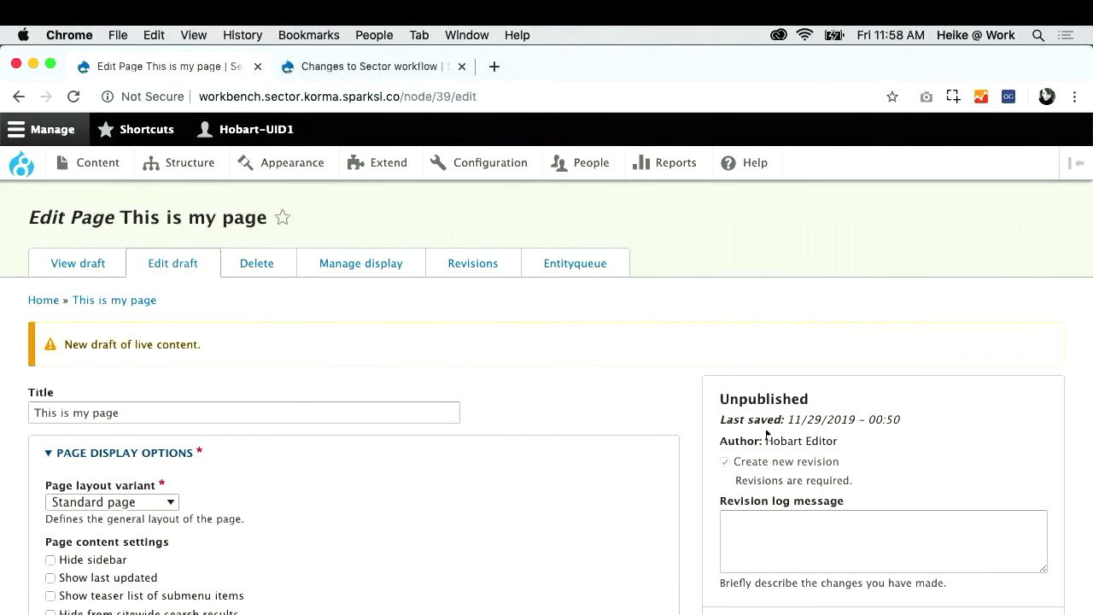
left_click(747, 545)
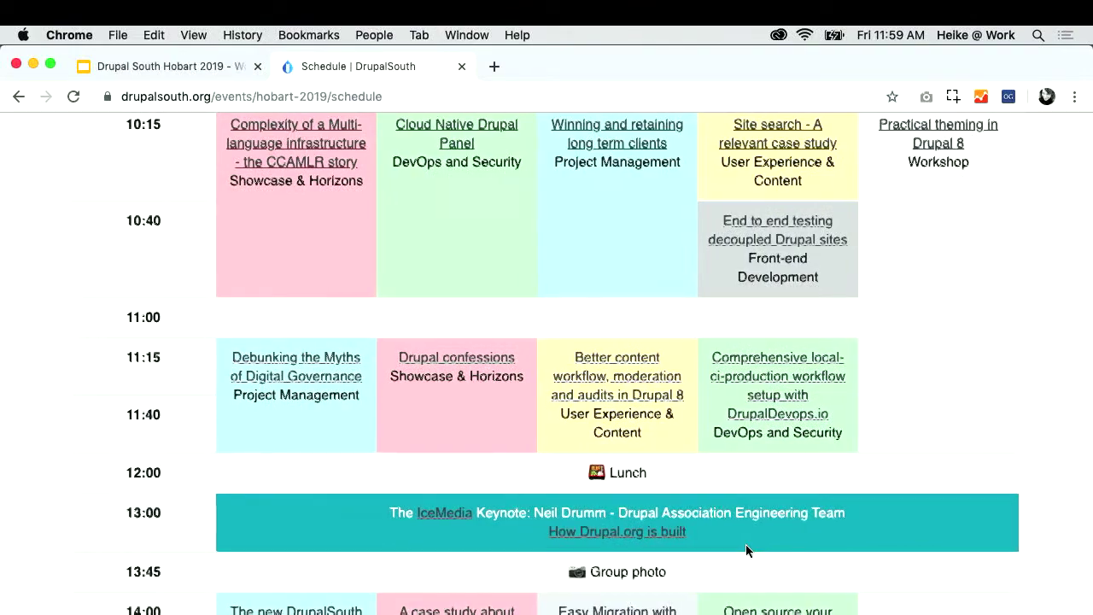
- Switch to the "Workflow with Drupal 8" site and view its content overview and moderated content list
key("ctrl+Right")
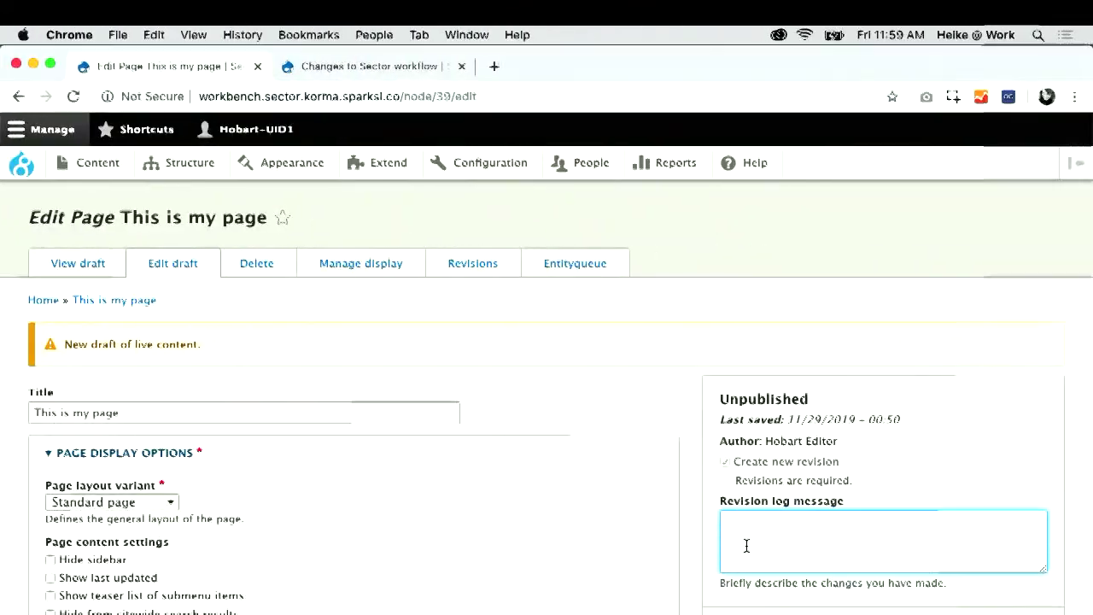
key("ctrl+Right")
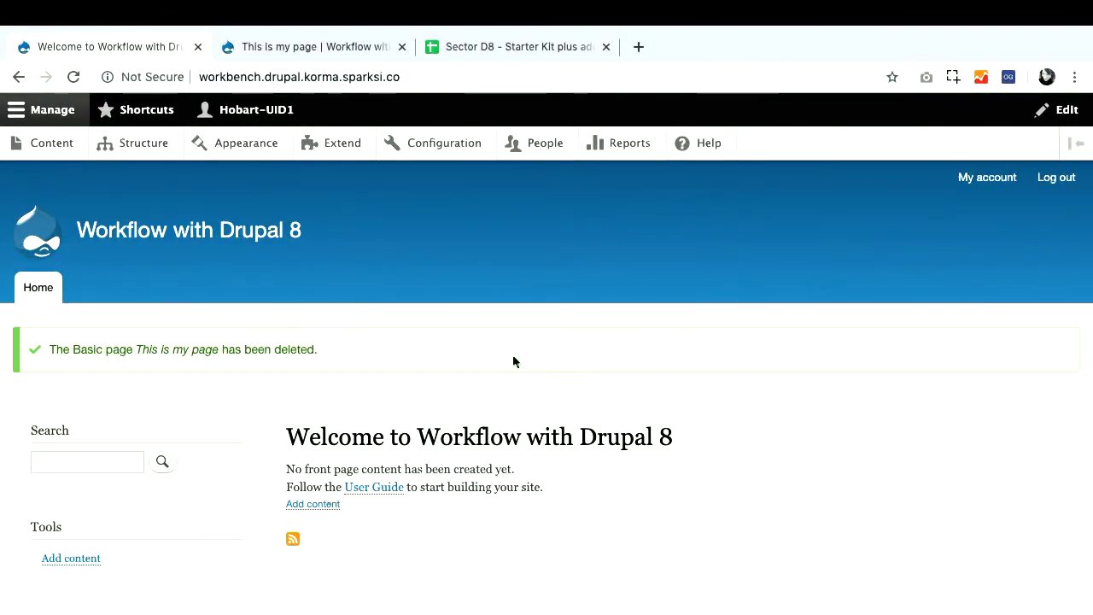
left_click(52, 144)
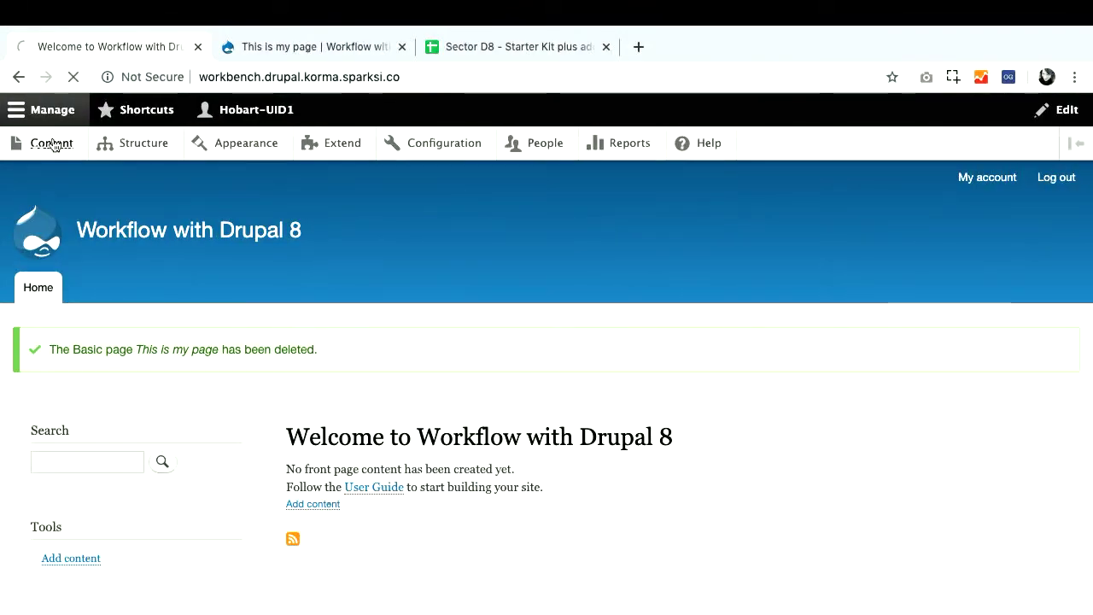
scroll(303, 454, "down", 3)
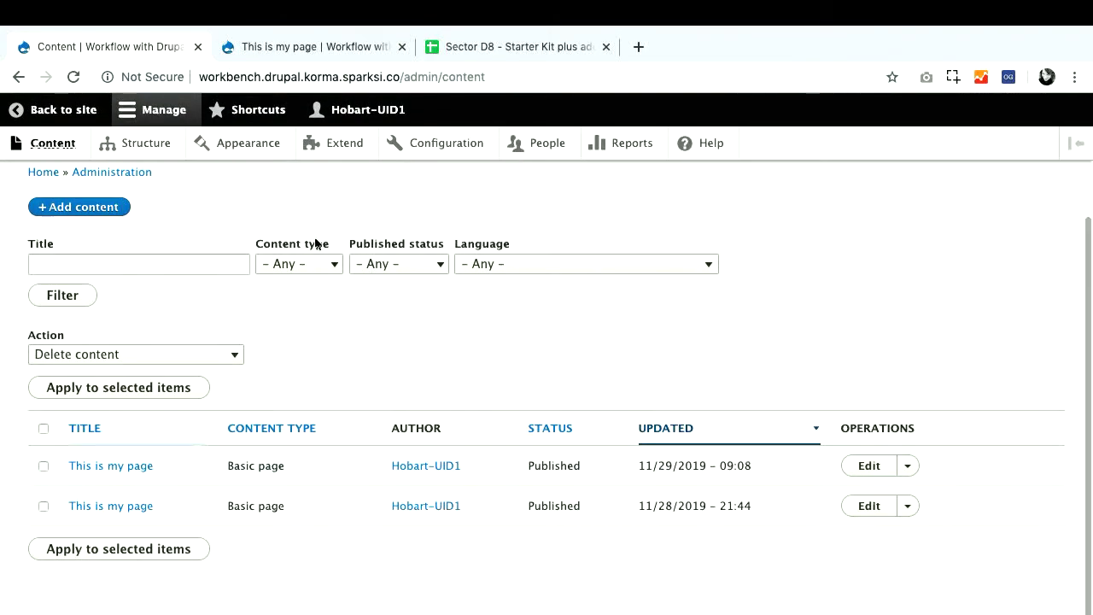
scroll(316, 243, "up", 3)
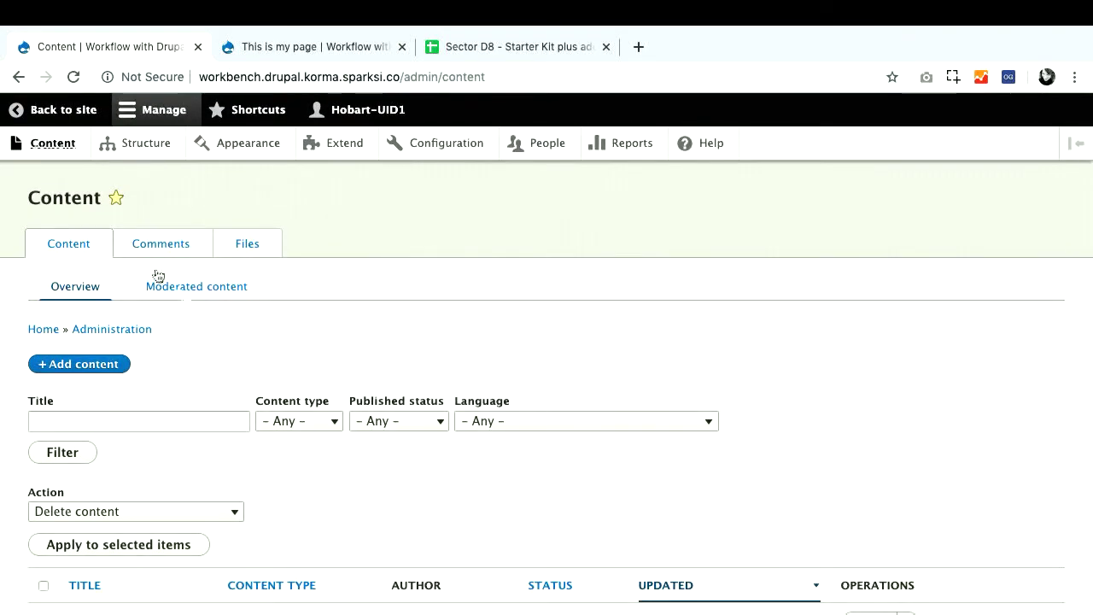
left_click(186, 287)
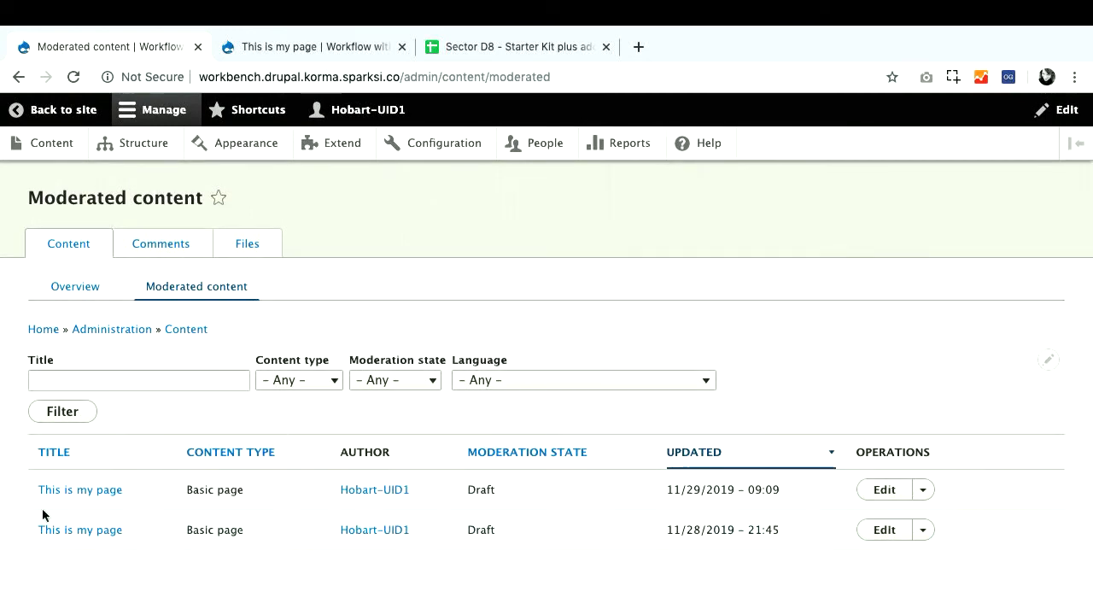
- Open the most recently updated "This is my page" draft and compare the page's published view with its latest version
left_click(83, 491)
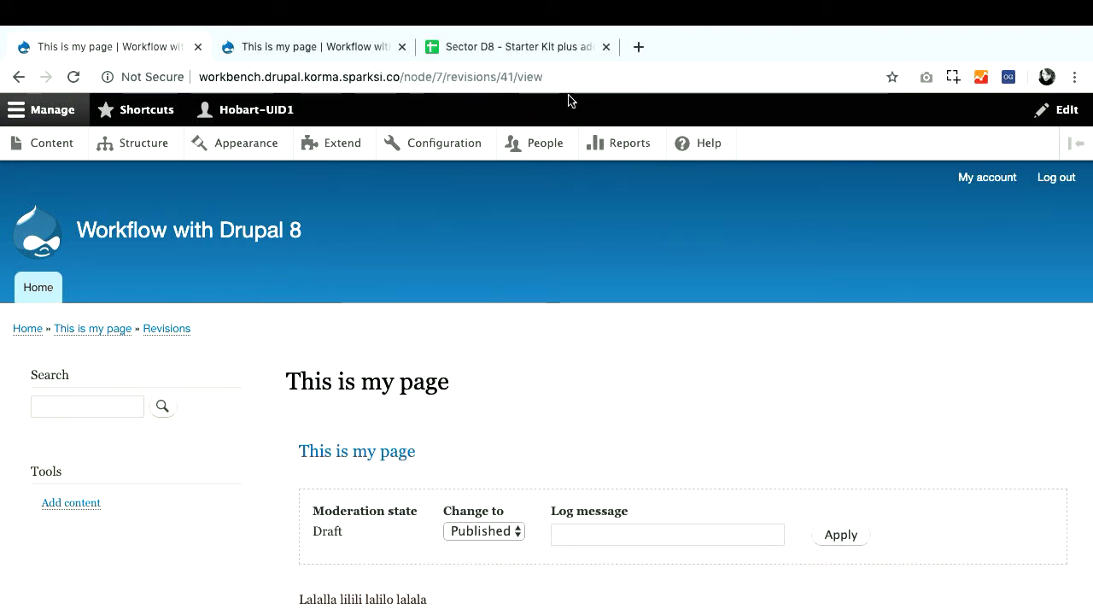
key("super+bracketleft")
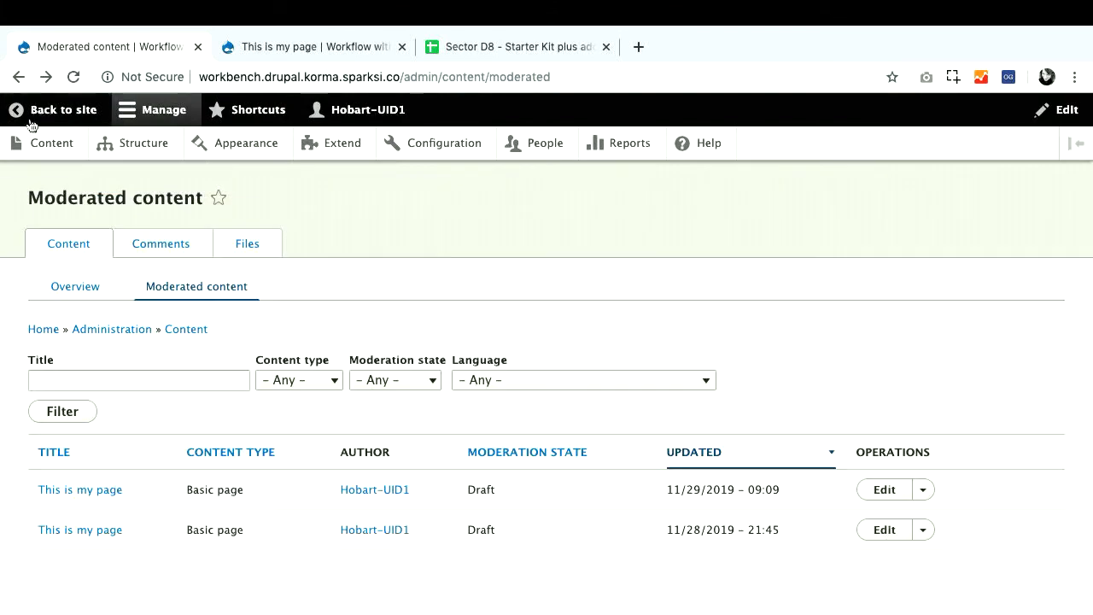
left_click(896, 490)
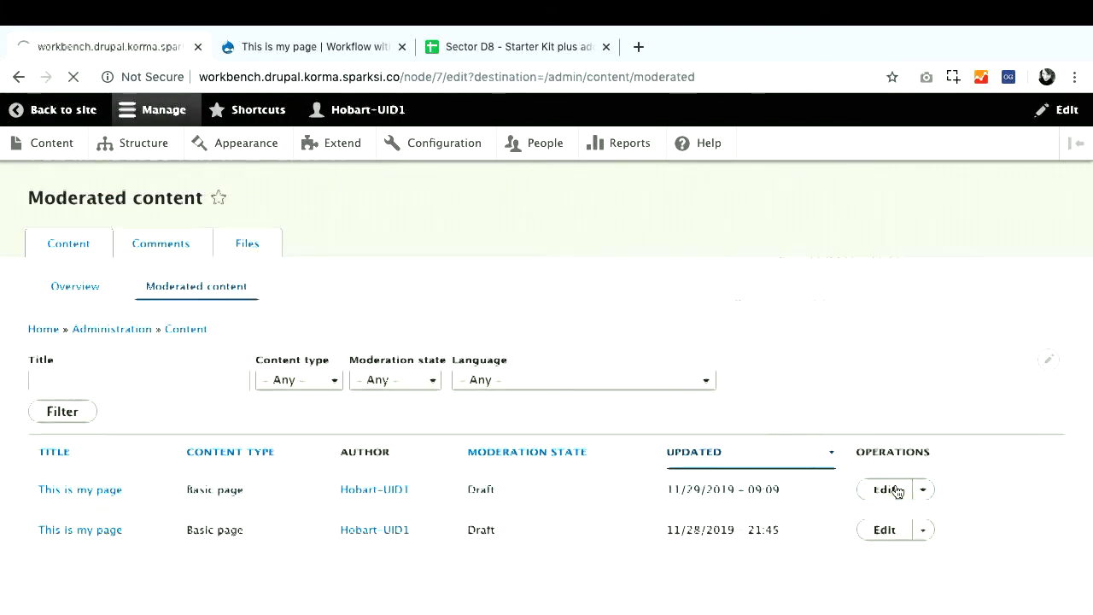
left_click(66, 250)
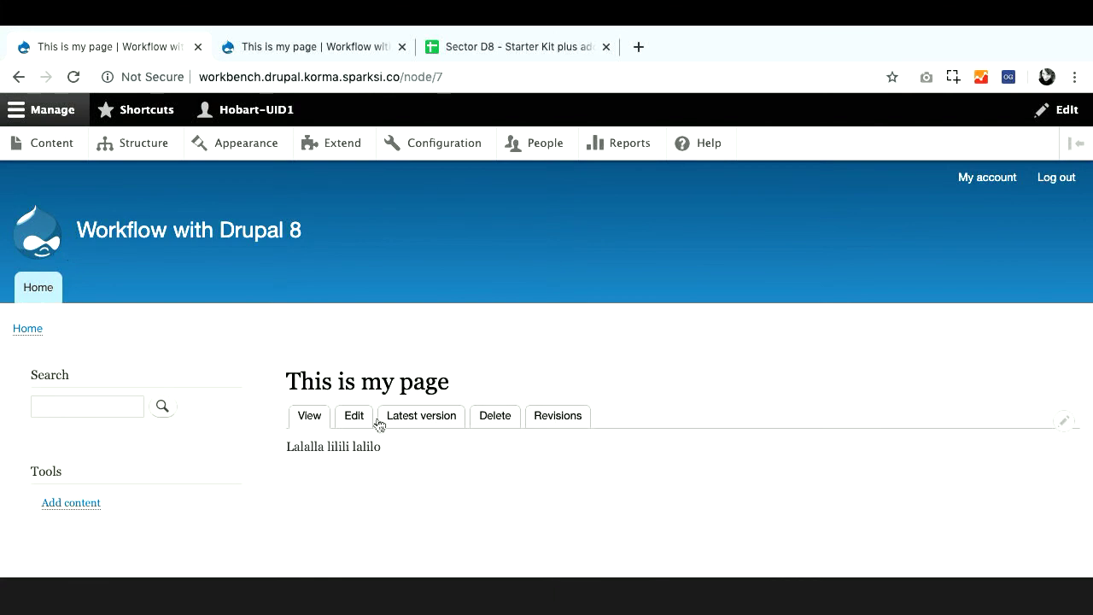
left_click(419, 424)
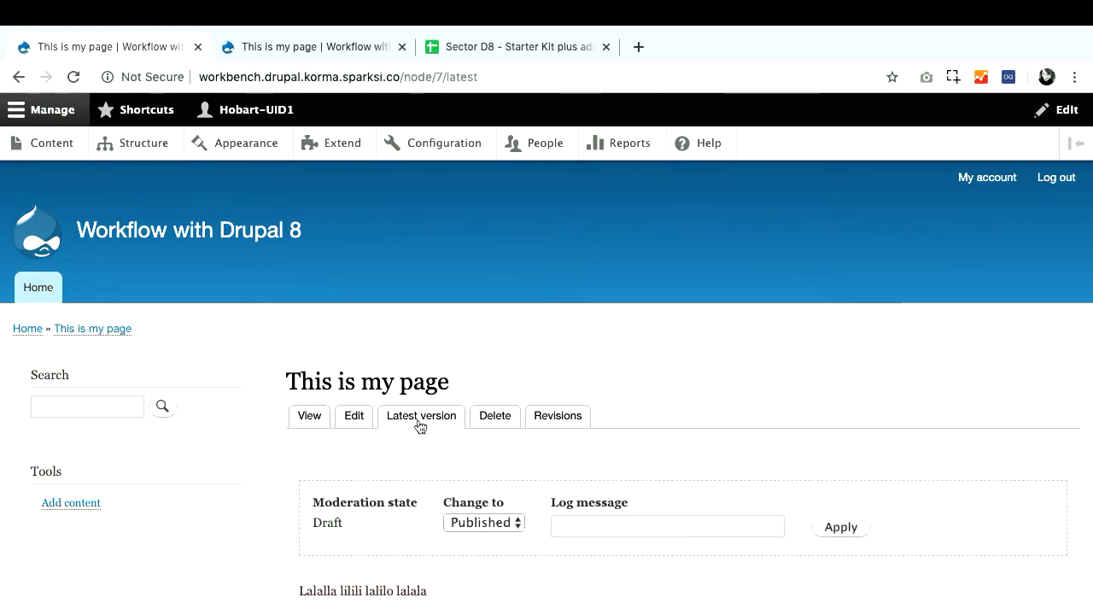
scroll(444, 257, "down", 1)
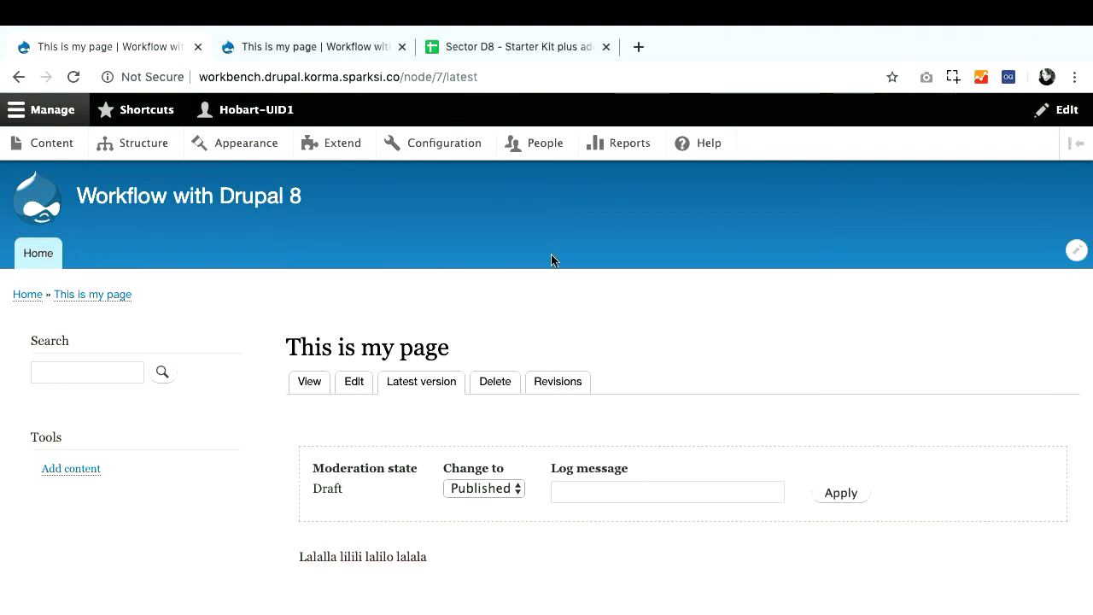
- Return to the Sector site's administrator session and examine the revisions of "This is my page"
key("ctrl+Right")
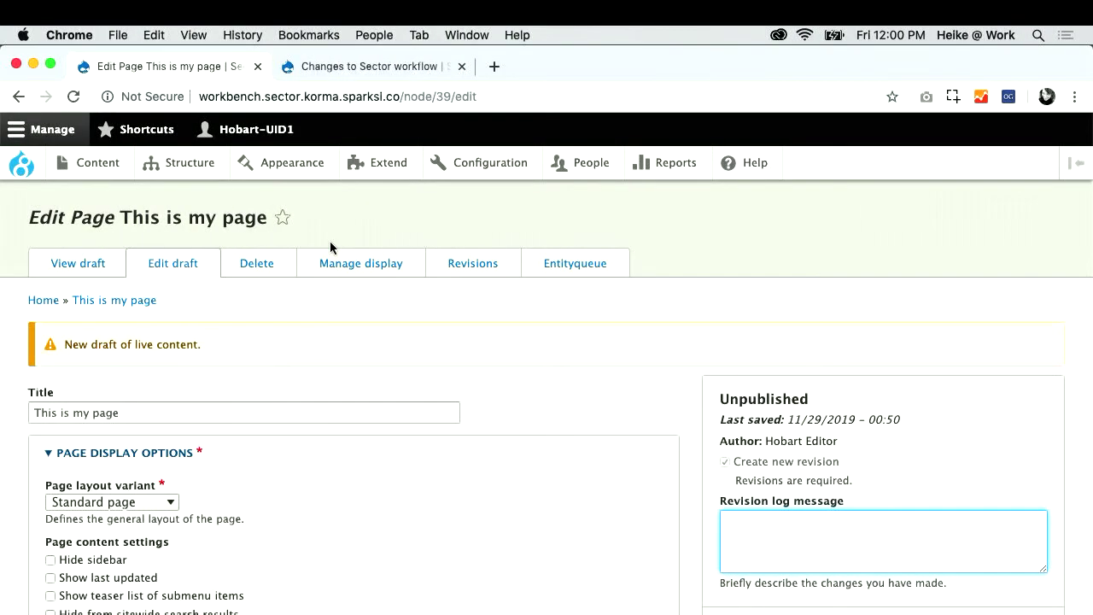
left_click(491, 267)
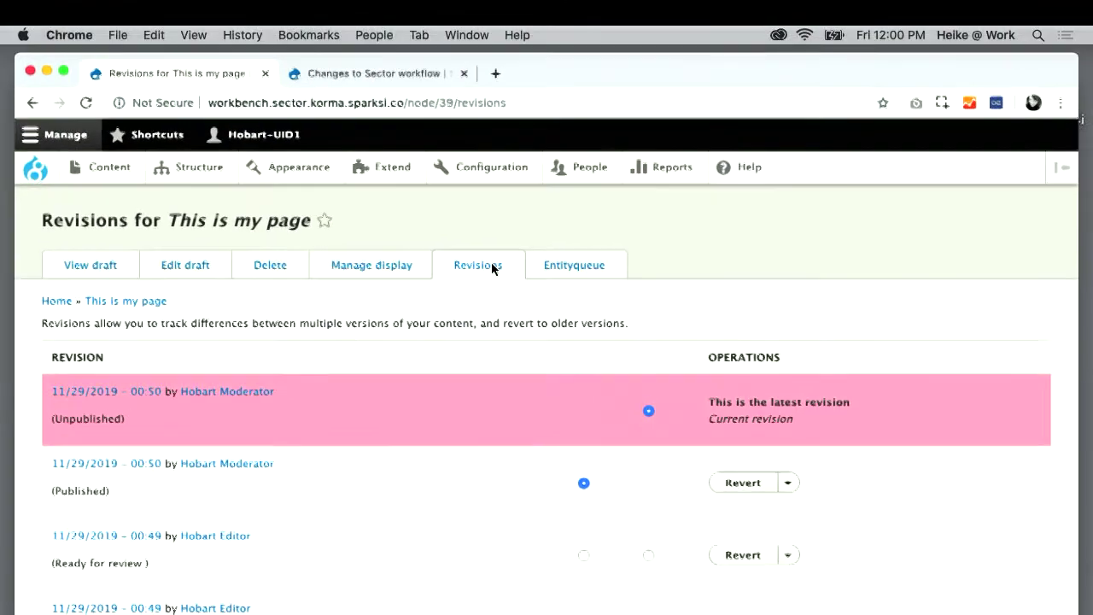
scroll(493, 270, "down", 2)
scroll(491, 268, "up", 2)
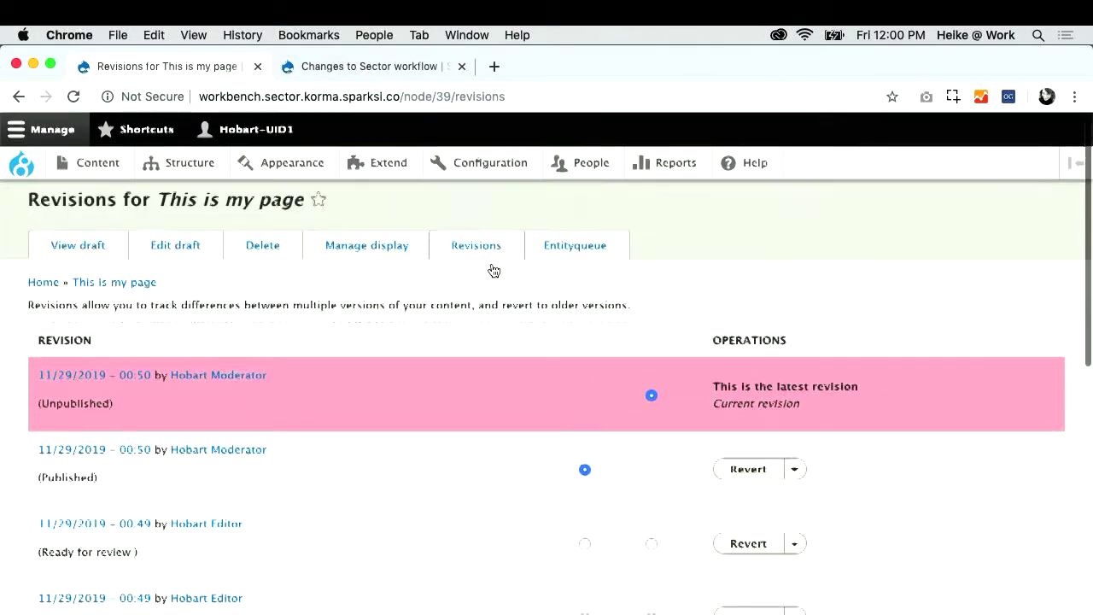
- View the administrator's own edits in Sector's content administration, inspect the "Sector News section entry page - draft" revision, and return to the list
left_click(85, 152)
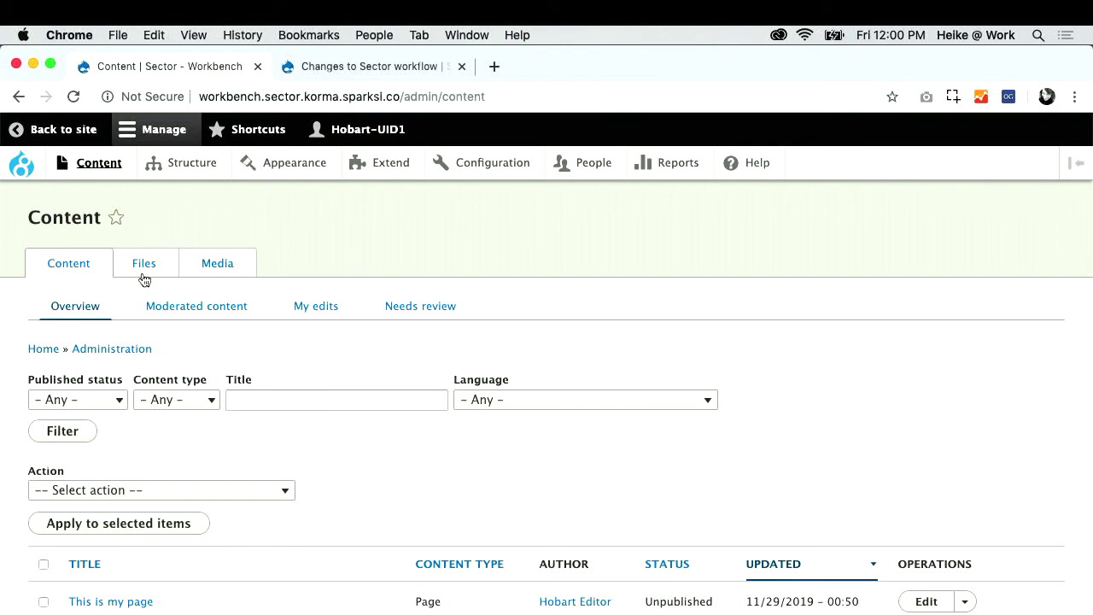
left_click(311, 313)
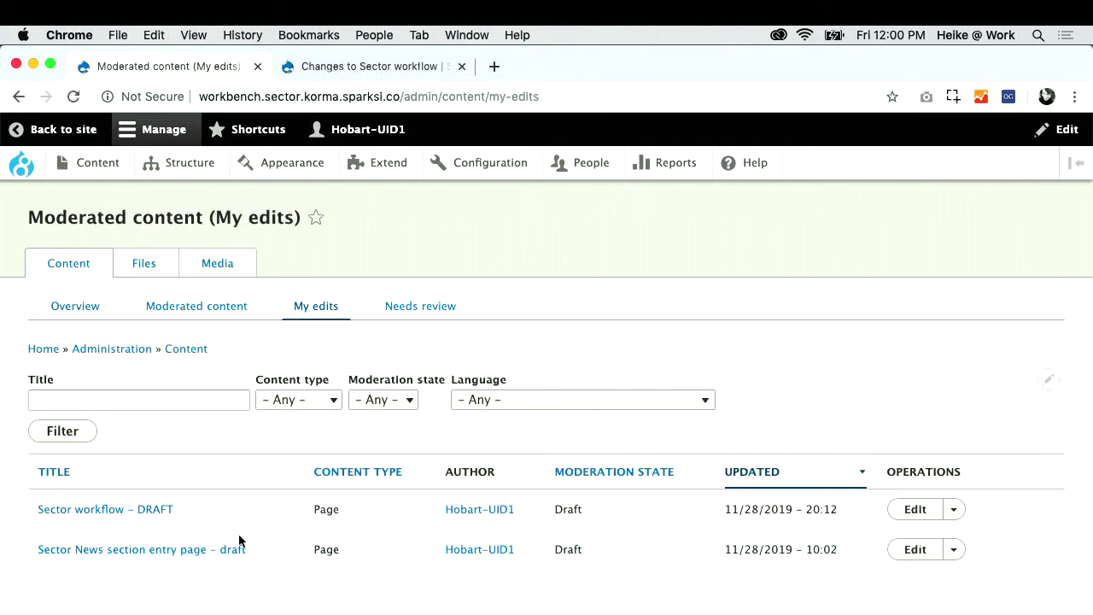
left_click(189, 555)
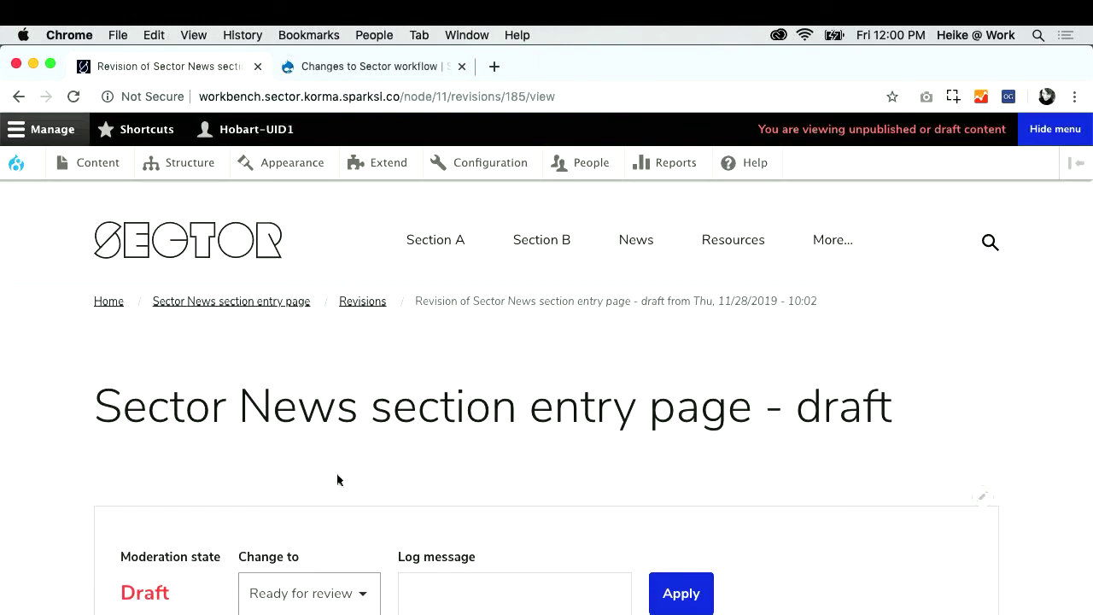
scroll(535, 431, "down", 2)
scroll(536, 431, "up", 2)
left_click(19, 99)
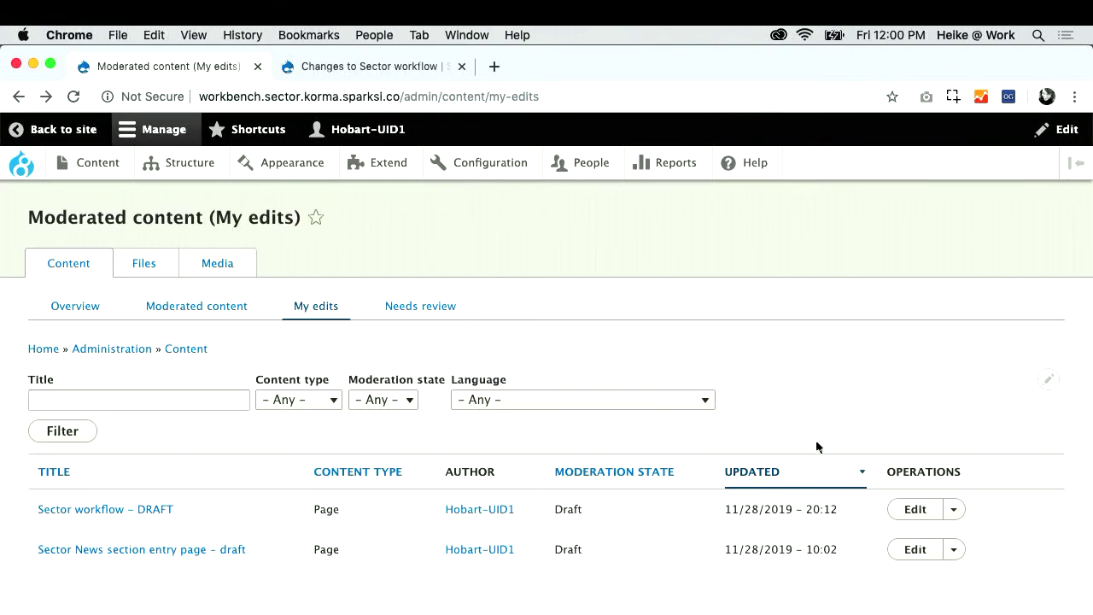
- Open "Sector workflow - DRAFT" for editing and examine its revision history for the draft and published revisions
left_click(925, 511)
left_click(585, 271)
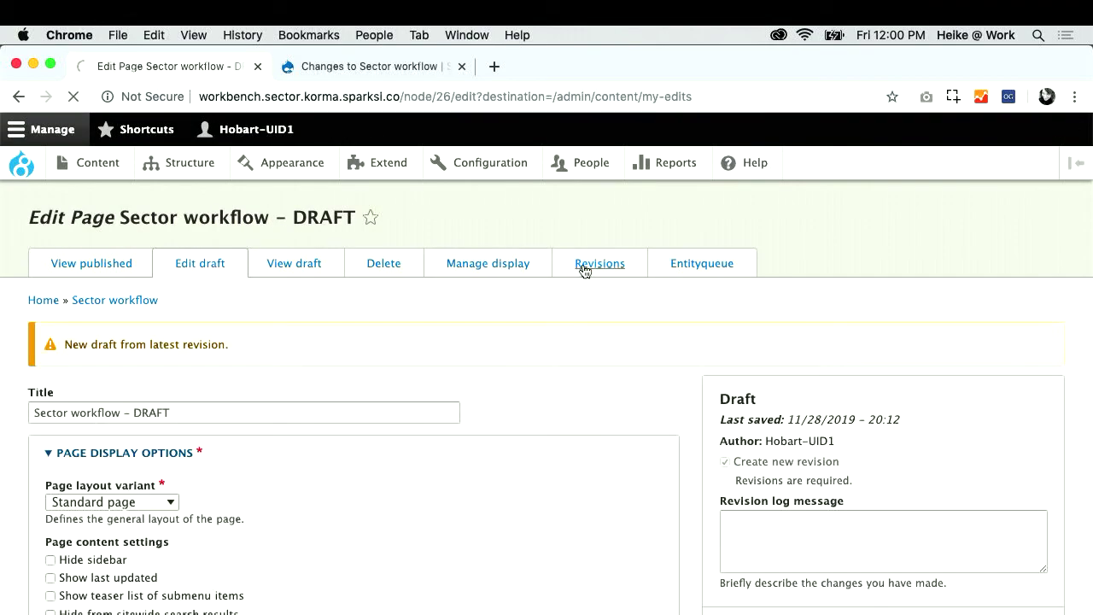
scroll(655, 446, "down", 2)
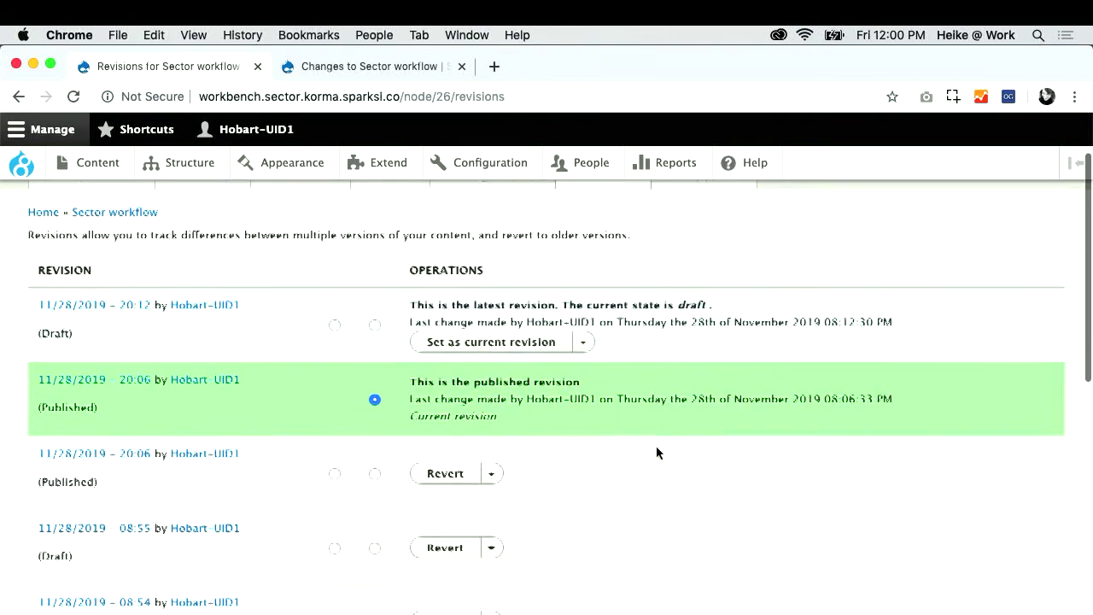
scroll(656, 453, "down", 1)
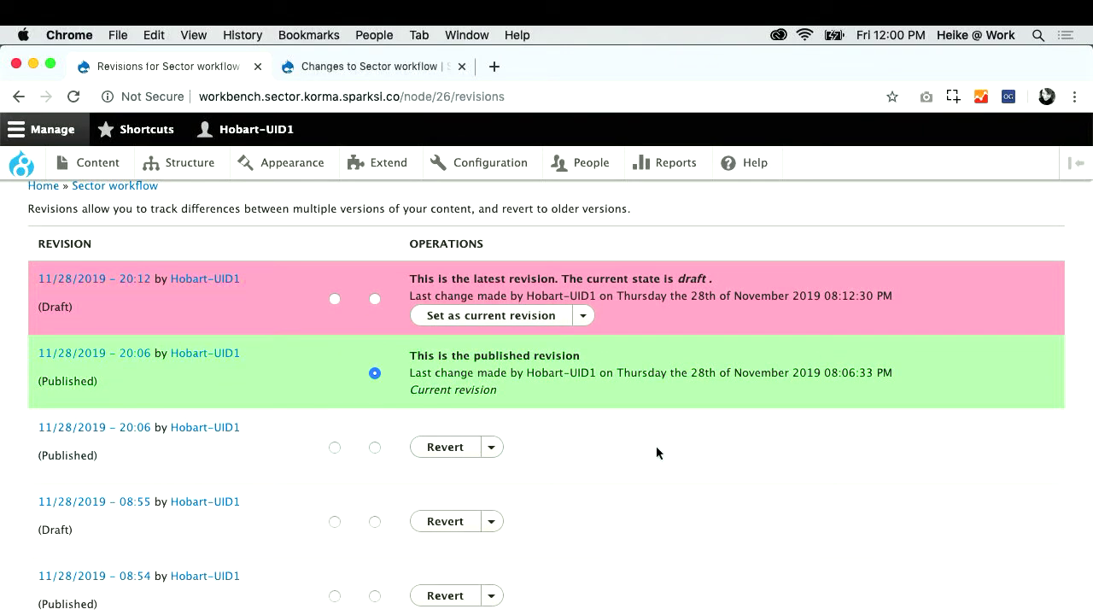
- Open the Sector editorial workflow from the site's workflow configuration and examine its states, transitions and the item types it applies to
scroll(657, 446, "down", 1)
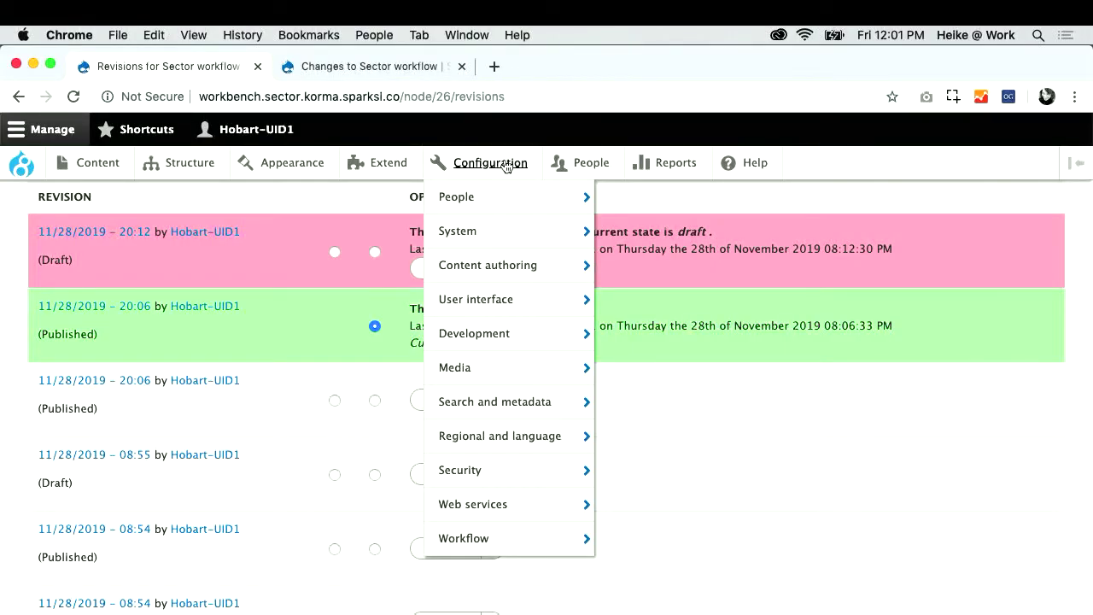
left_click(490, 540)
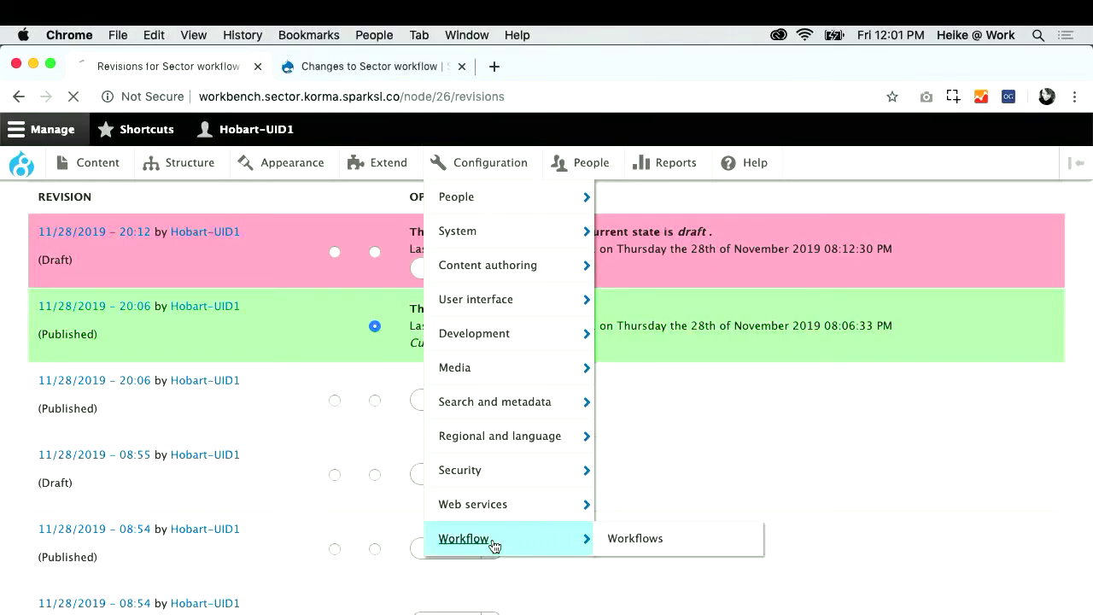
left_click(108, 296)
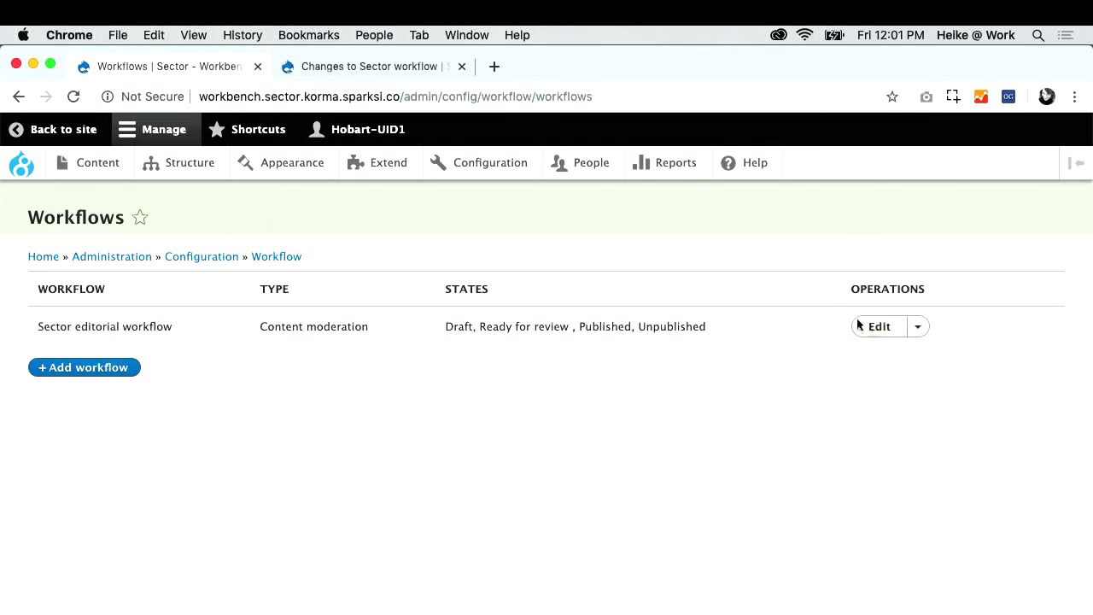
left_click(882, 332)
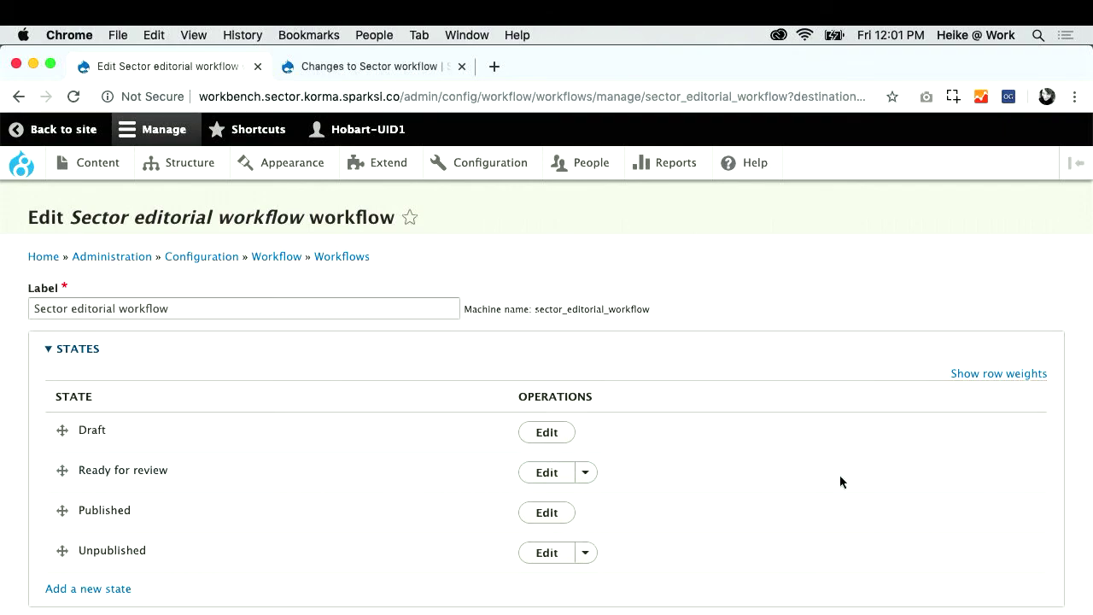
scroll(839, 481, "down", 10)
scroll(840, 481, "down", 3)
scroll(840, 481, "up", 4)
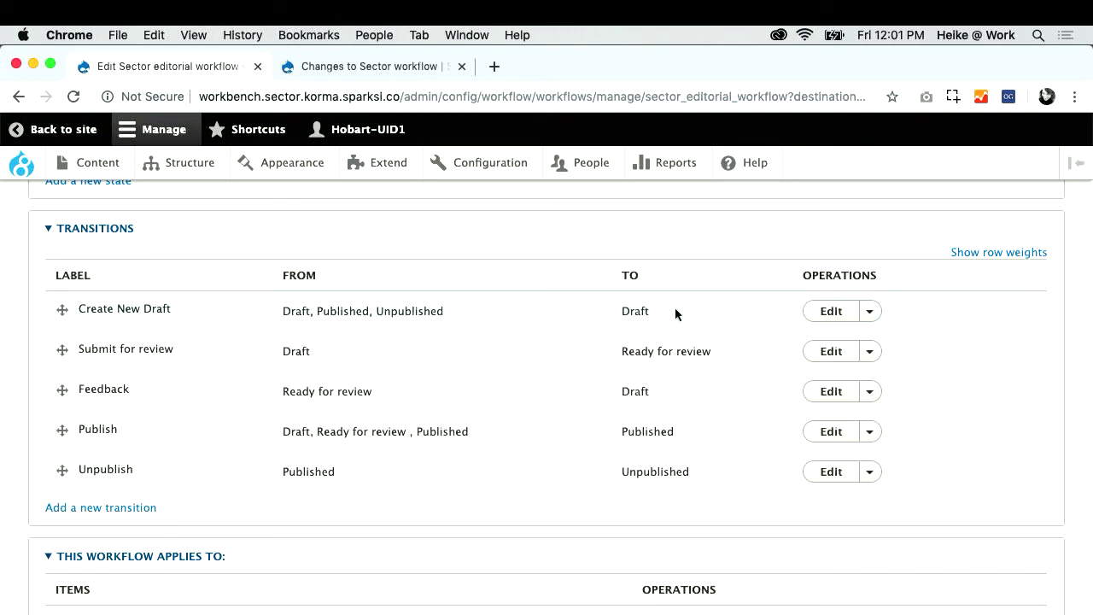
scroll(674, 313, "down", 3)
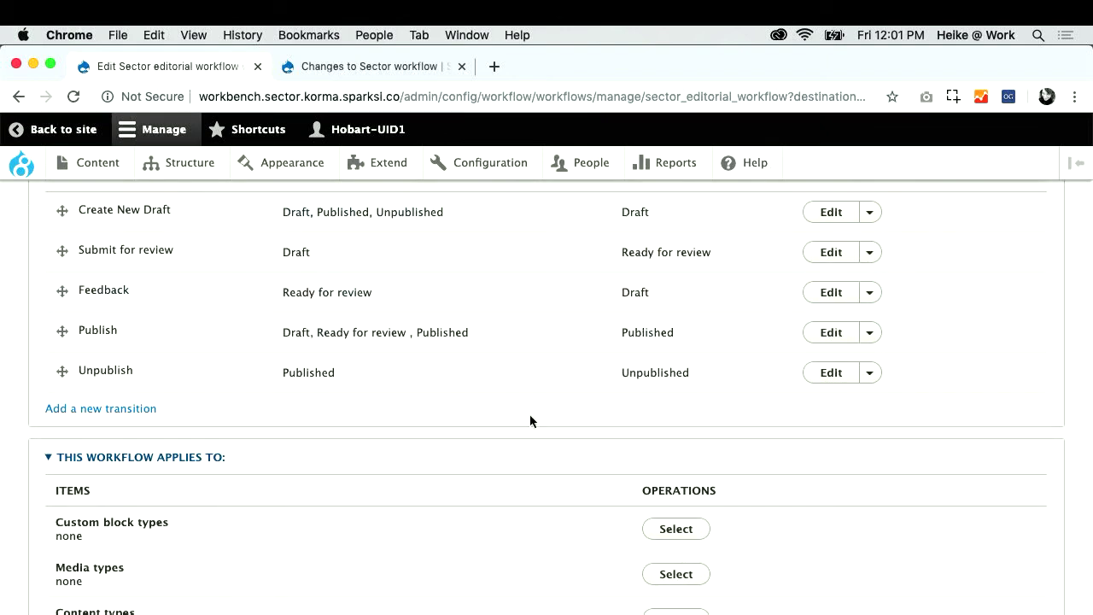